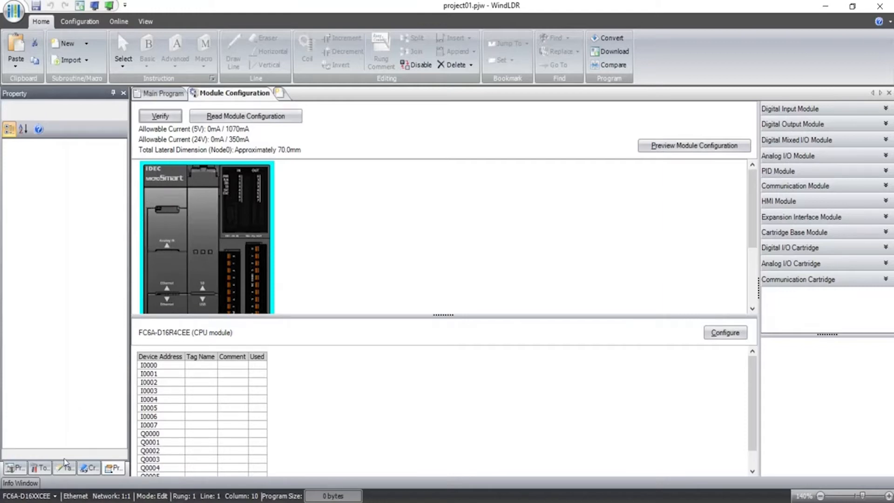
# - Check which PLC type is selected for the project
pyautogui.click(55, 496)
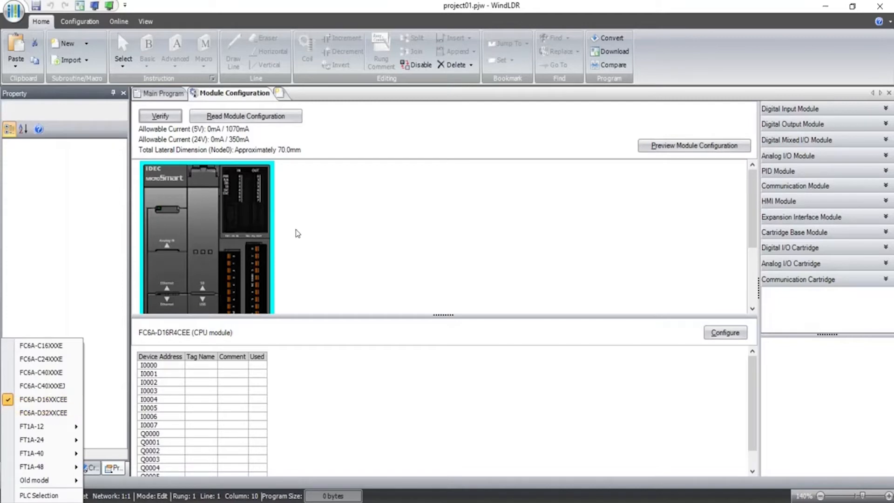
pyautogui.click(311, 223)
pyautogui.click(47, 492)
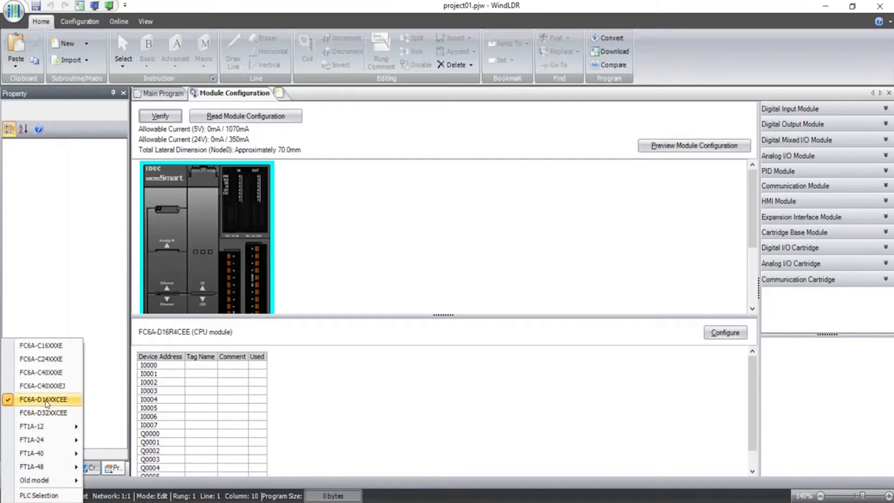
pyautogui.click(336, 239)
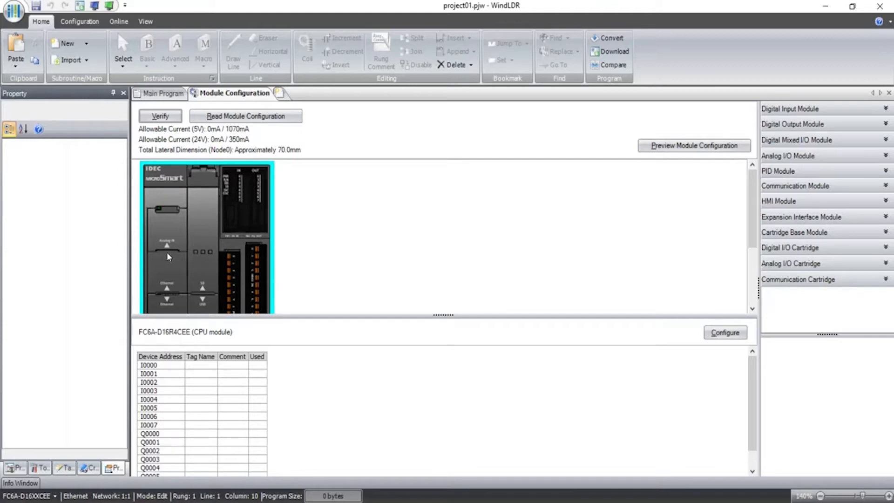
# - In the project's Function Area Settings, set the Ethernet Port 1 IP address to 192.168.0.5
pyautogui.click(10, 469)
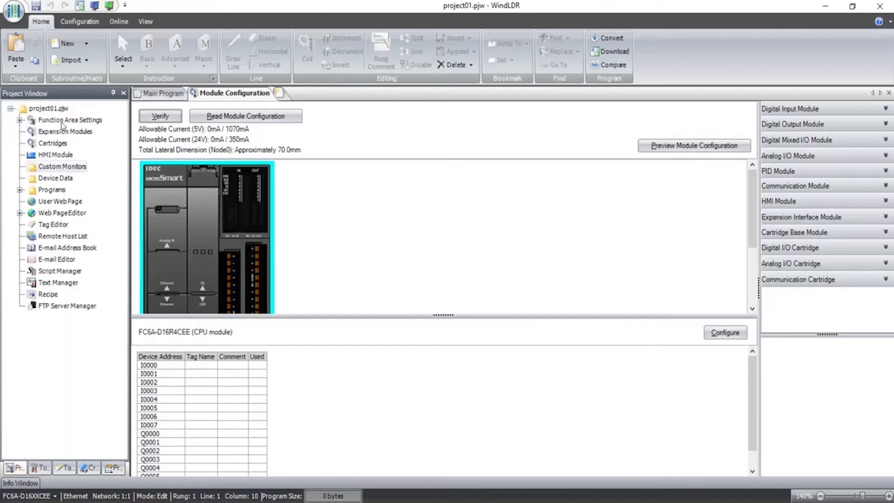
pyautogui.click(20, 120)
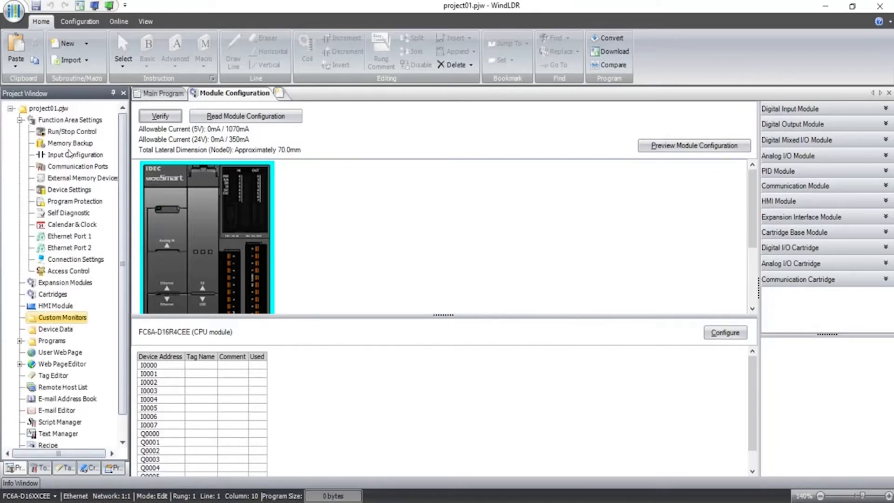
pyautogui.click(61, 238)
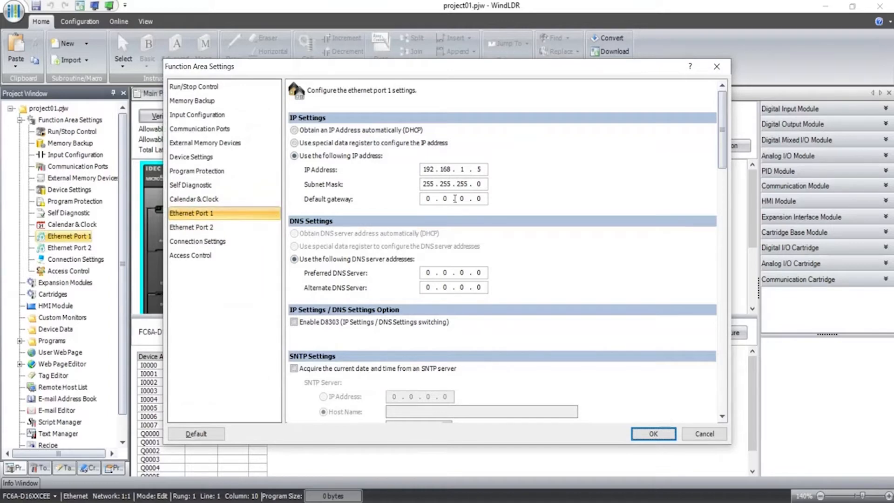
pyautogui.doubleClick(464, 172)
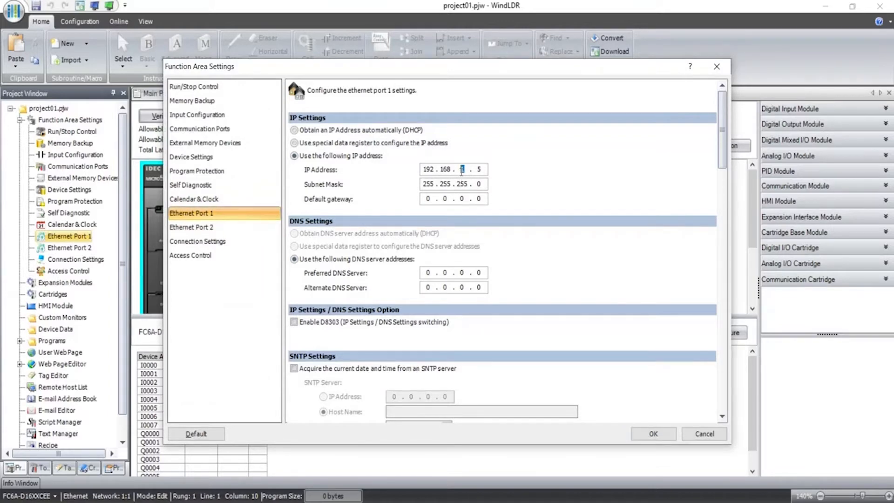
pyautogui.write('0')
# - Set the Ethernet Port 2 IP address to 192.168.0.6
pyautogui.click(189, 227)
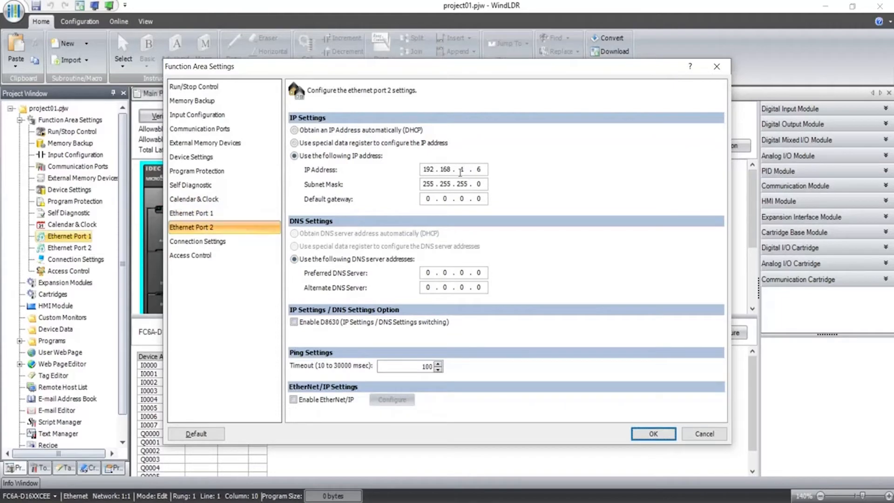
pyautogui.doubleClick(459, 170)
pyautogui.write('0')
# - Set the default gateway of Ethernet Port 1 to 192.168.0.1
pyautogui.click(199, 214)
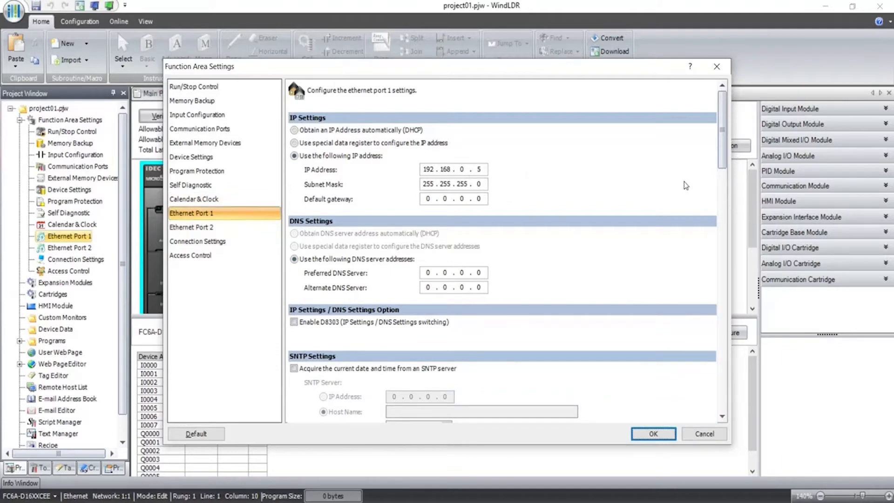
pyautogui.click(428, 198)
pyautogui.write('192 . 168 . ')
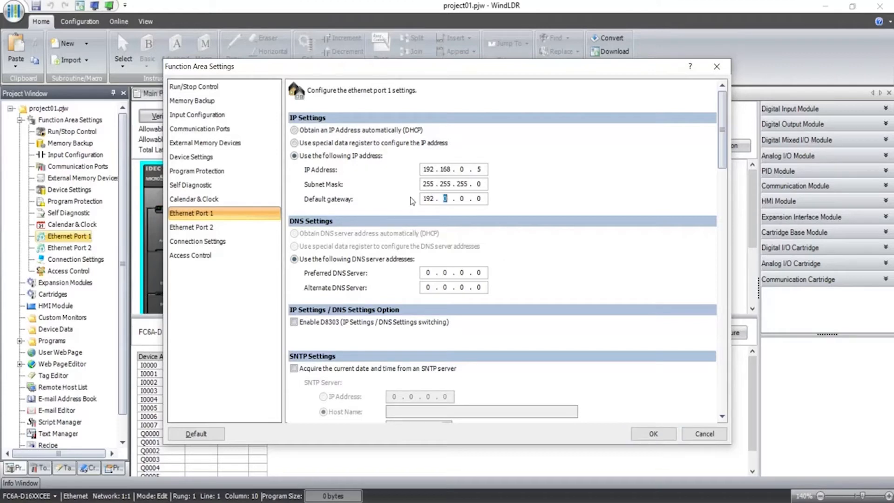
pyautogui.write('0 . 1')
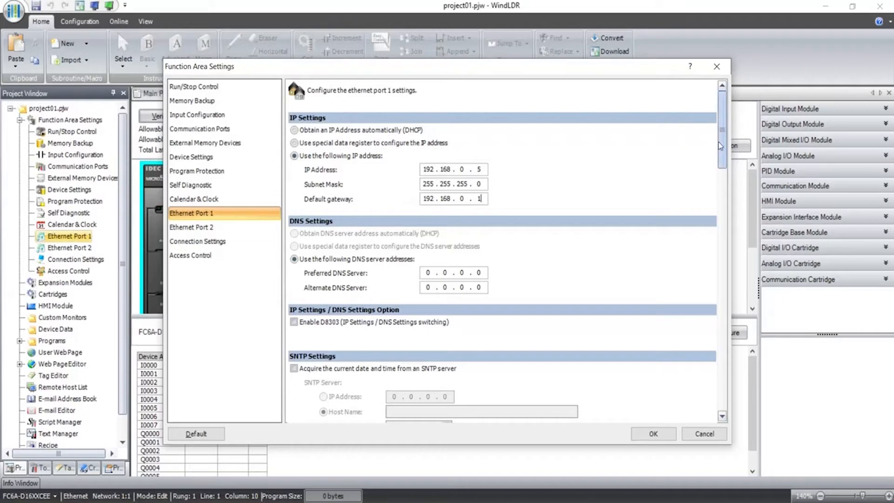
# - Enable BACnet/IP for Ethernet Port 1 and open its BACnet configuration
pyautogui.moveTo(721, 165); pyautogui.dragTo(712, 390)
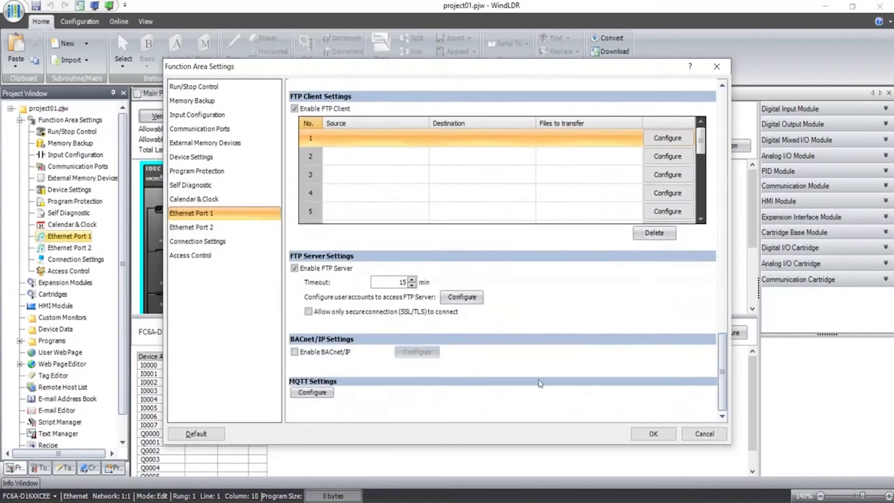
pyautogui.click(295, 352)
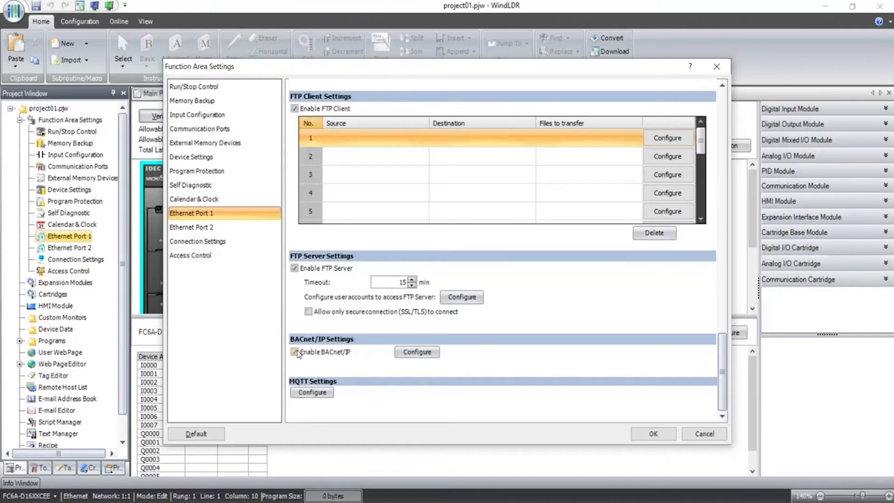
pyautogui.click(419, 353)
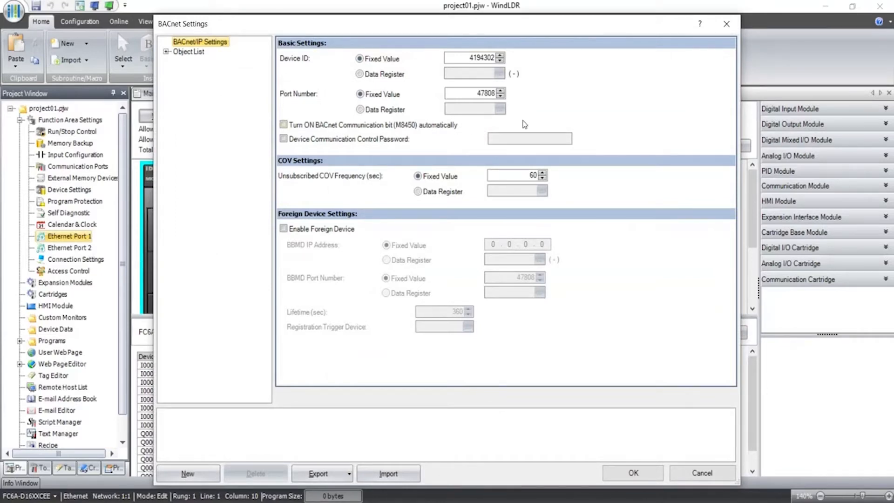
# - Set the fixed BACnet Device ID to 1 and have the BACnet Communication bit (M8450) turn on automatically
pyautogui.doubleClick(464, 59)
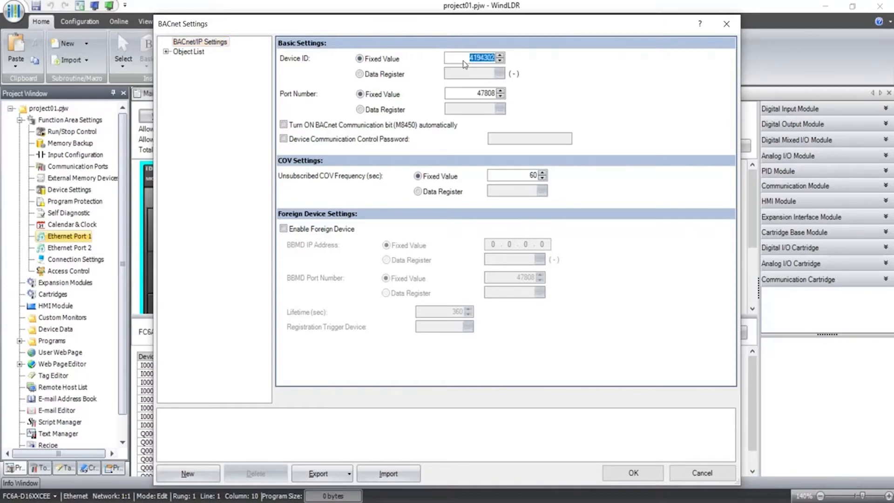
pyautogui.write('1')
pyautogui.click(465, 94)
pyautogui.click(284, 125)
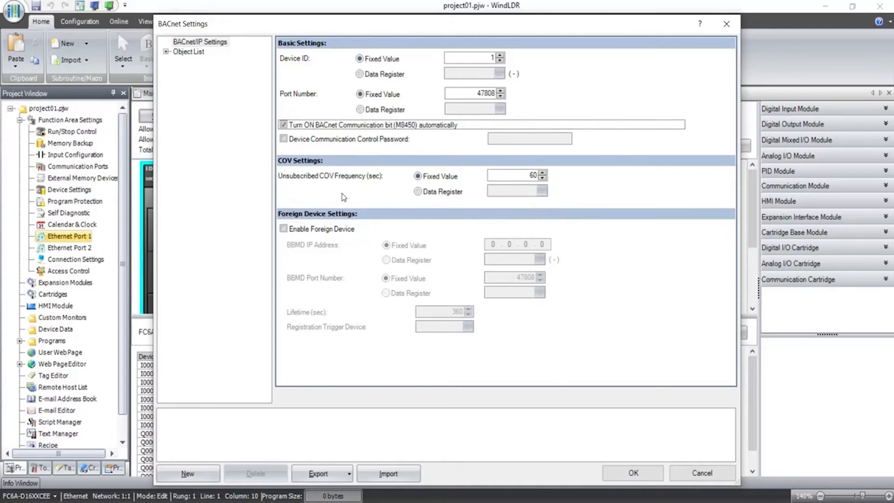
pyautogui.doubleClick(515, 180)
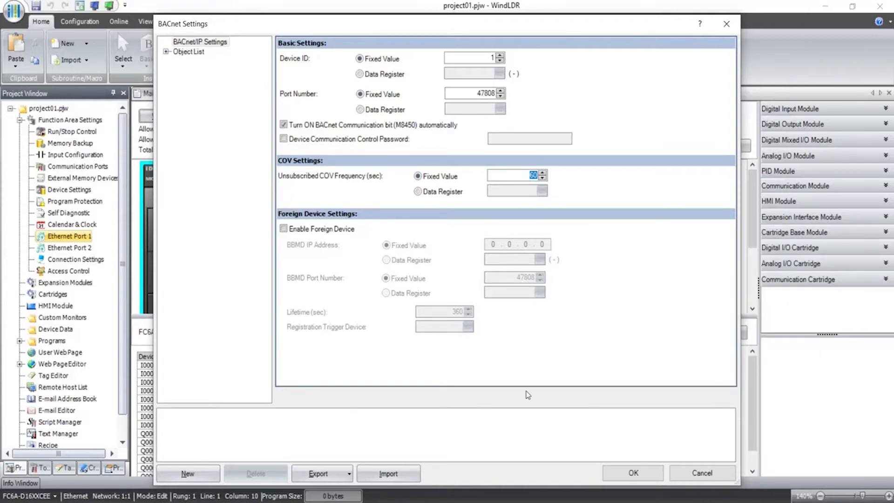
# - In the BACnet Device Object, set the Location to "India" and the Description to "IDEC"
pyautogui.click(165, 52)
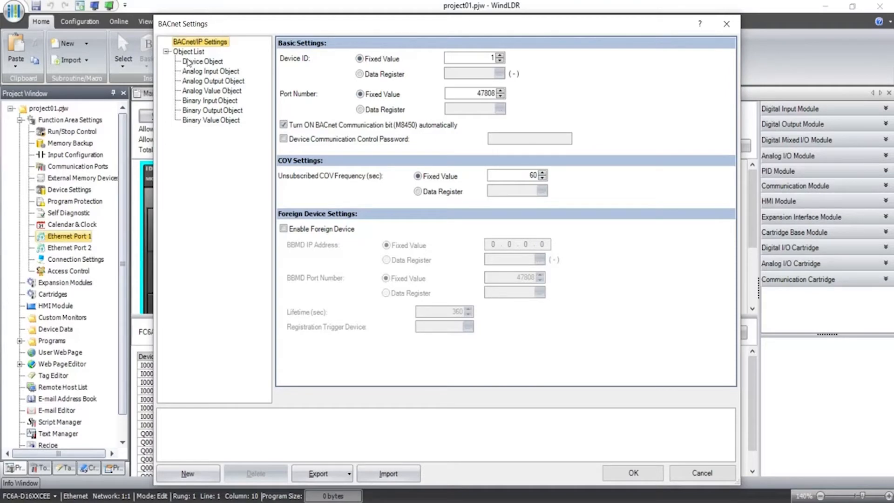
pyautogui.click(189, 61)
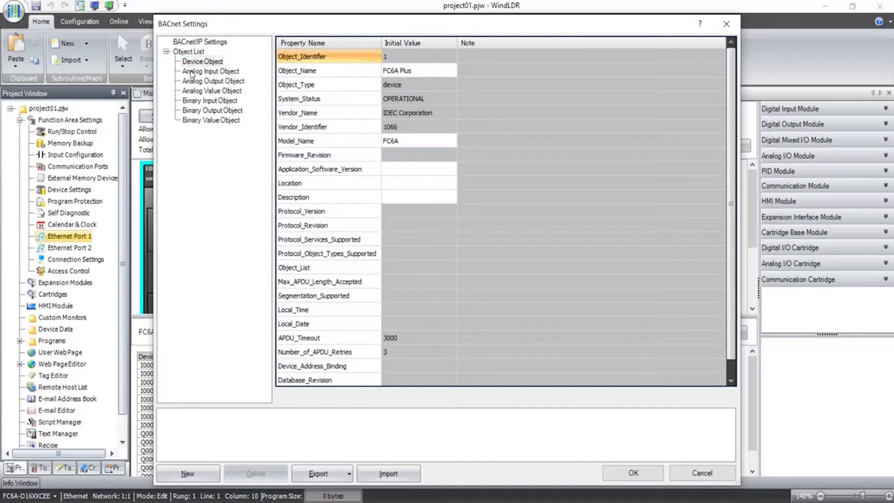
pyautogui.click(191, 73)
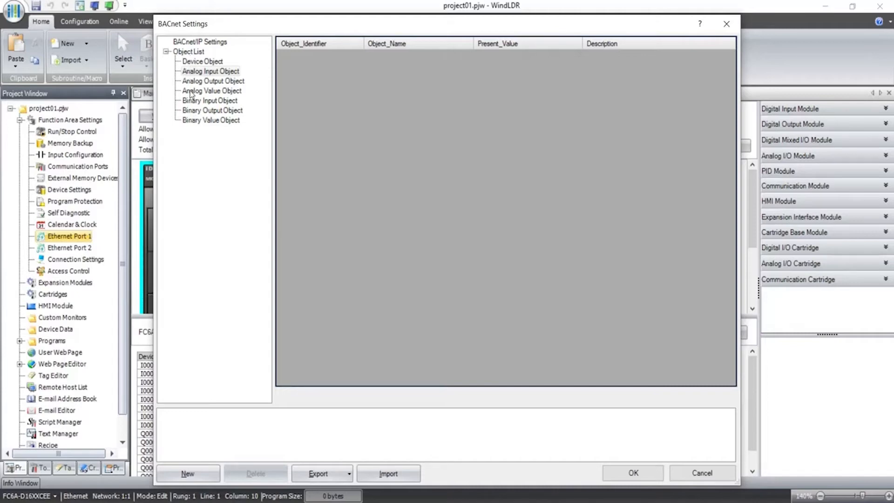
pyautogui.click(193, 62)
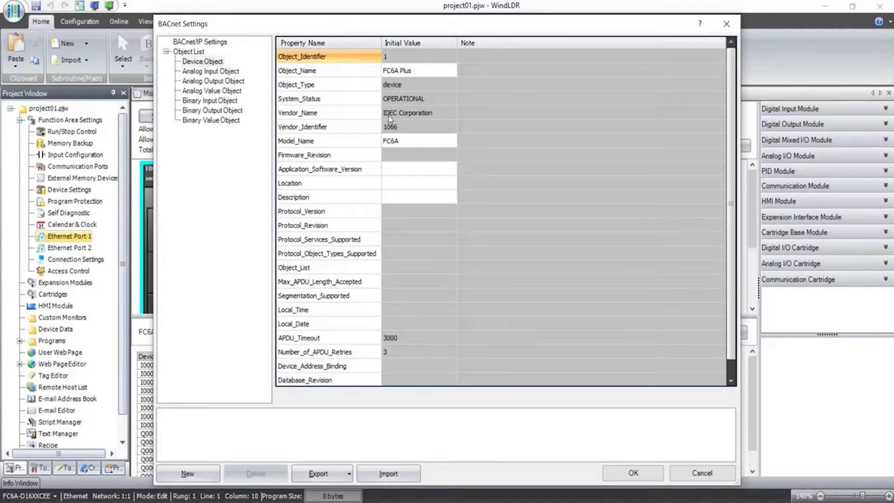
pyautogui.click(405, 184)
pyautogui.click(405, 184)
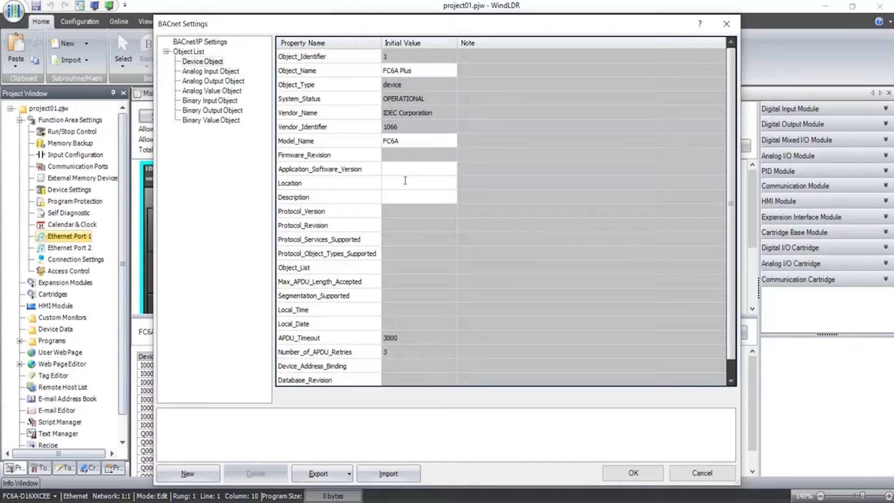
pyautogui.write('India')
pyautogui.click(401, 196)
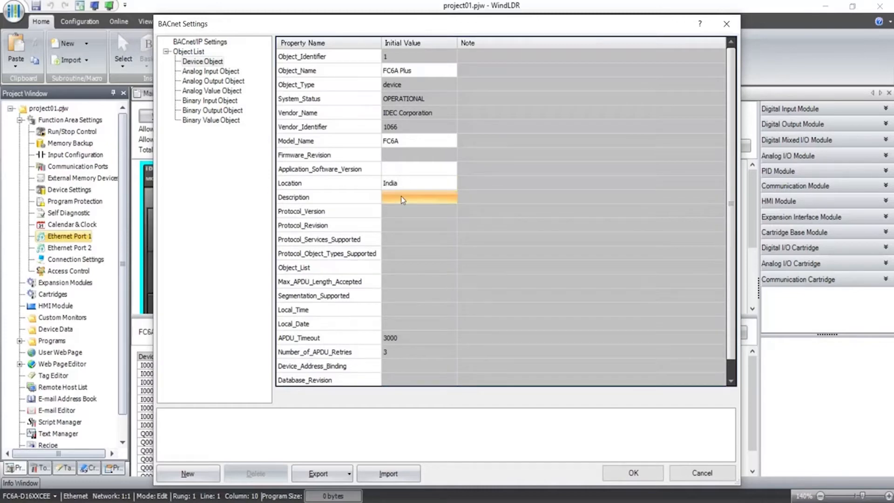
pyautogui.click(402, 196)
pyautogui.write('IDEC')
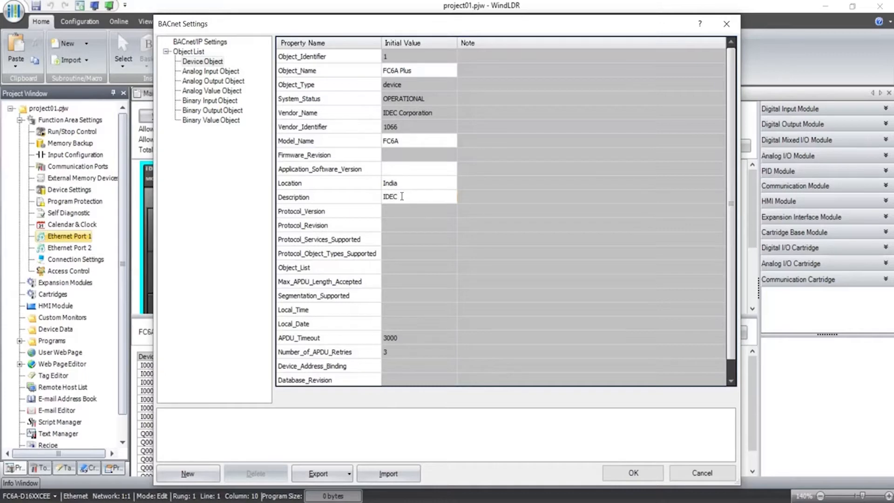
pyautogui.click(421, 216)
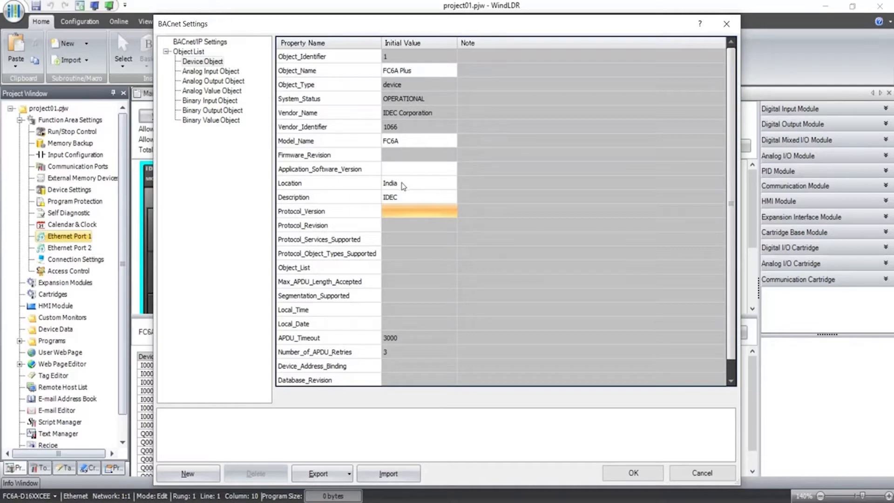
pyautogui.click(386, 169)
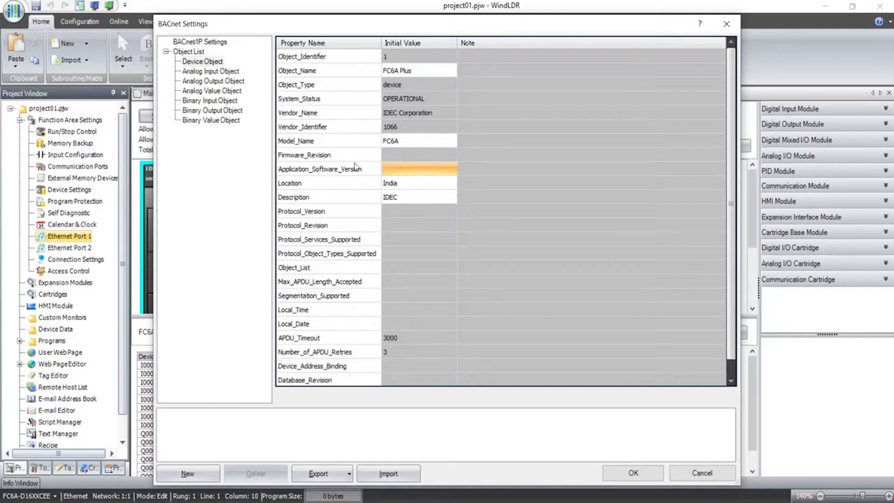
# - Create a new analog-input BACnet object with instance number 0
pyautogui.click(198, 72)
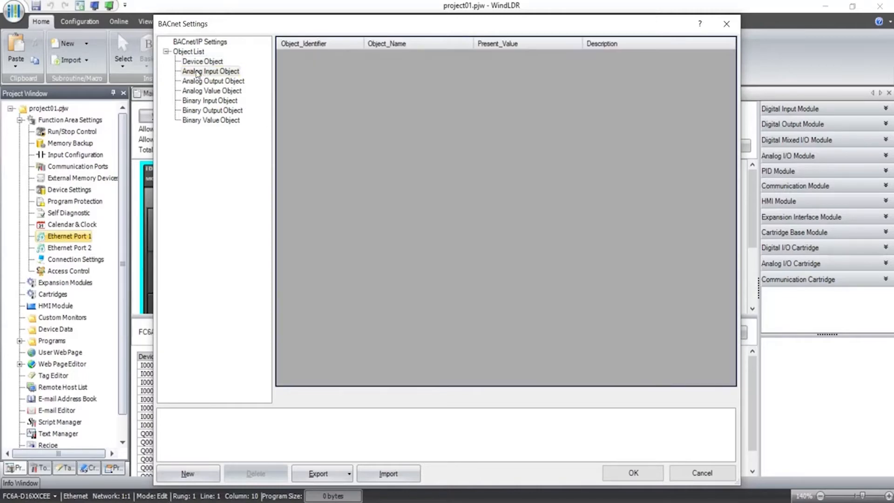
pyautogui.rightClick(198, 72)
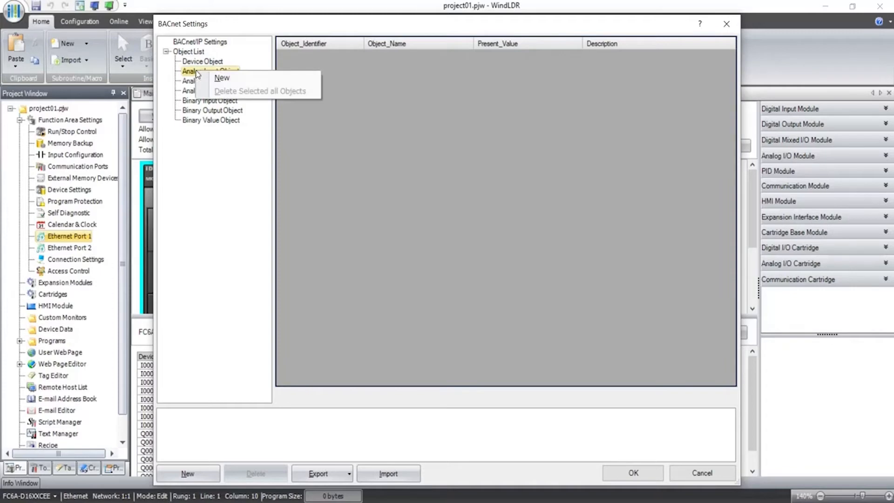
pyautogui.click(217, 77)
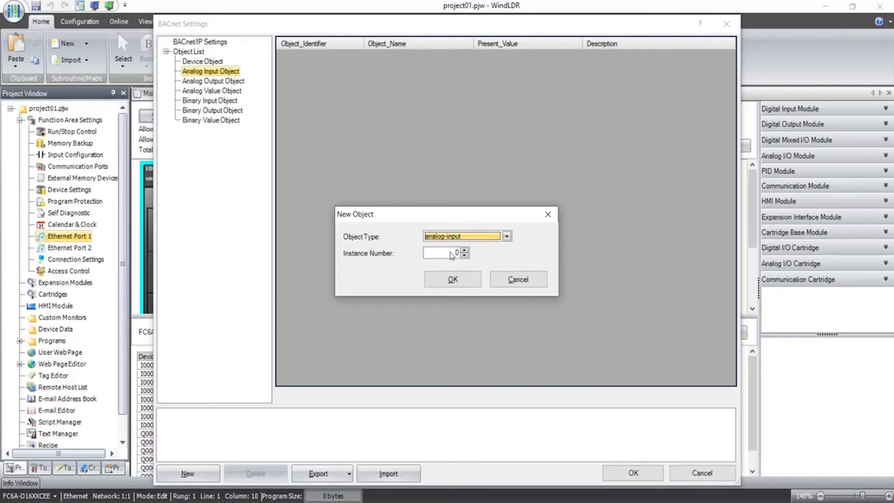
pyautogui.click(460, 279)
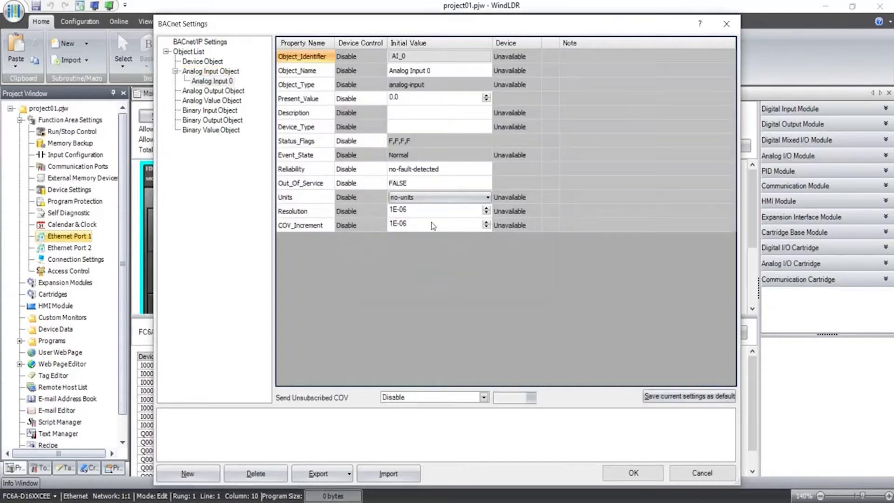
# - Set the Description of the Analog Input 0 object to "Temp_value"
pyautogui.click(446, 57)
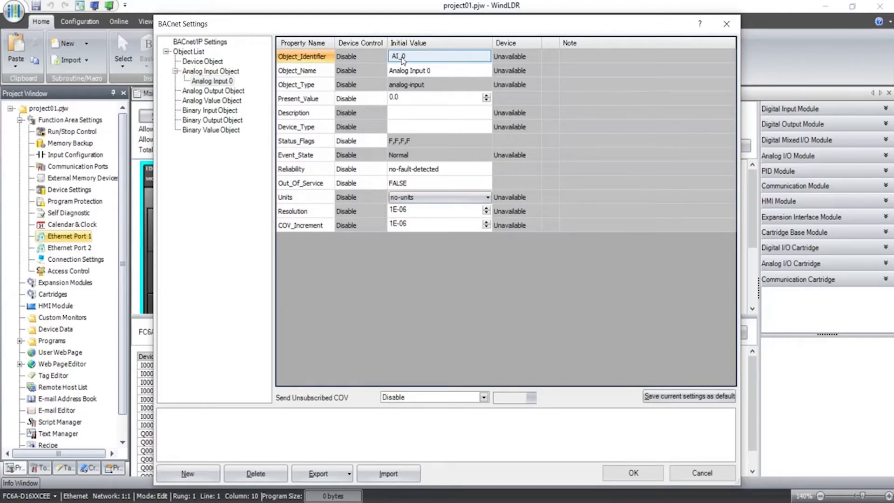
pyautogui.click(431, 71)
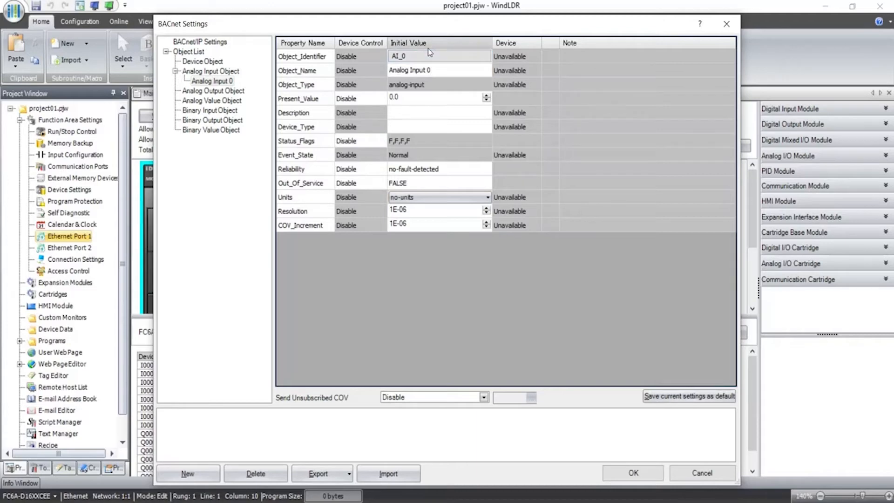
pyautogui.click(420, 117)
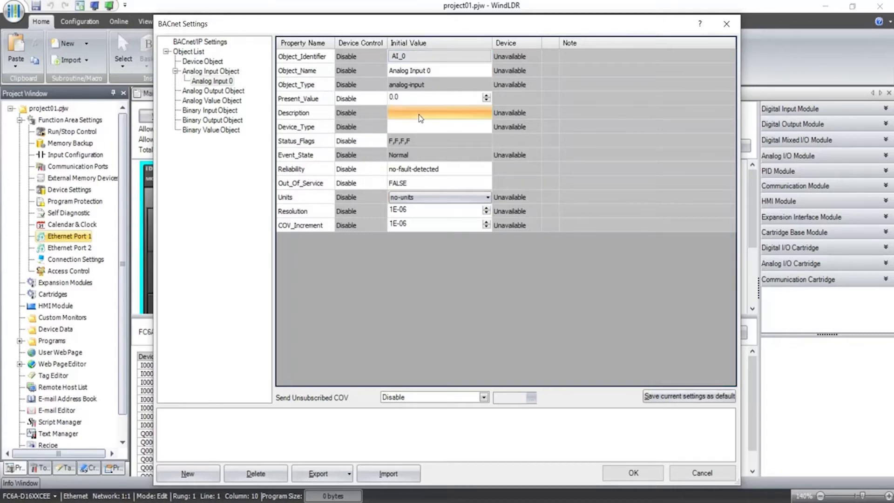
pyautogui.click(420, 116)
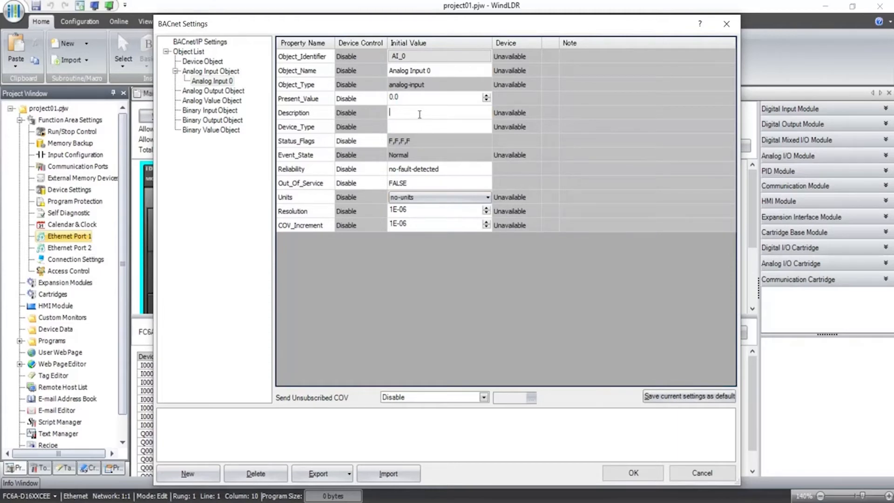
pyautogui.write('temp')
pyautogui.press('BackSpace')
pyautogui.press('BackSpace')
pyautogui.press('BackSpace')
pyautogui.press('BackSpace')
pyautogui.write('Temp.value')
pyautogui.press('BackSpace')
pyautogui.write('_')
pyautogui.click(404, 130)
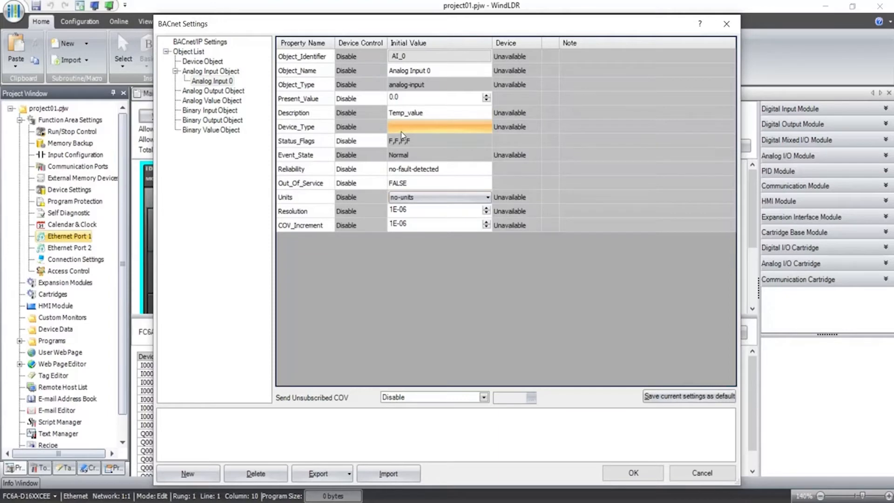
# - Set the Device_Type of Analog Input 0 to "Themostat" and enable device control for its Present_Value
pyautogui.click(403, 129)
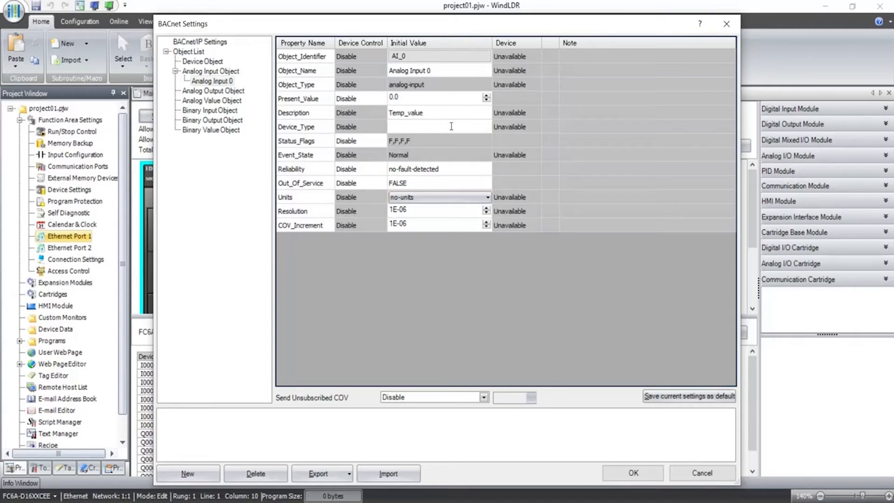
pyautogui.write('Themostat')
pyautogui.click(365, 102)
pyautogui.click(382, 99)
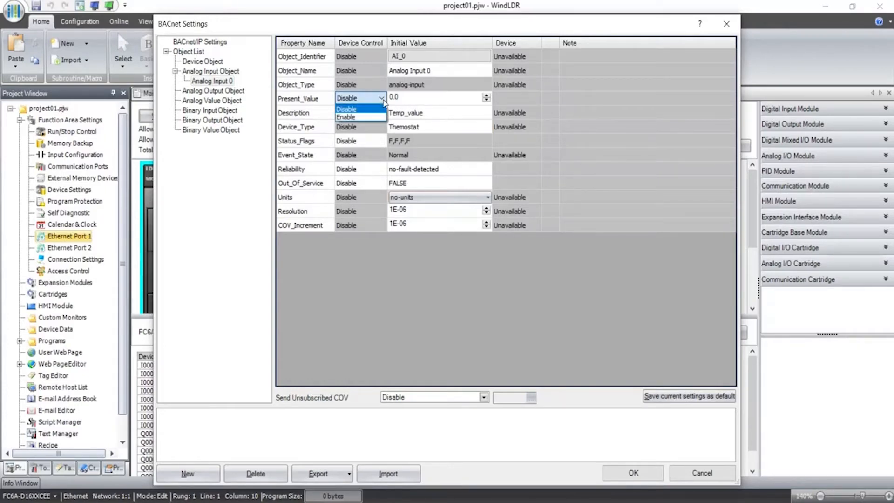
pyautogui.click(362, 117)
# - Assign device D0020 to the Present_Value of Analog Input 0 with conversion type Word (W)
pyautogui.doubleClick(514, 99)
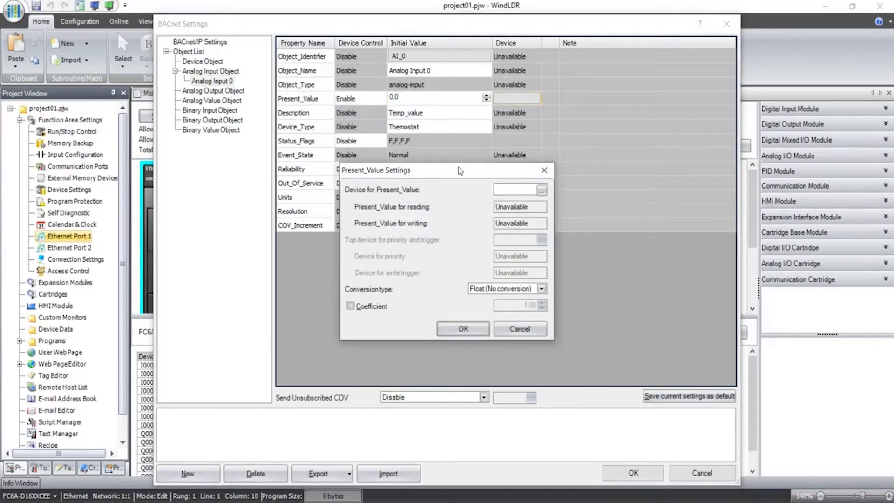
pyautogui.moveTo(458, 172); pyautogui.dragTo(572, 154)
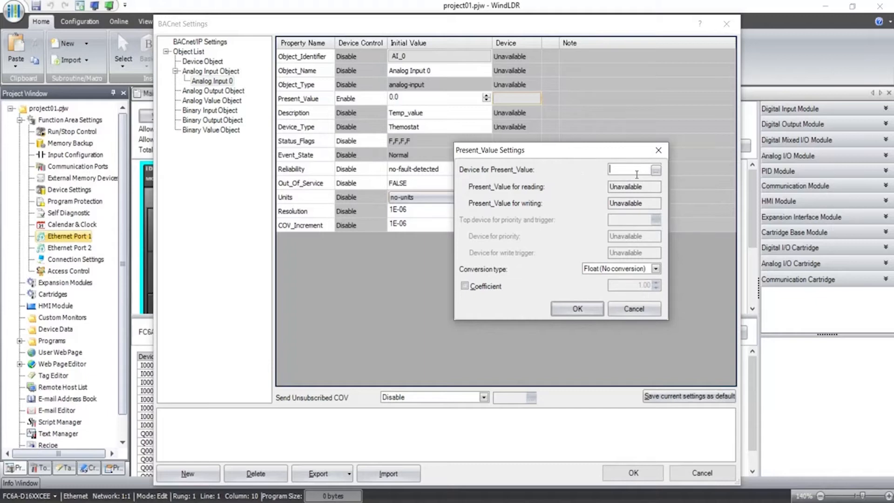
pyautogui.write('d20')
pyautogui.click(577, 309)
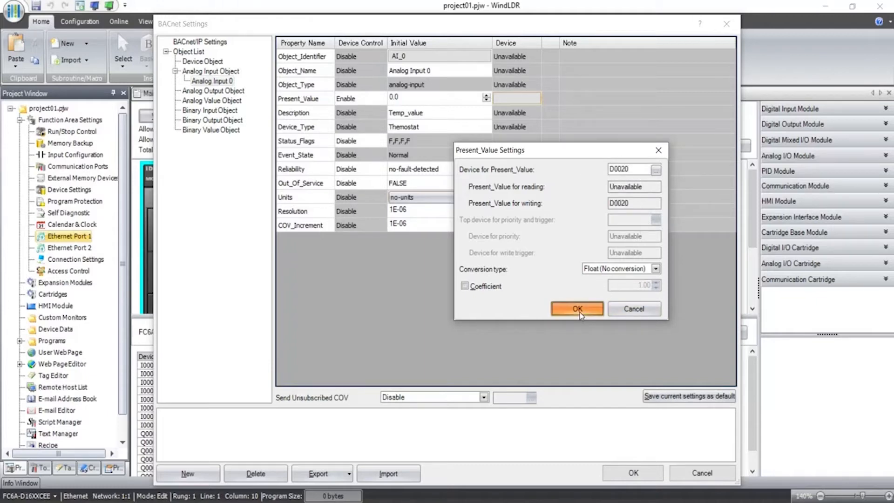
pyautogui.click(609, 273)
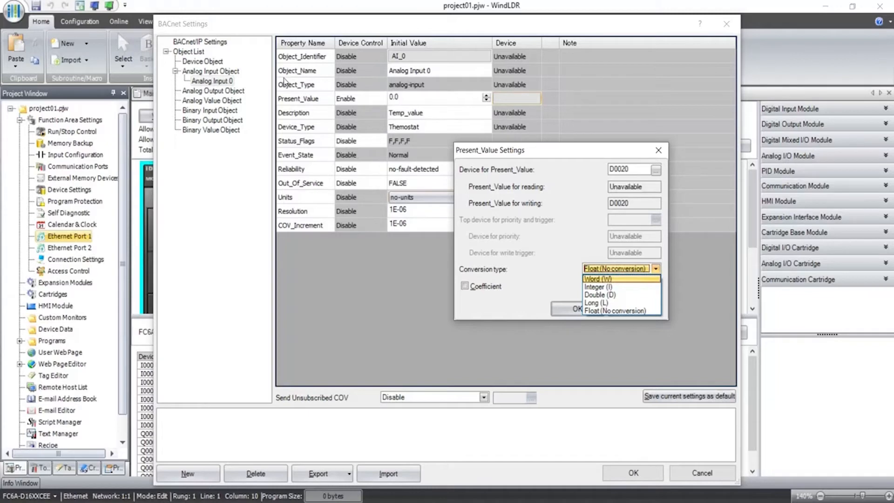
pyautogui.click(594, 279)
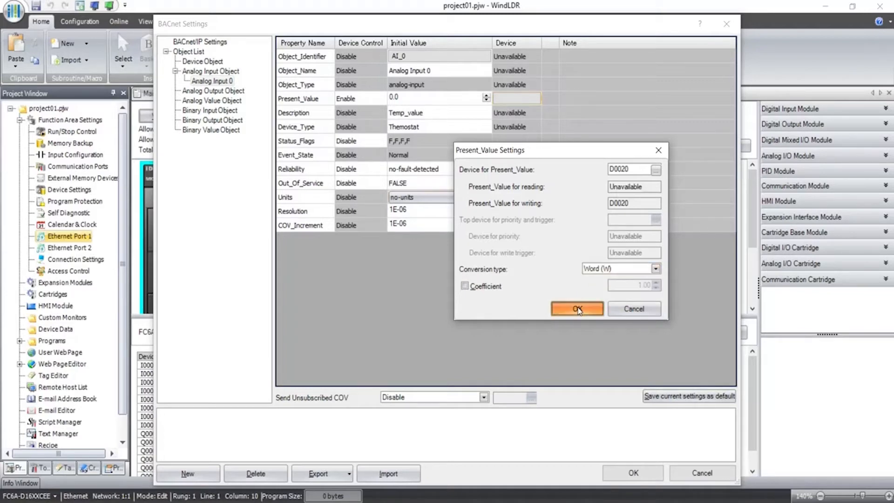
pyautogui.click(577, 309)
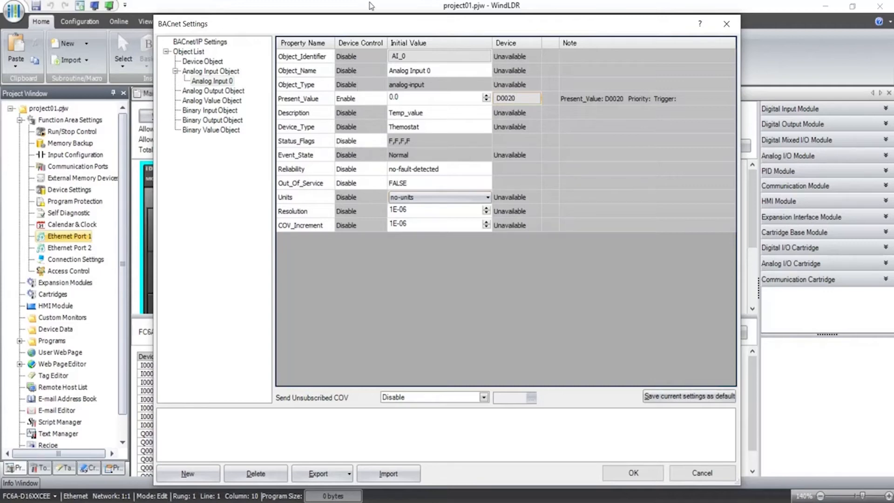
# - Create a new analog-output BACnet object with instance number 1
pyautogui.click(198, 90)
pyautogui.rightClick(192, 93)
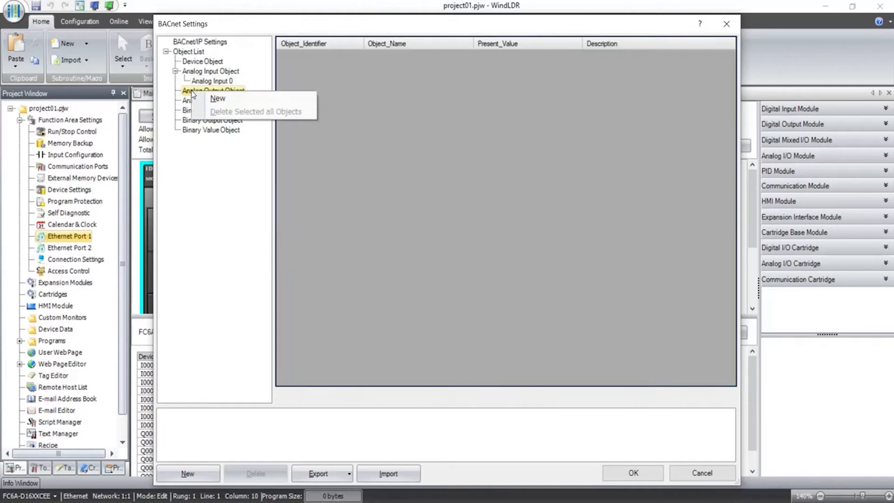
pyautogui.click(212, 99)
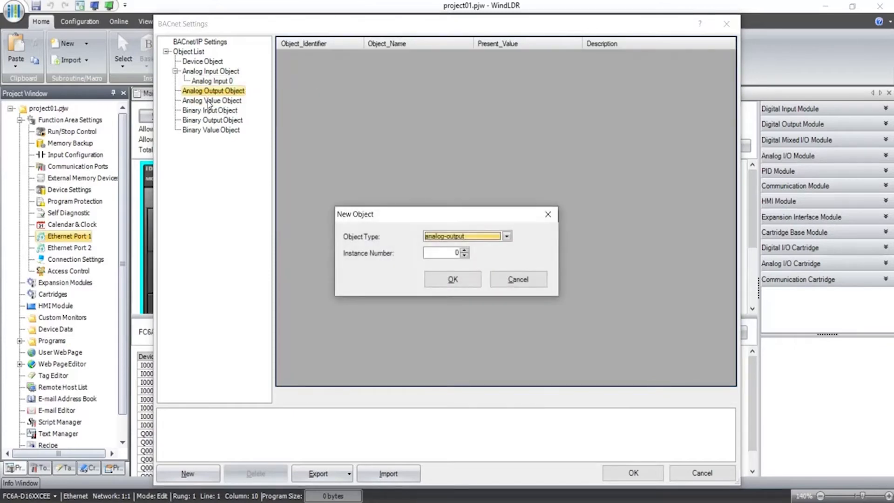
pyautogui.click(464, 250)
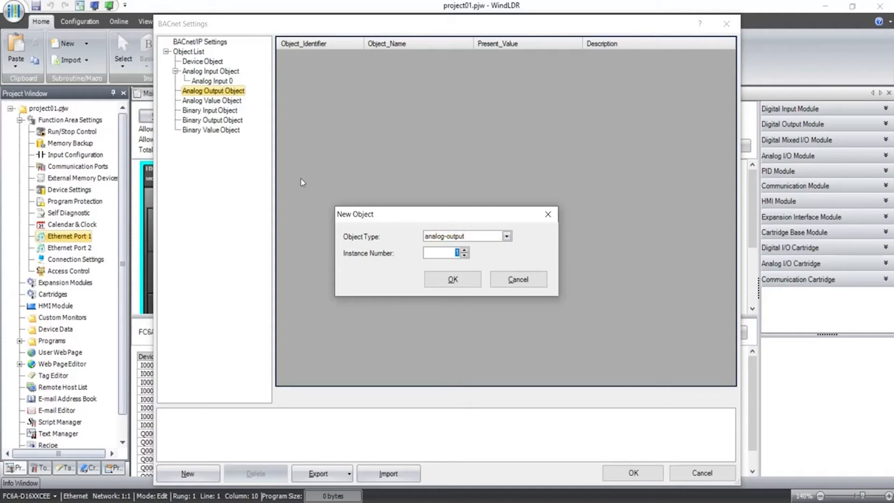
pyautogui.click(439, 281)
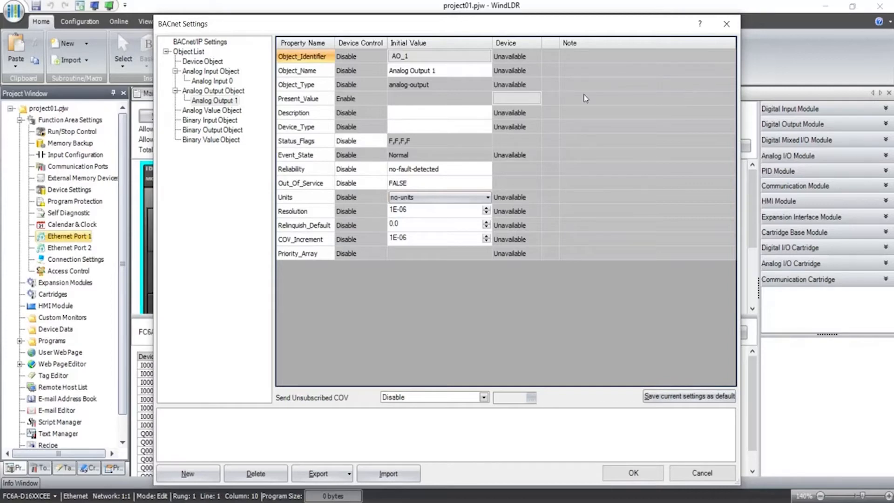
# - Assign device D0022 to the Present_Value of Analog Output 1 with conversion type Word (W) and no coefficient
pyautogui.click(521, 100)
pyautogui.doubleClick(520, 101)
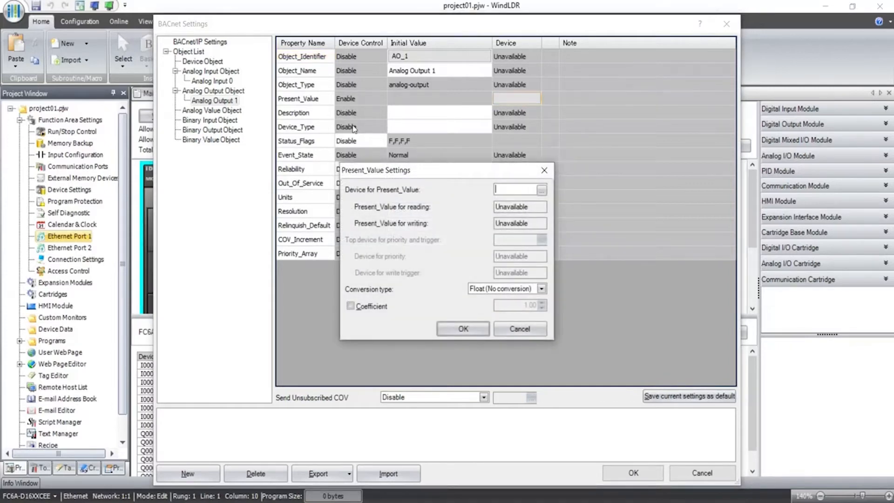
pyautogui.click(505, 189)
pyautogui.write('d22')
pyautogui.click(488, 289)
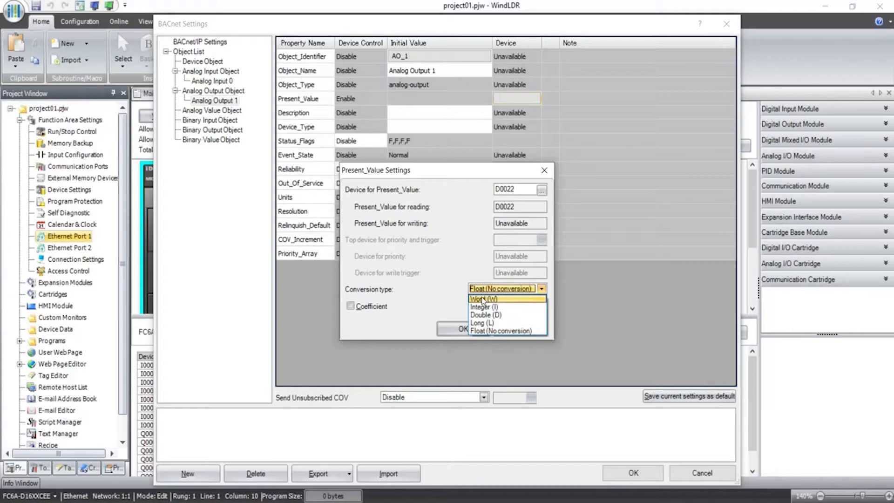
pyautogui.click(482, 298)
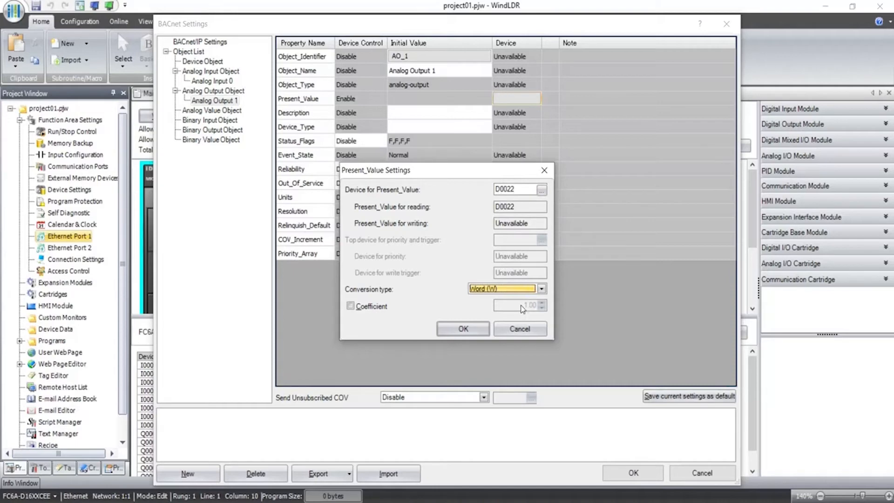
pyautogui.click(375, 309)
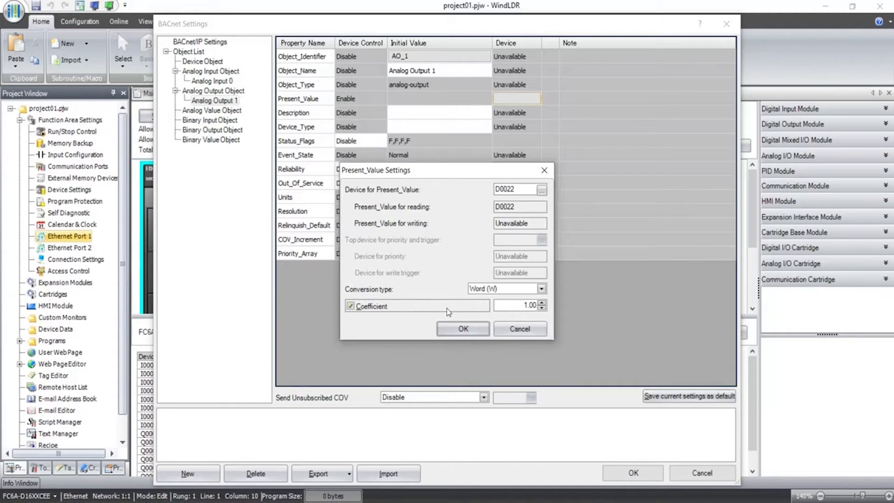
pyautogui.click(363, 307)
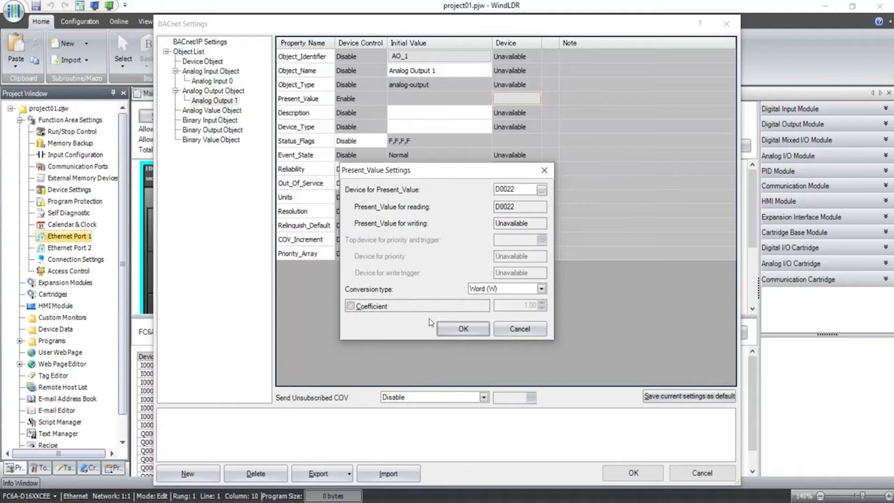
pyautogui.click(461, 330)
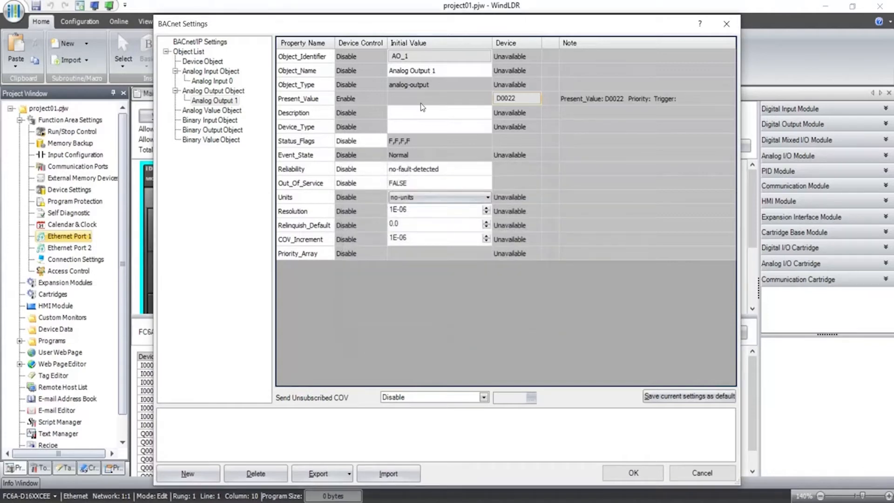
pyautogui.click(410, 112)
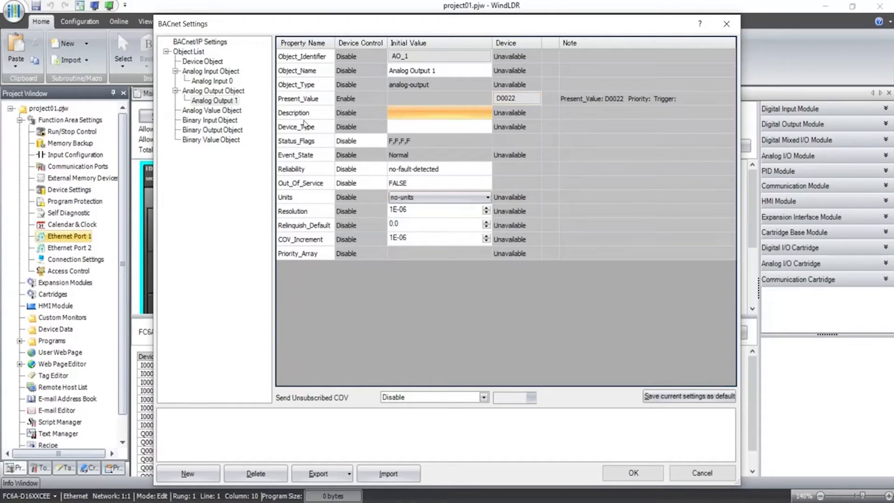
pyautogui.click(194, 111)
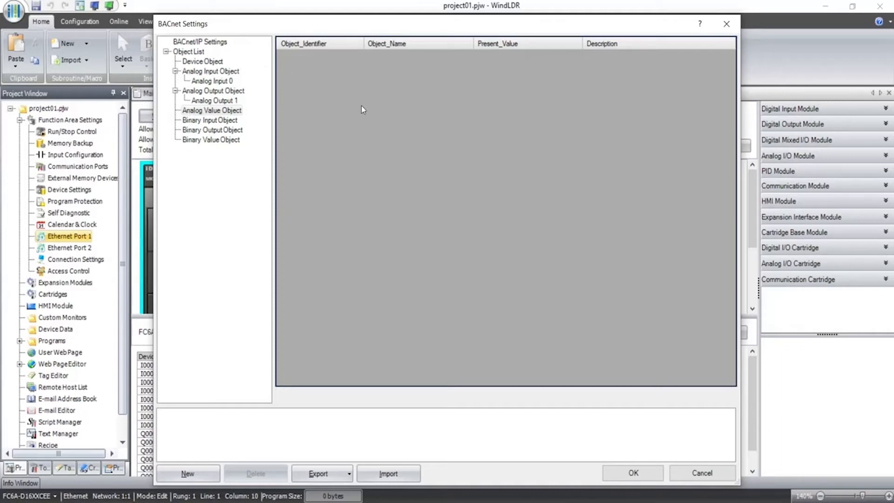
pyautogui.click(191, 93)
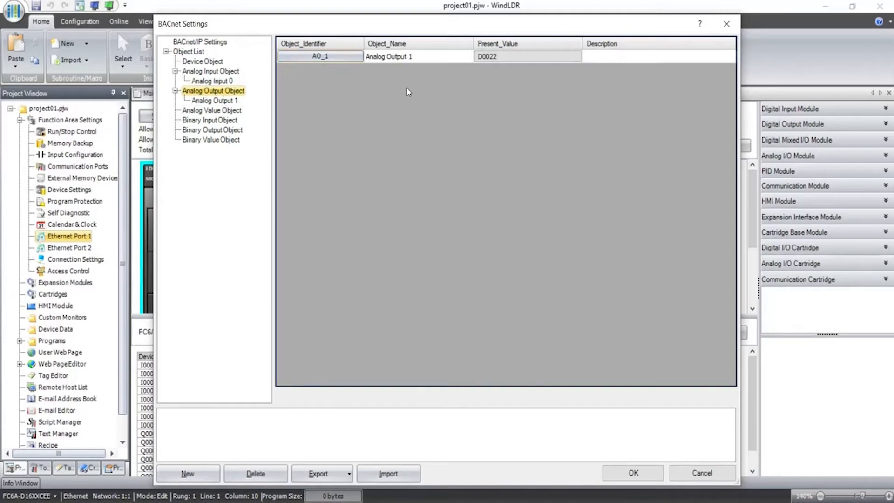
# - Create a new analog-value BACnet object with instance number 2
pyautogui.click(194, 111)
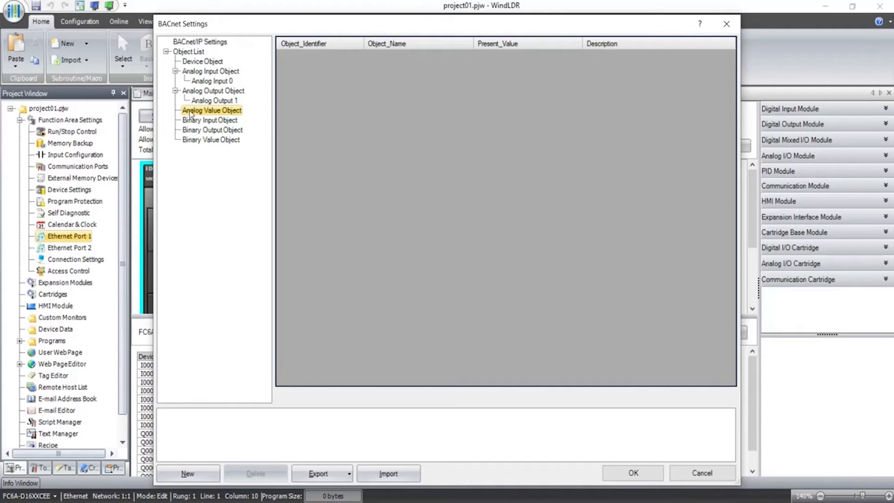
pyautogui.rightClick(191, 114)
pyautogui.click(200, 120)
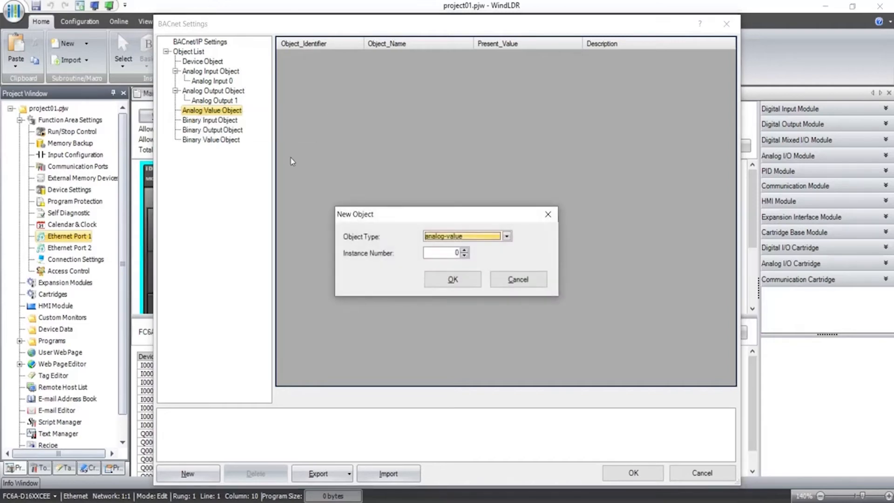
pyautogui.doubleClick(444, 253)
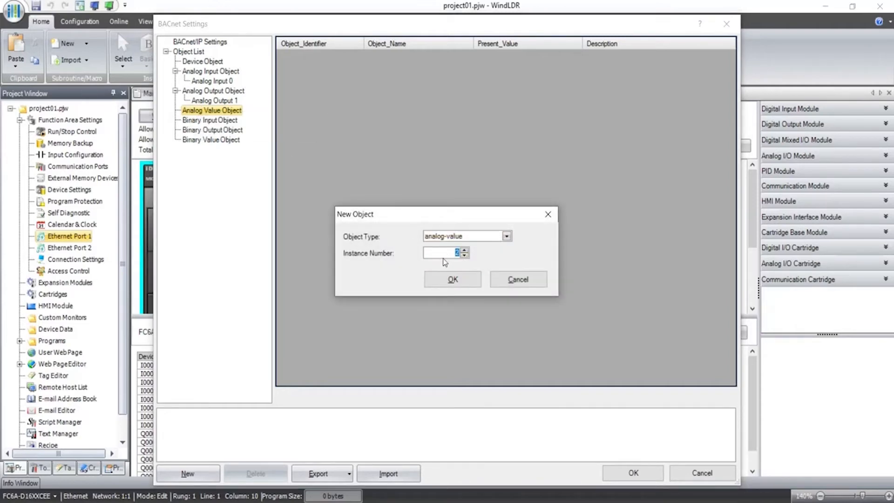
pyautogui.click(472, 279)
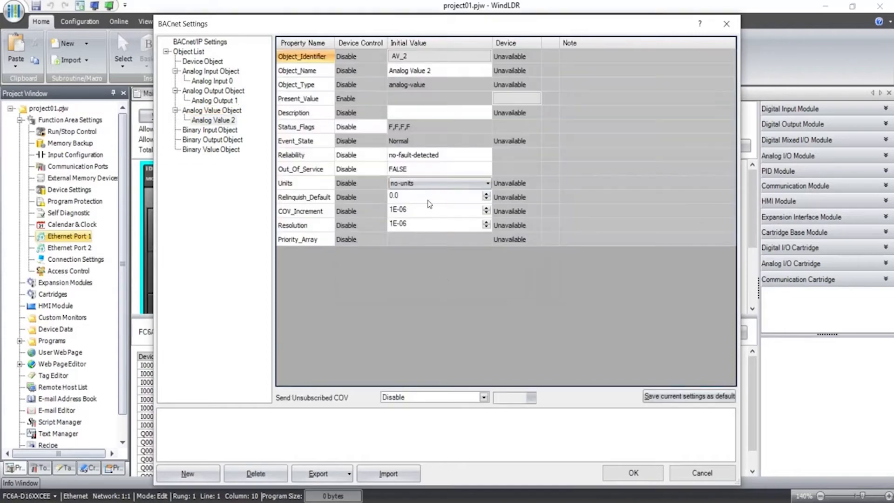
# - For the Present_Value of Analog Value 2, assign device D0000 and set D0010 as the top device for priority and trigger
pyautogui.doubleClick(515, 98)
pyautogui.write('d0')
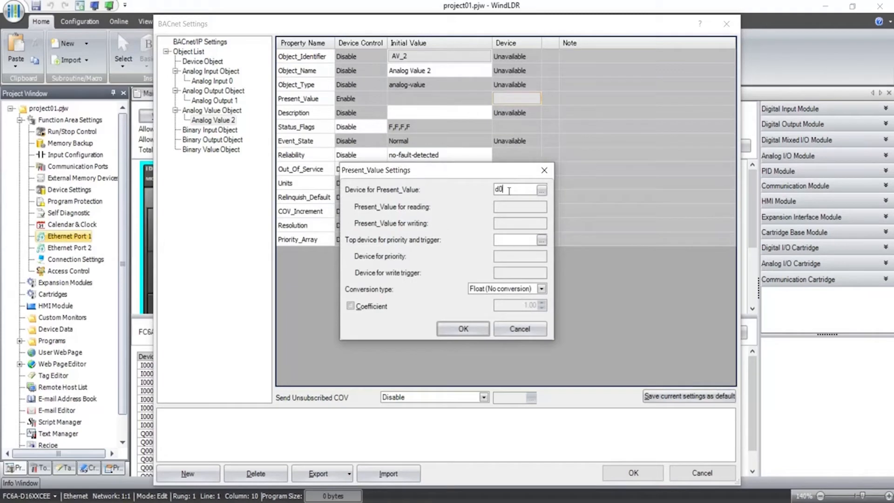
pyautogui.click(511, 223)
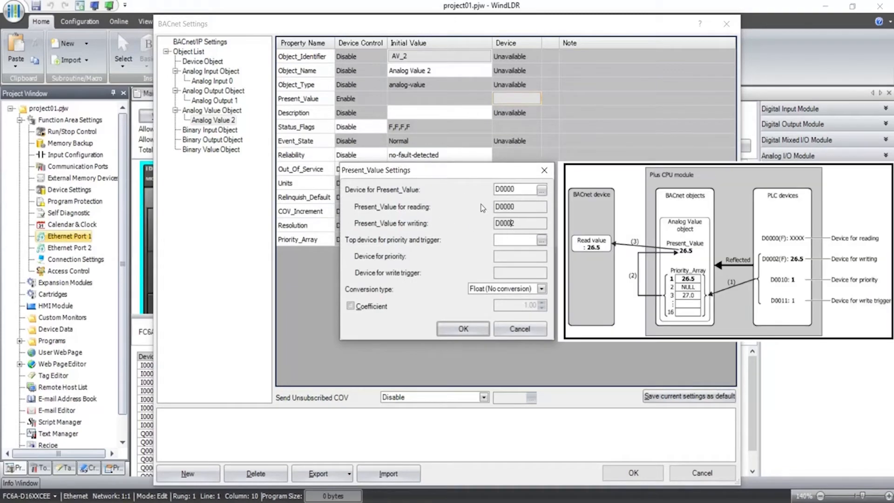
pyautogui.moveTo(522, 206); pyautogui.dragTo(488, 225)
pyautogui.click(518, 239)
pyautogui.write('d0010')
pyautogui.click(521, 257)
pyautogui.moveTo(520, 273); pyautogui.dragTo(495, 273)
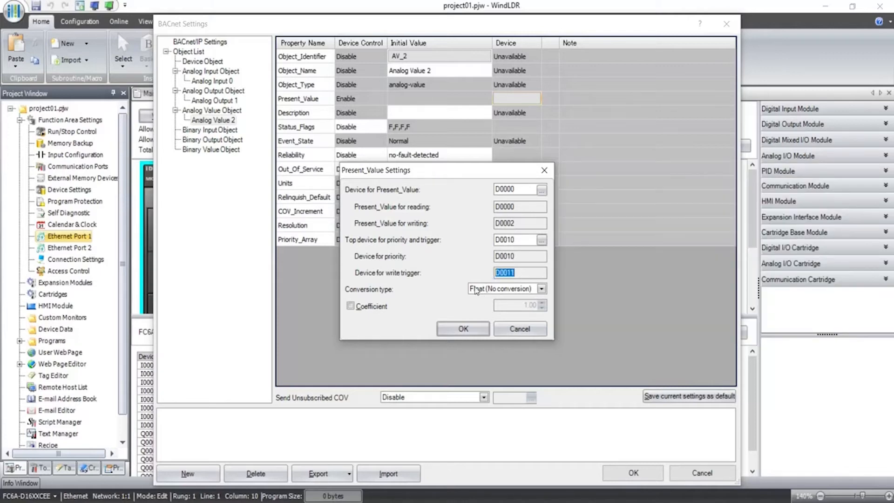
pyautogui.click(481, 330)
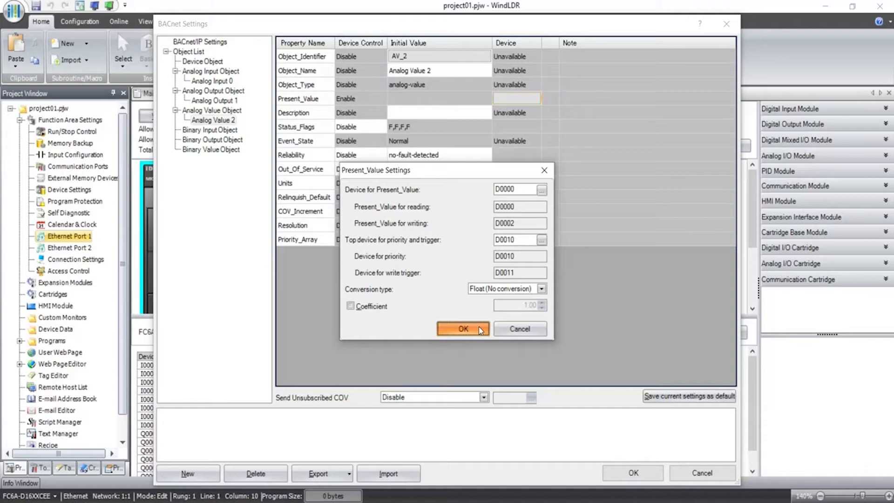
pyautogui.click(481, 330)
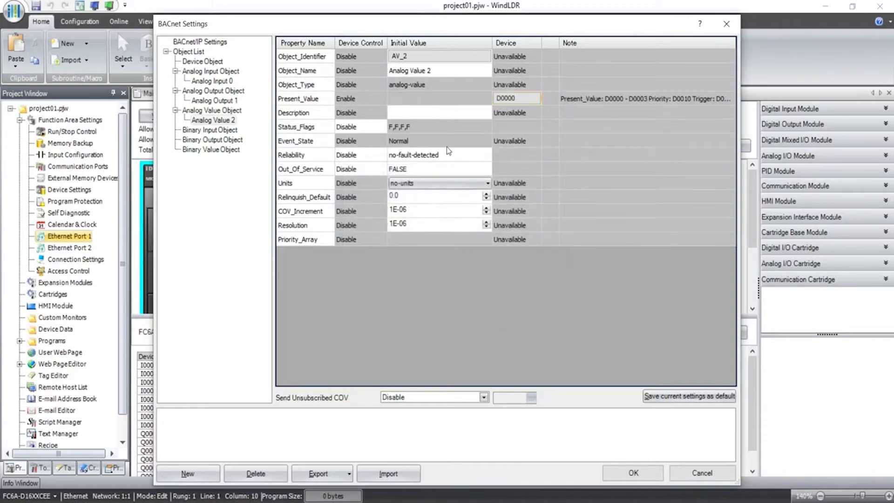
# - Create a new binary-input BACnet object with instance number 3
pyautogui.click(198, 134)
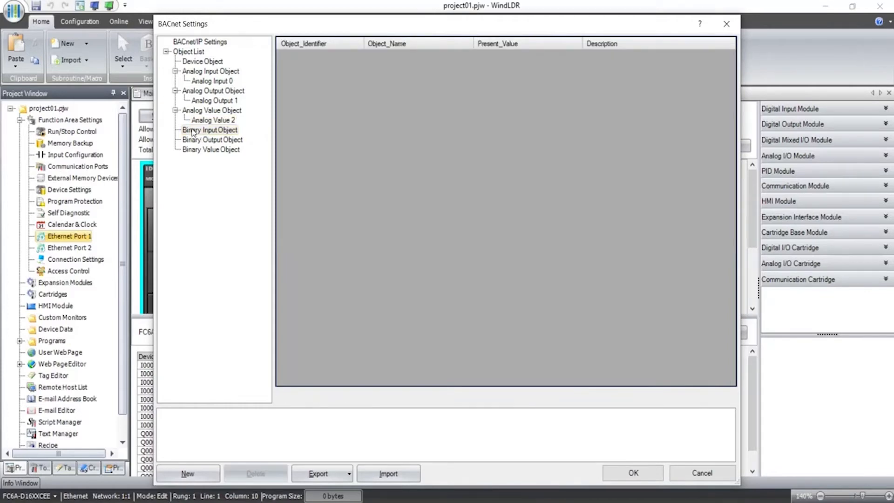
pyautogui.rightClick(194, 130)
pyautogui.click(215, 136)
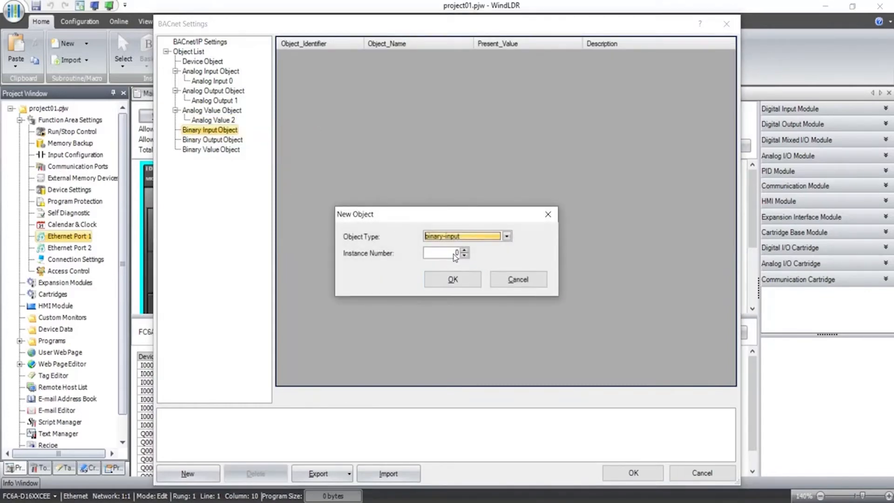
pyautogui.click(455, 254)
pyautogui.write('3')
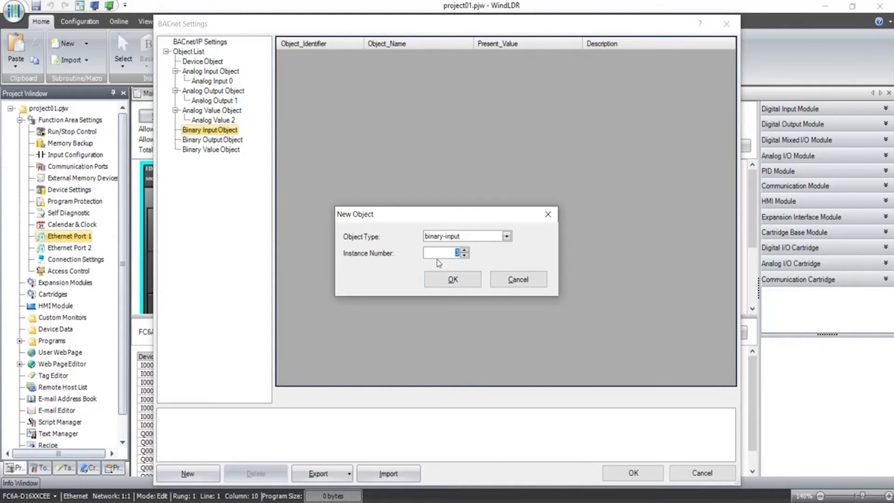
pyautogui.click(446, 281)
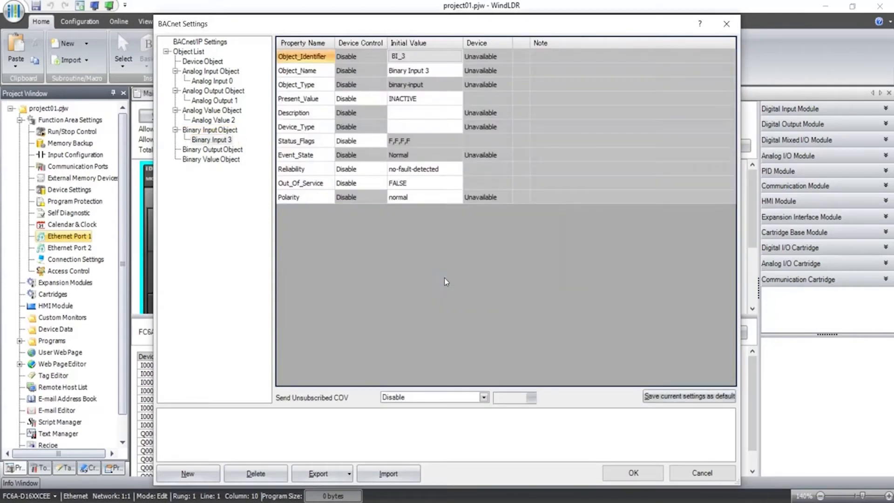
# - Enable device control for the Present_Value of Binary Input 3 and assign device M0000 to it
pyautogui.click(381, 101)
pyautogui.click(381, 102)
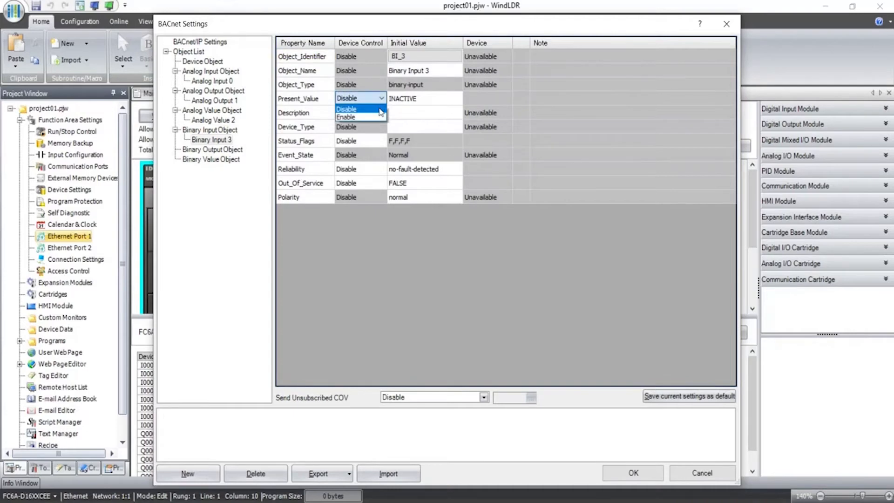
pyautogui.click(374, 120)
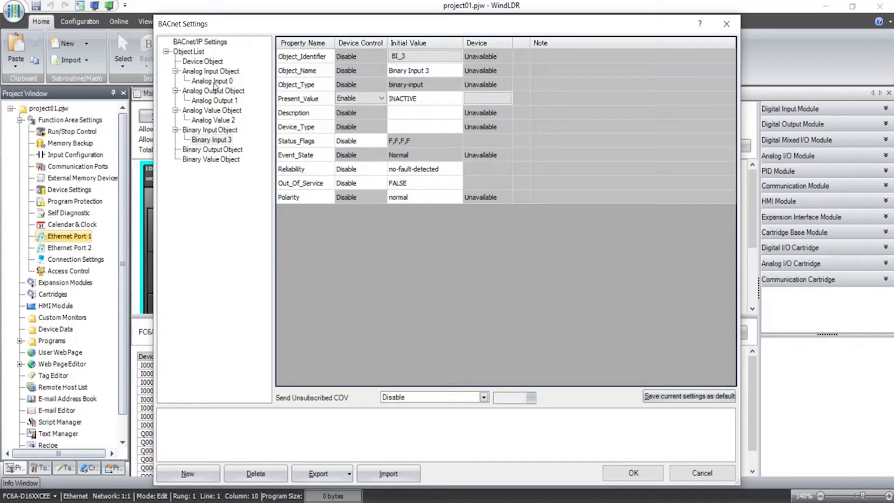
pyautogui.click(207, 140)
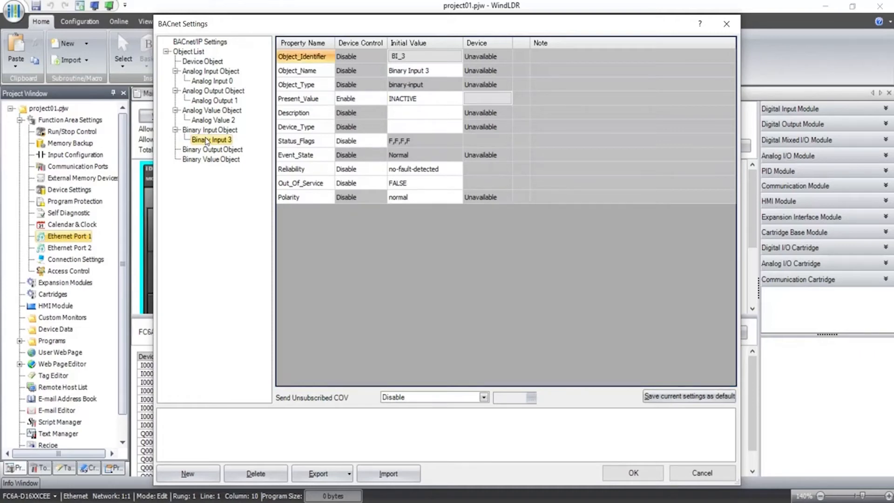
pyautogui.doubleClick(488, 98)
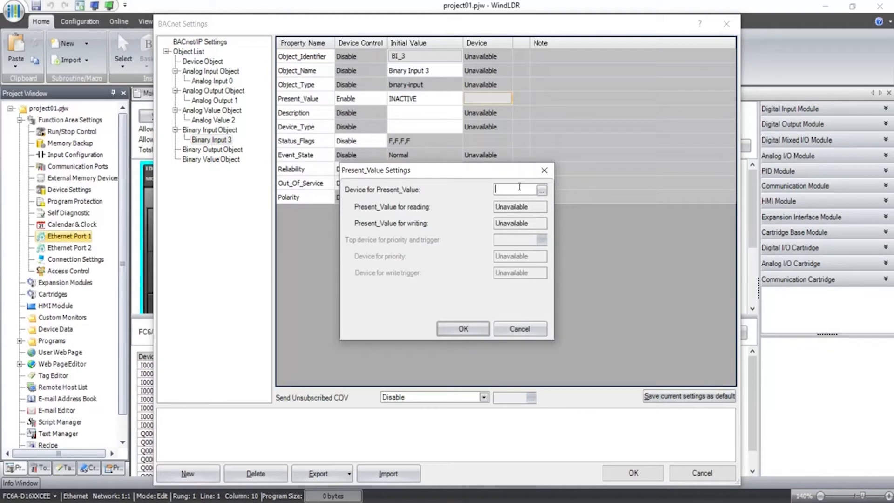
pyautogui.write('m0')
pyautogui.click(463, 328)
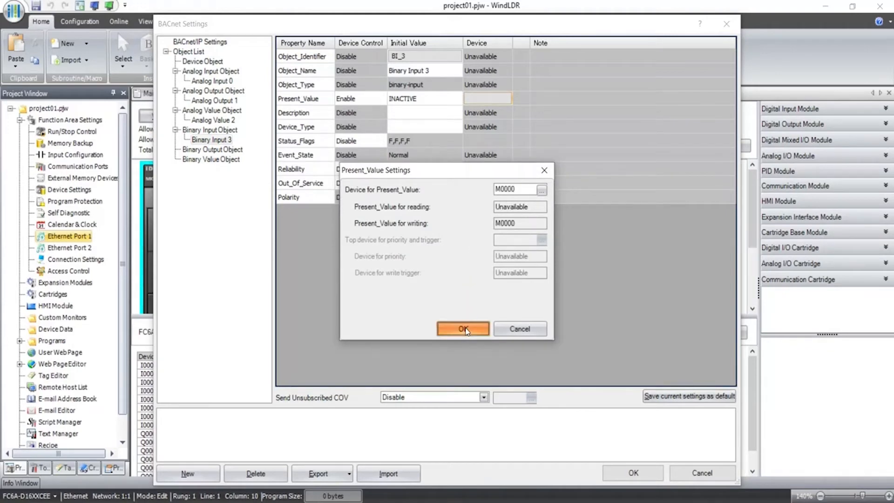
# - Create a new binary-output BACnet object with instance number 4
pyautogui.click(223, 149)
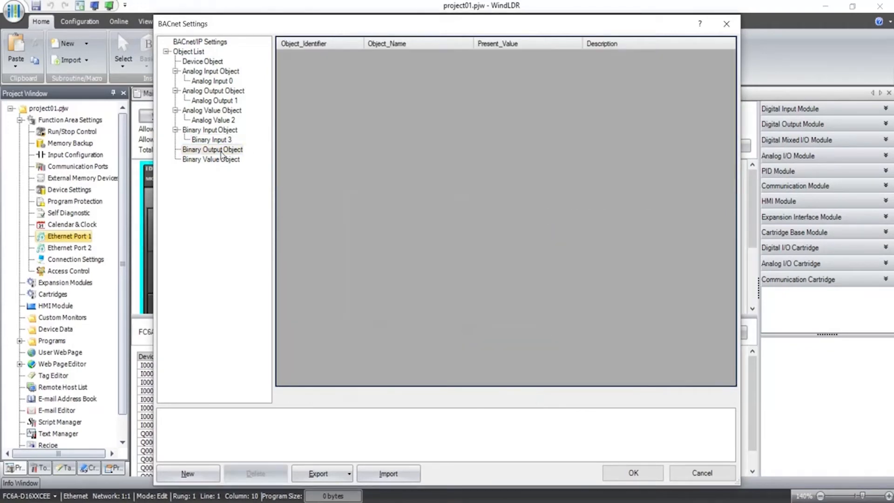
pyautogui.rightClick(222, 152)
pyautogui.click(283, 151)
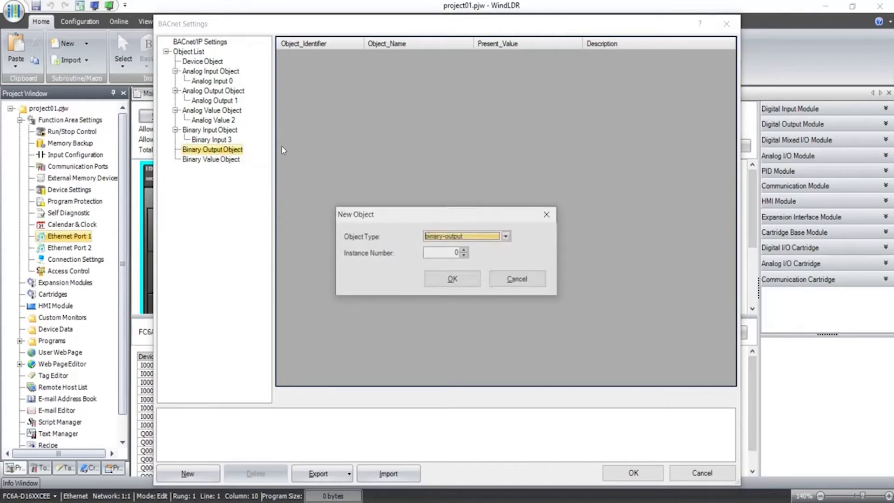
pyautogui.doubleClick(457, 254)
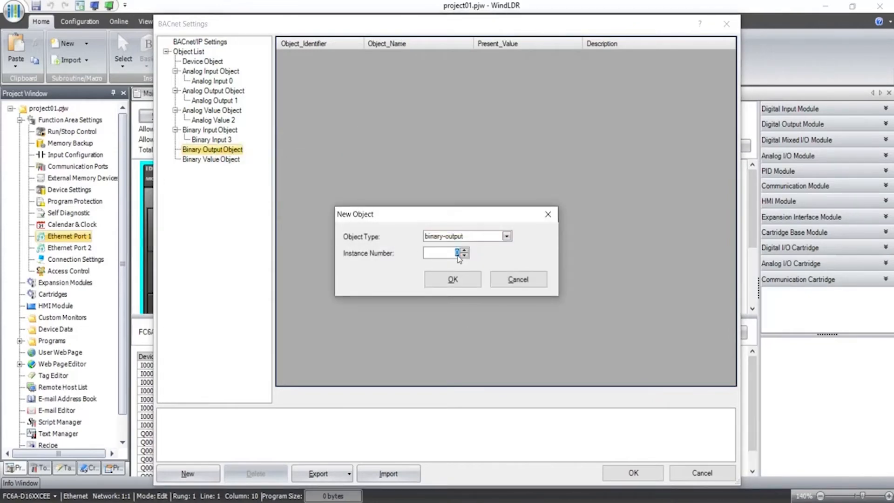
pyautogui.click(452, 279)
# - Assign device M0002 to the Present_Value of Binary Output 4
pyautogui.doubleClick(484, 102)
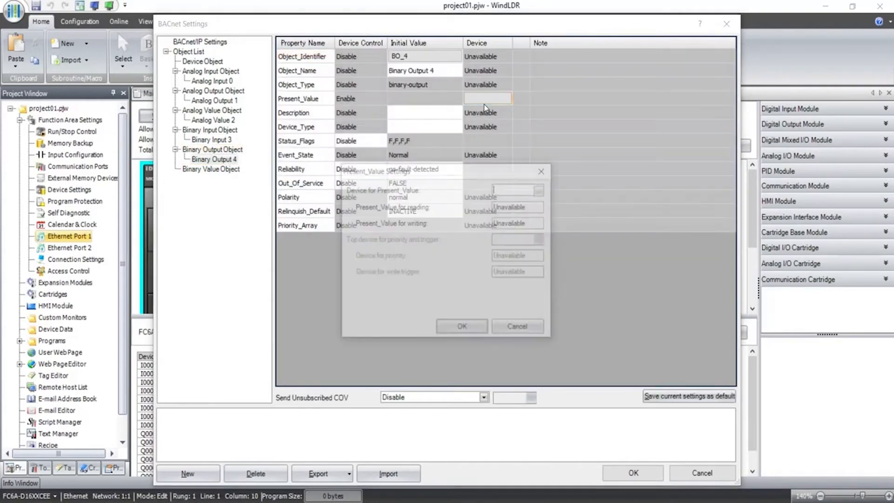
pyautogui.write('m')
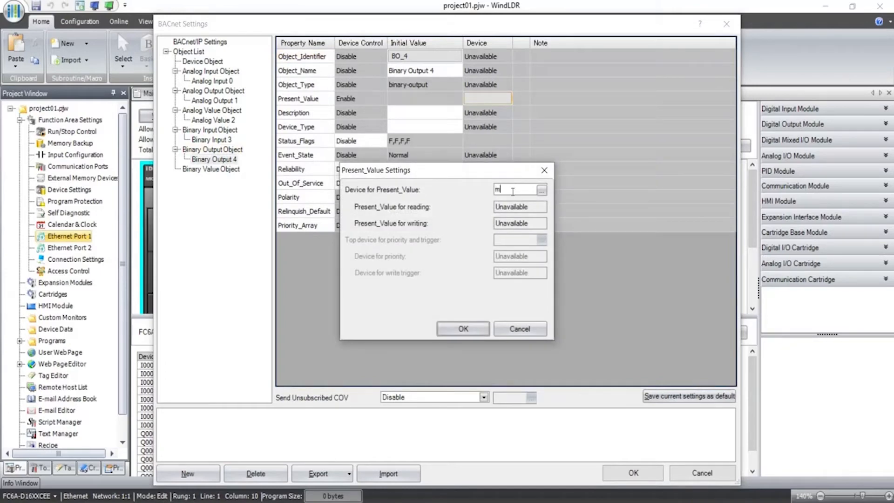
pyautogui.write('0002')
pyautogui.click(464, 327)
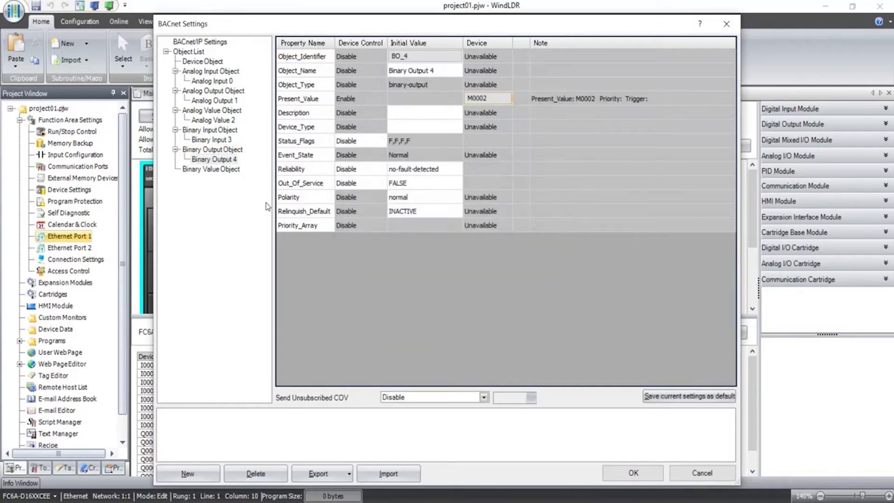
# - Create a new binary-value BACnet object with instance number 5
pyautogui.rightClick(218, 170)
pyautogui.click(234, 183)
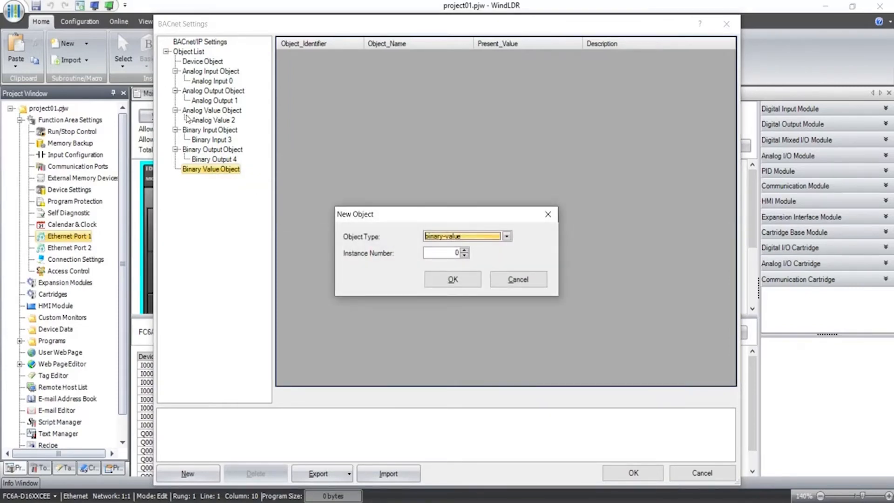
pyautogui.doubleClick(457, 253)
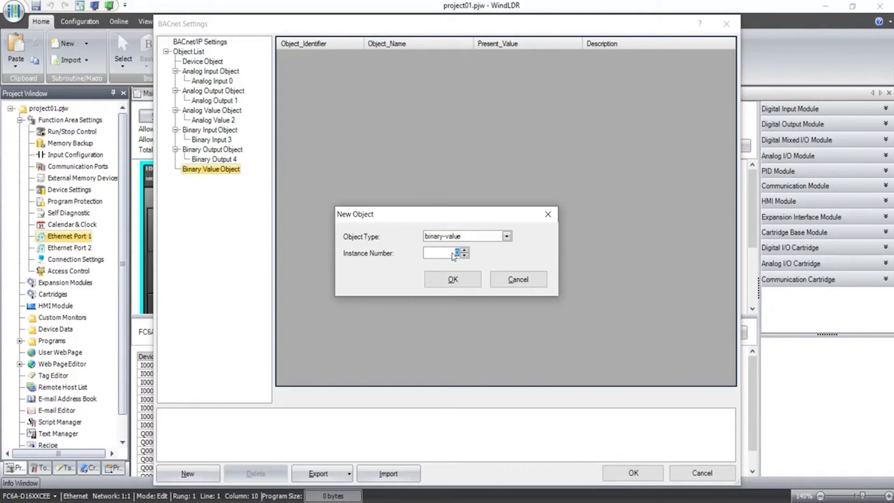
pyautogui.click(452, 279)
# - Assign device M0004 to the Present_Value of Binary Value 5
pyautogui.click(492, 99)
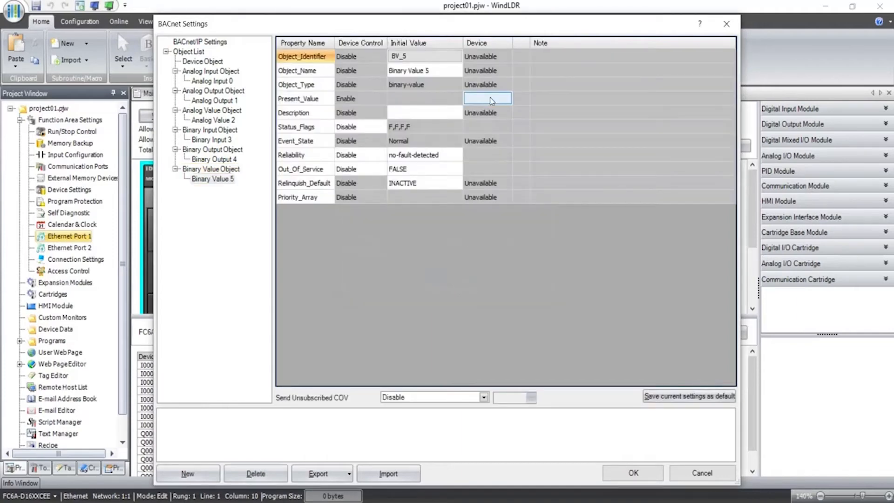
pyautogui.doubleClick(492, 100)
pyautogui.write('m')
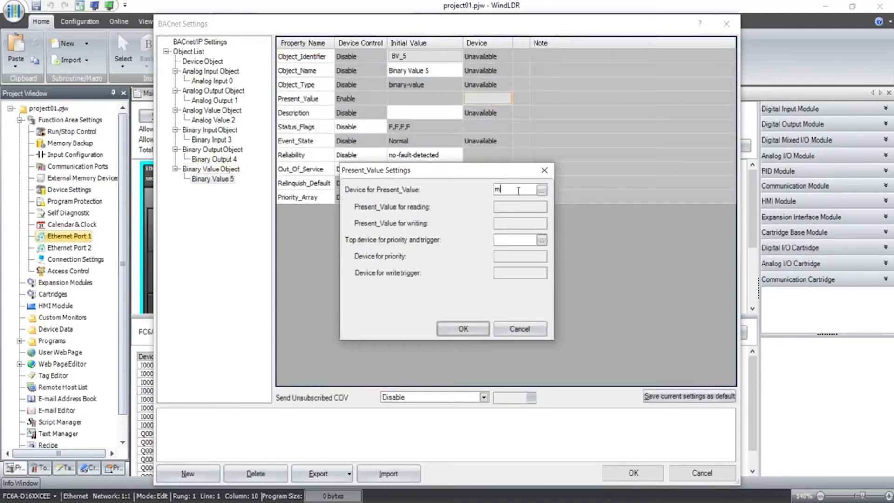
pyautogui.write('4')
# - Try to set M6 as the top device for priority and trigger of Binary Value 5
pyautogui.click(506, 239)
pyautogui.write('m6')
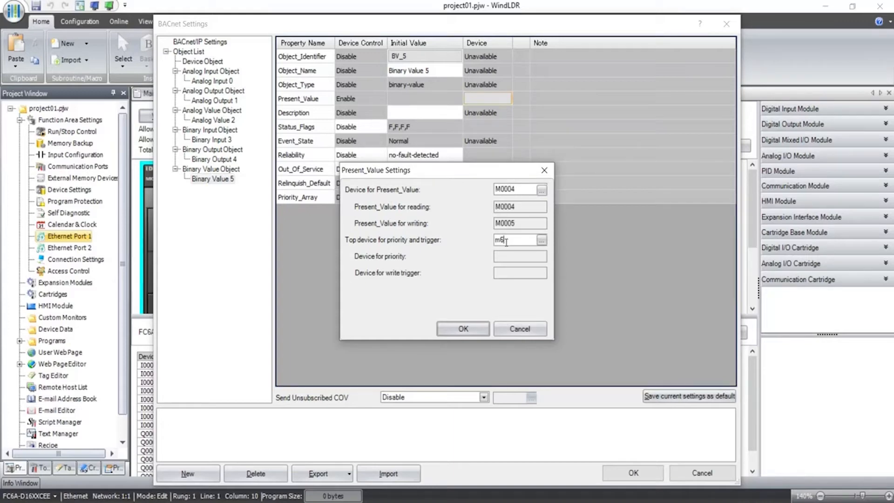
pyautogui.press('Tab')
pyautogui.click(464, 328)
# - Set D0030 as the top device for priority and trigger of Binary Value 5 and accept the Present_Value settings
pyautogui.moveTo(515, 240); pyautogui.dragTo(424, 238)
pyautogui.write('d')
pyautogui.write('30')
pyautogui.click(463, 329)
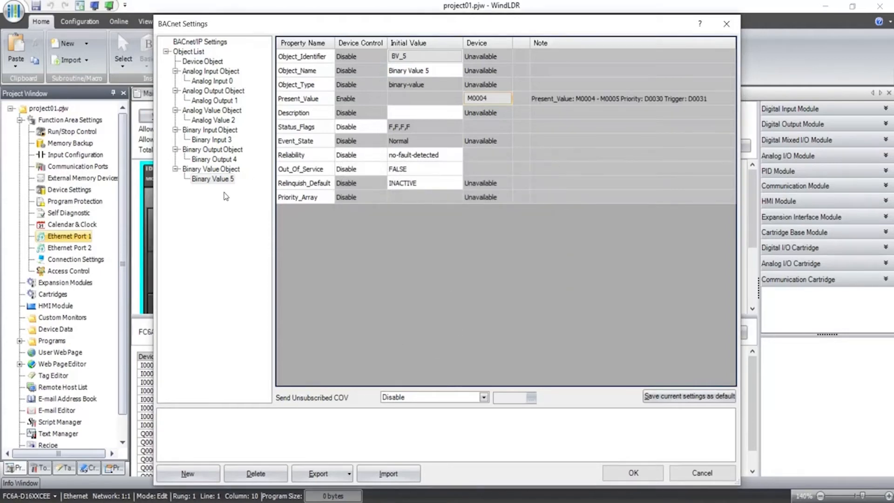
# - Review the complete BACnet object list with its assigned devices, and accept the BACnet and Function Area settings
pyautogui.click(623, 475)
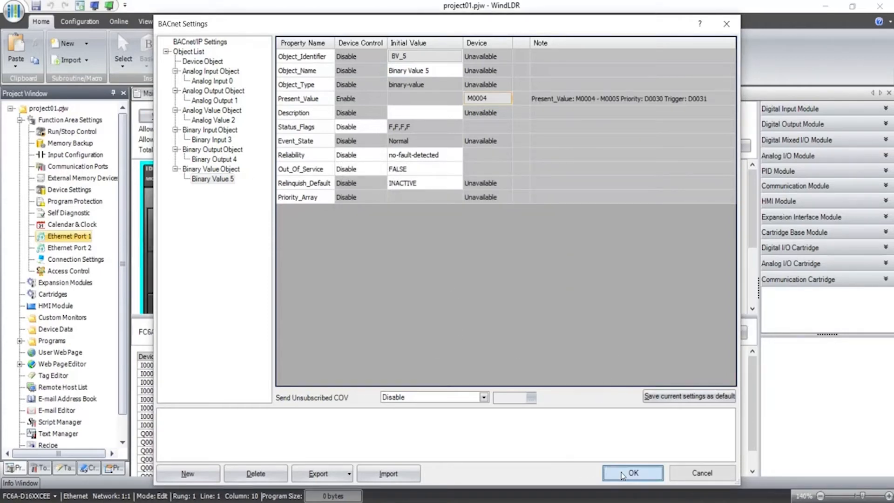
pyautogui.click(183, 73)
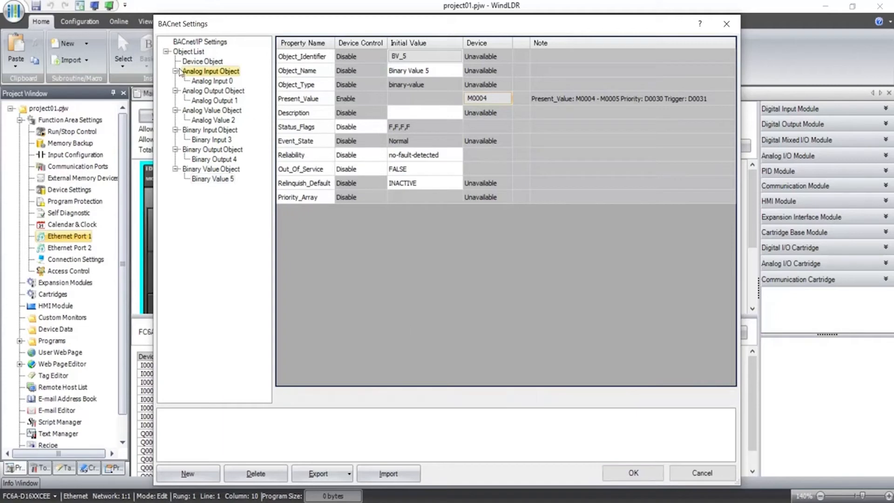
pyautogui.click(179, 90)
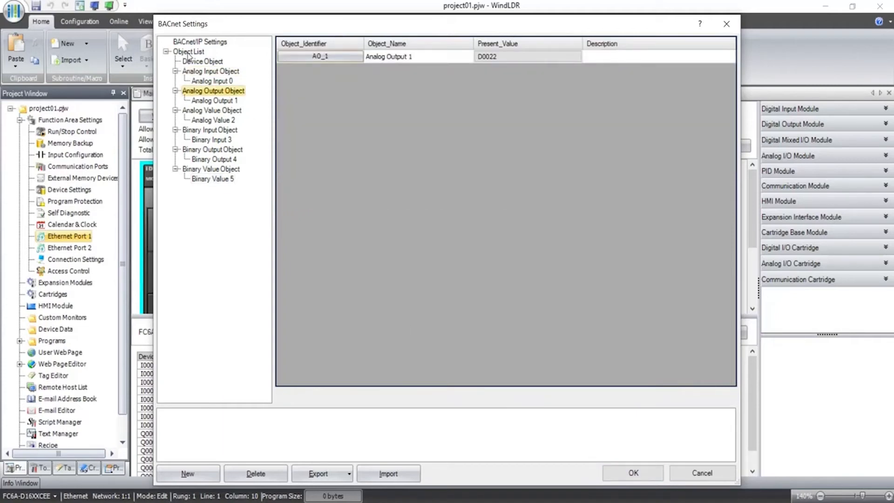
pyautogui.click(189, 52)
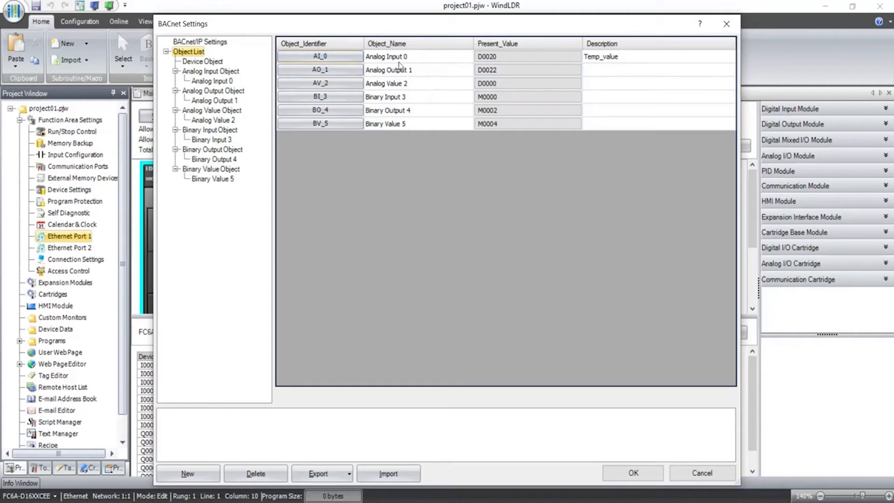
pyautogui.click(495, 68)
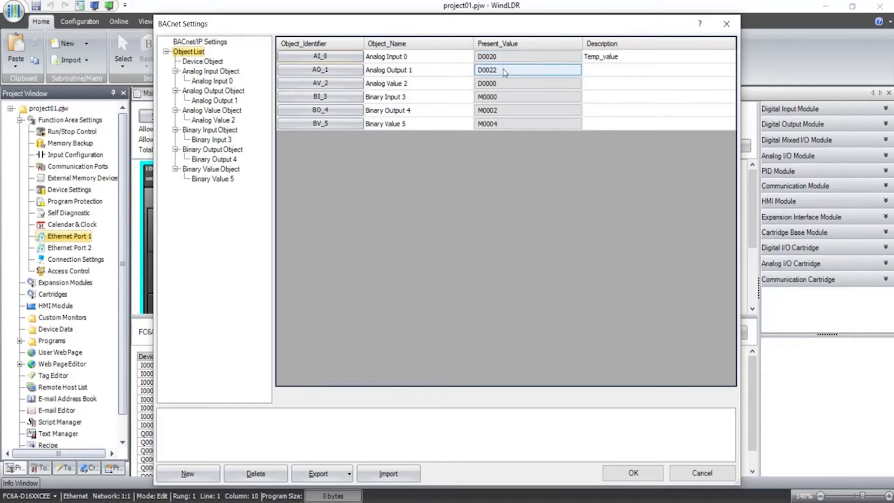
pyautogui.click(616, 473)
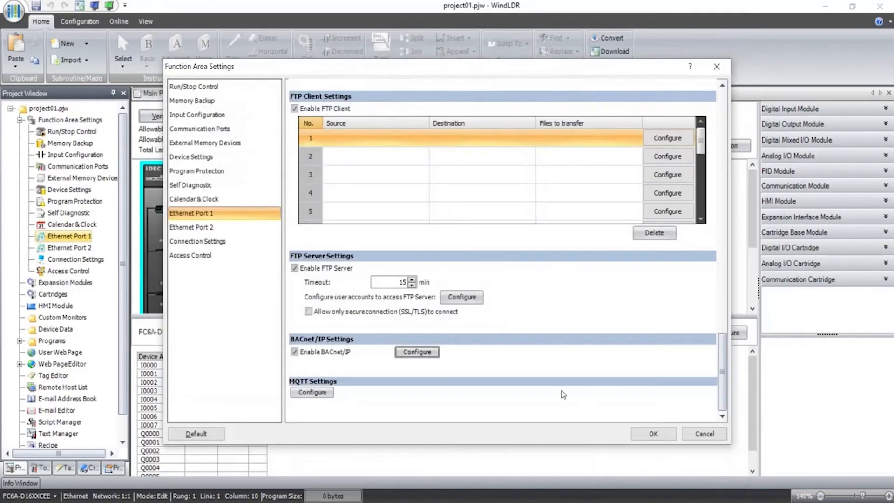
pyautogui.click(652, 433)
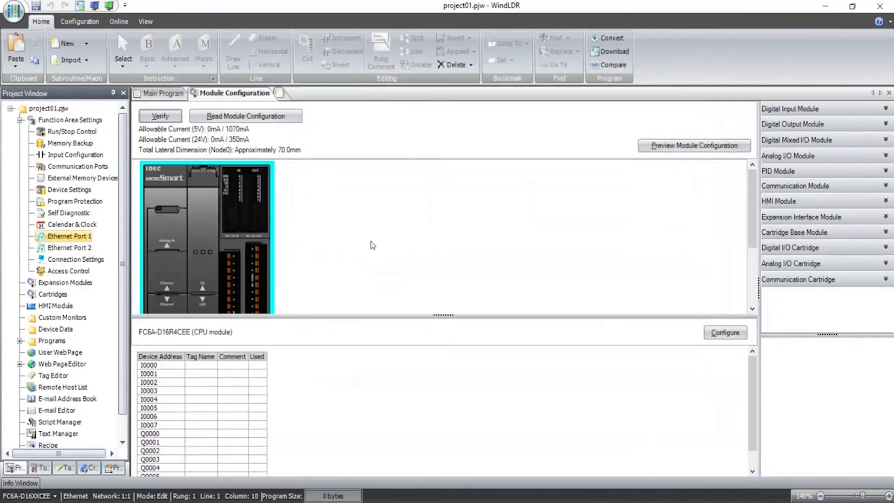
# - Download the user program to the PLC at IP address 192.168.0.6 with the preset download options
pyautogui.click(118, 22)
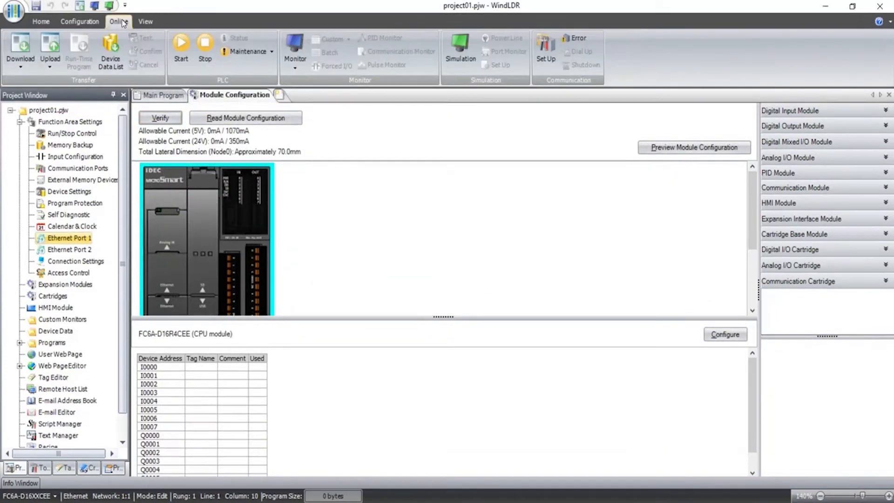
pyautogui.click(21, 52)
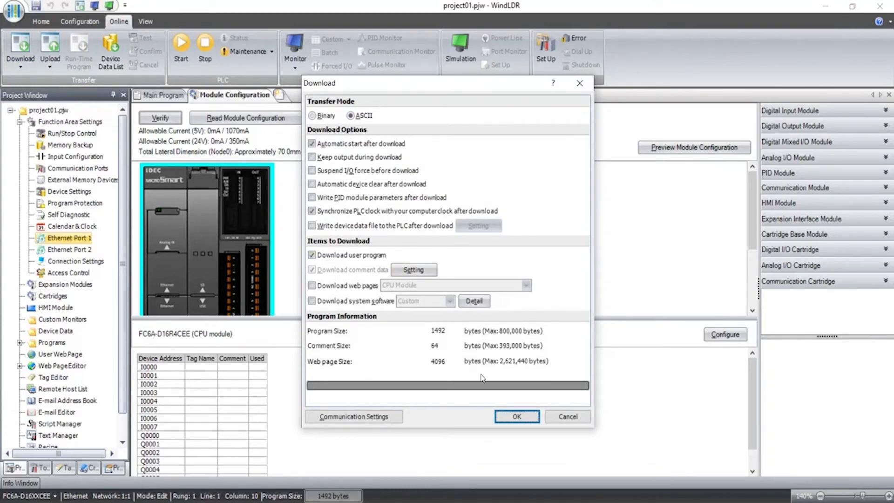
pyautogui.click(503, 416)
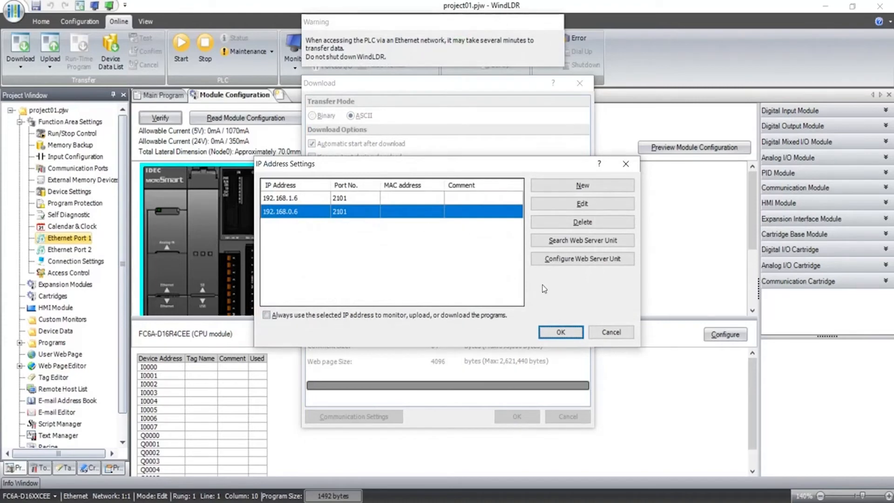
pyautogui.click(560, 333)
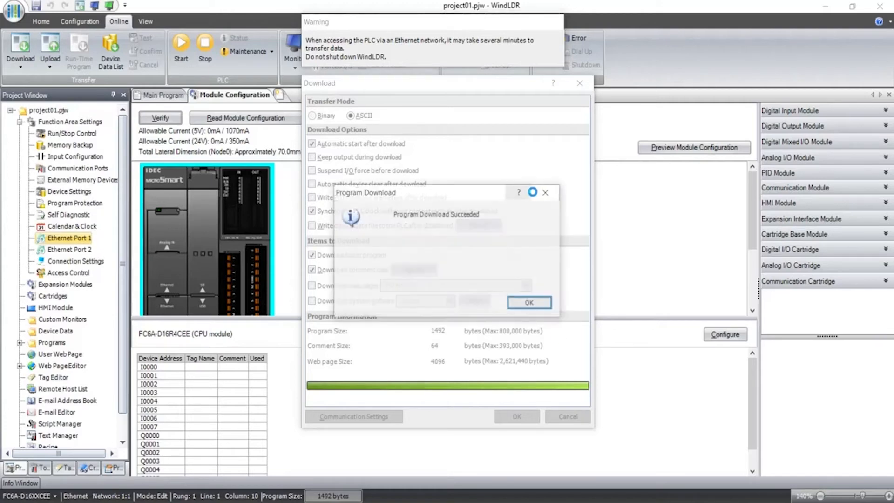
pyautogui.click(530, 304)
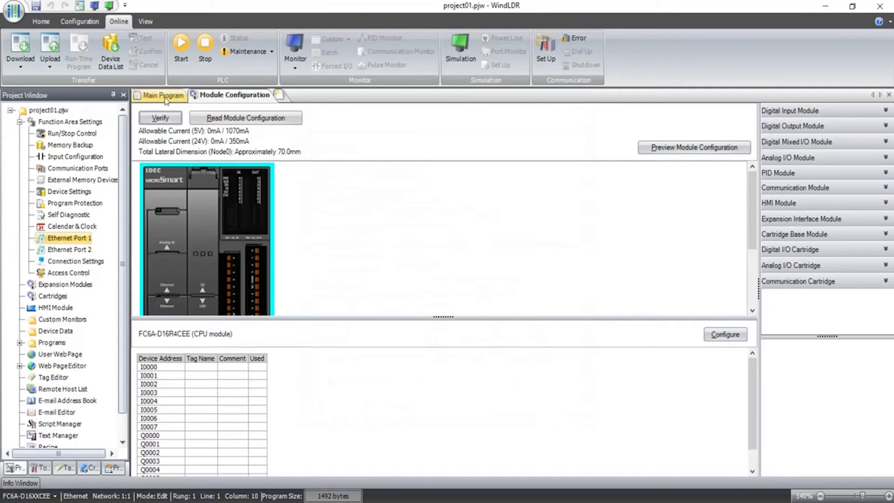
# - Start monitoring the PLC at 192.168.0.6 and open a new custom monitor
pyautogui.click(293, 42)
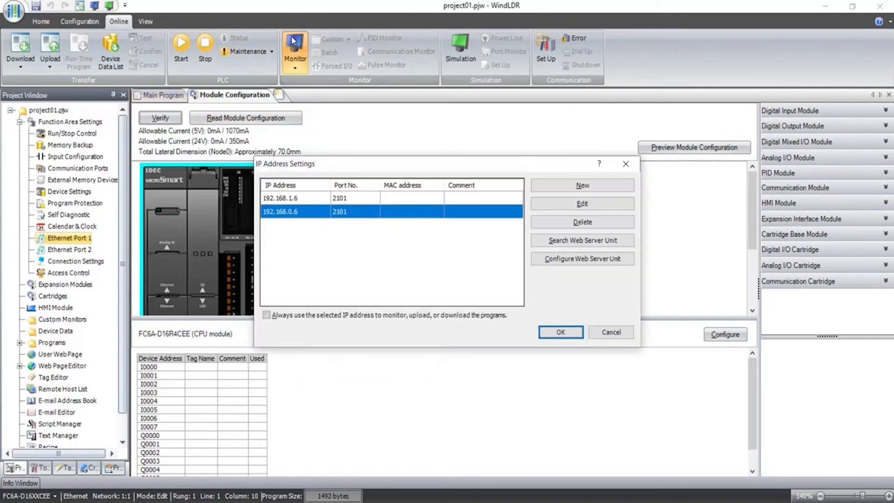
pyautogui.click(568, 337)
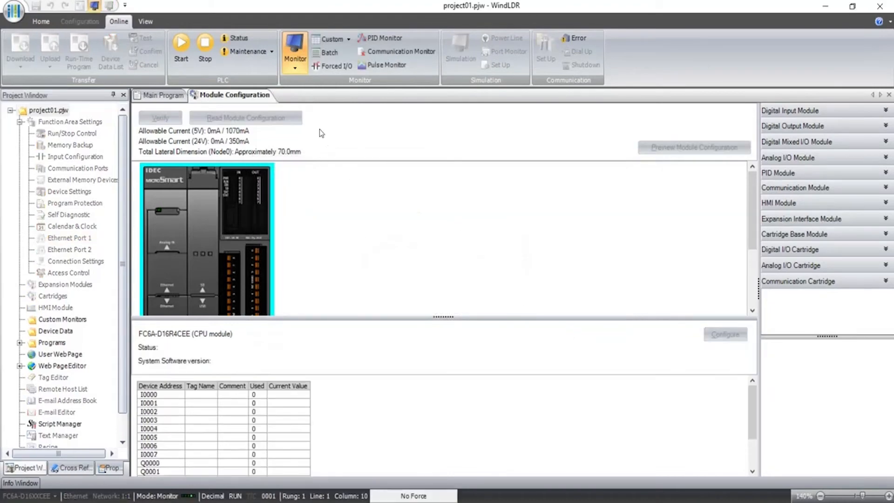
pyautogui.click(328, 40)
pyautogui.click(341, 52)
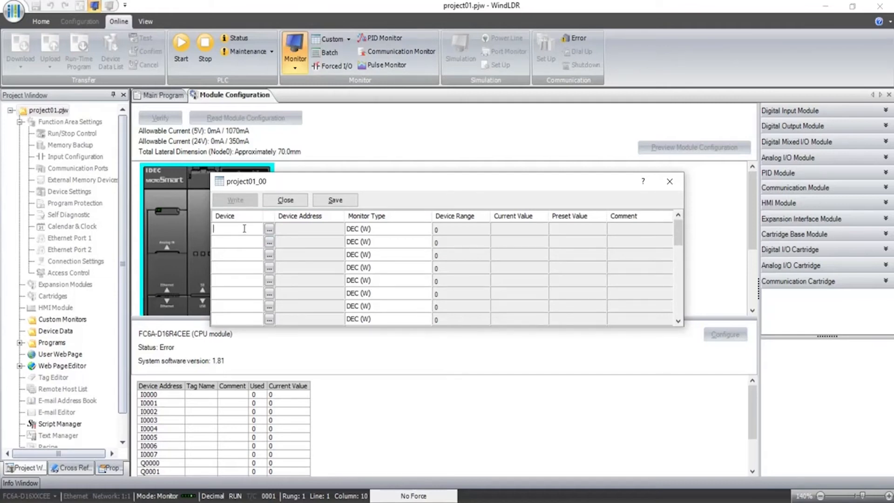
# - Add devices D0020, D0022, D0000 and D0002 to the first four rows of the custom monitor
pyautogui.write('0020')
pyautogui.press('Return')
pyautogui.write('d0022')
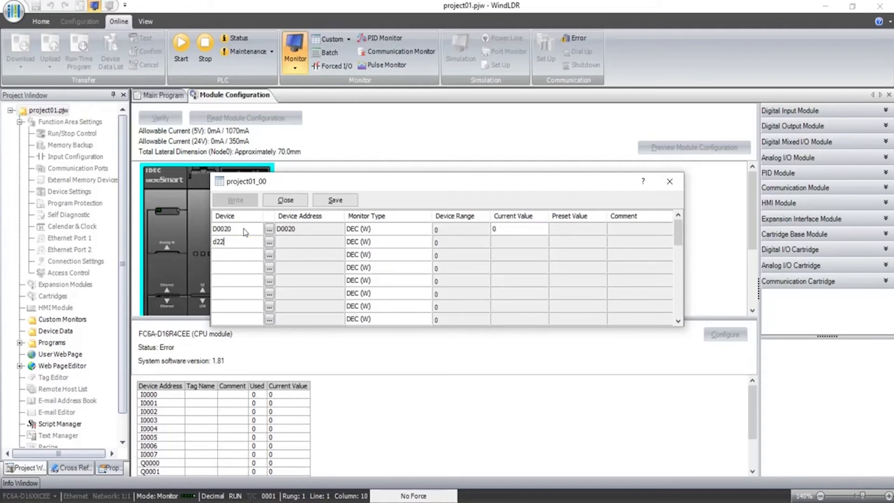
pyautogui.press('Return')
pyautogui.write('d')
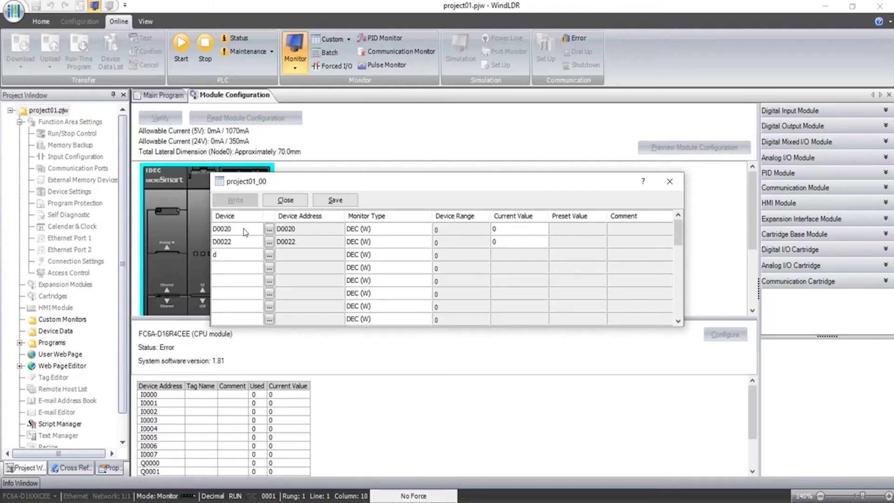
pyautogui.write('0000')
pyautogui.press('Return')
pyautogui.write('d0002')
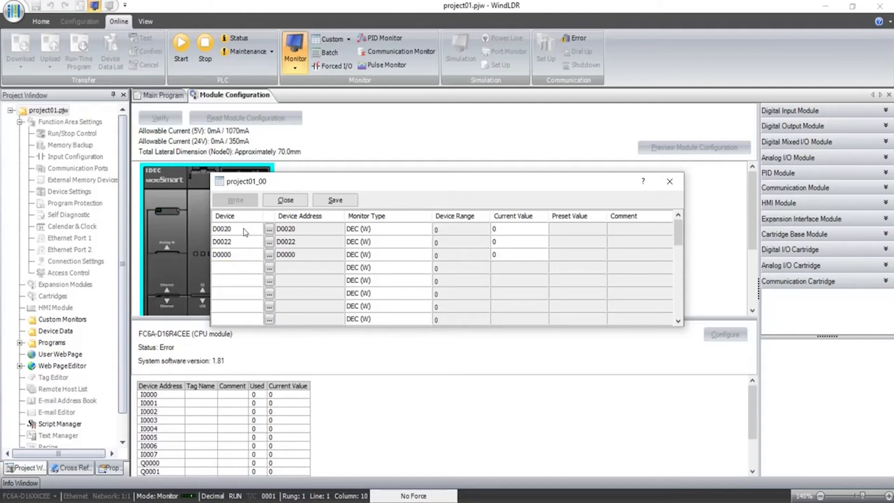
pyautogui.press('Return')
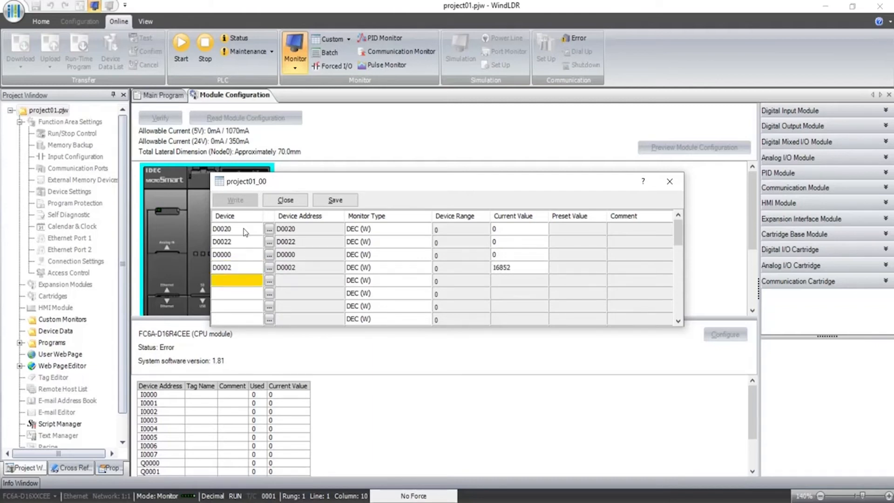
# - Add devices D0010 and D0011 to the custom monitor below D0002
pyautogui.write('d10010')
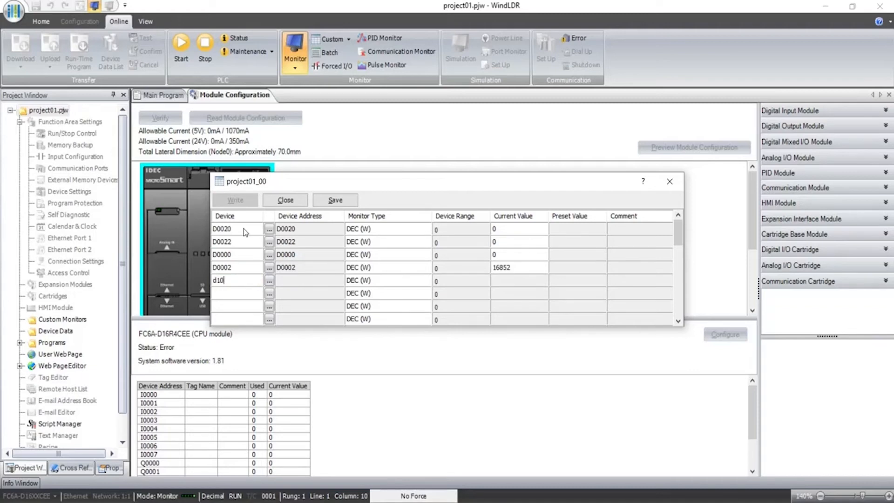
pyautogui.press('Return')
pyautogui.write('d1')
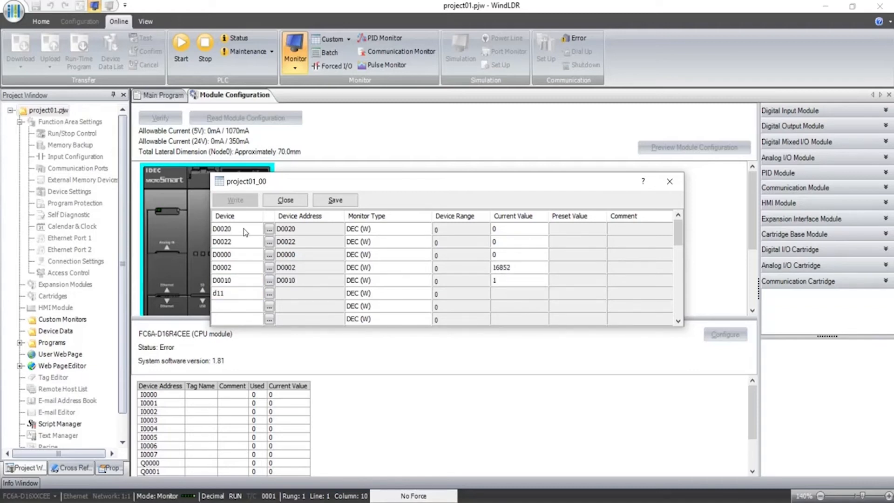
pyautogui.write('1')
pyautogui.press('Return')
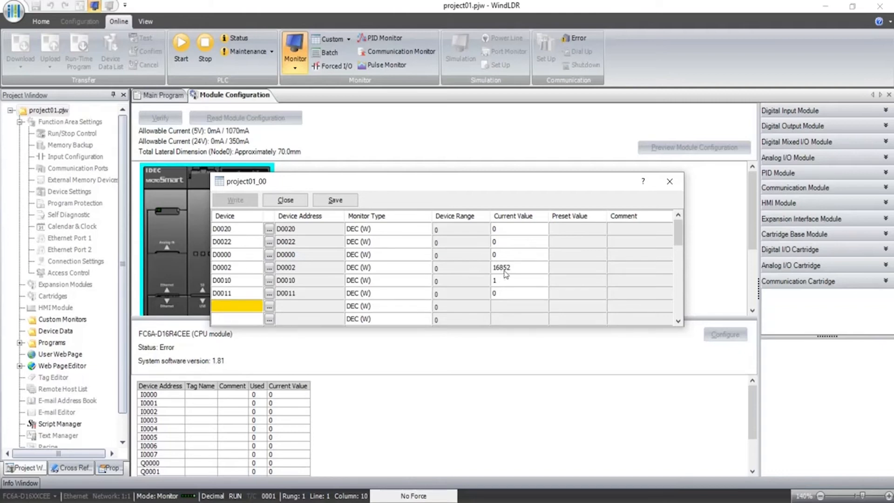
# - Change the monitor type of D0002 and D0000 to DEC (F)
pyautogui.click(426, 269)
pyautogui.click(426, 269)
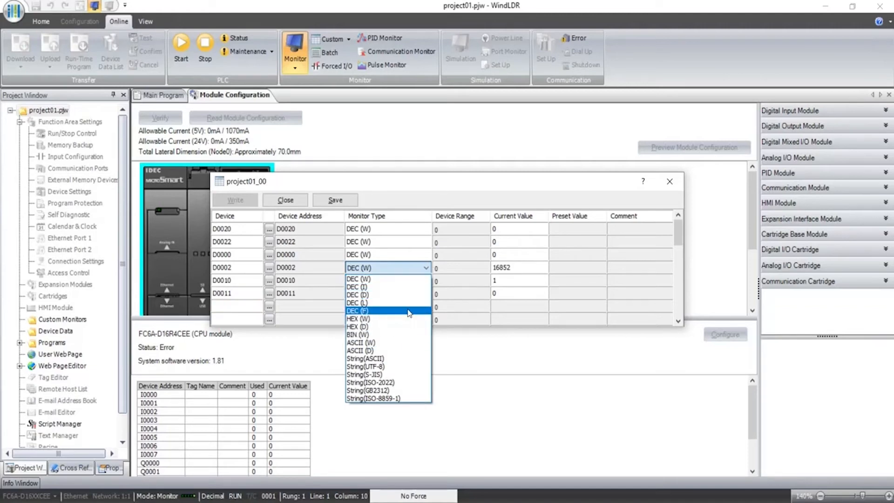
pyautogui.click(407, 310)
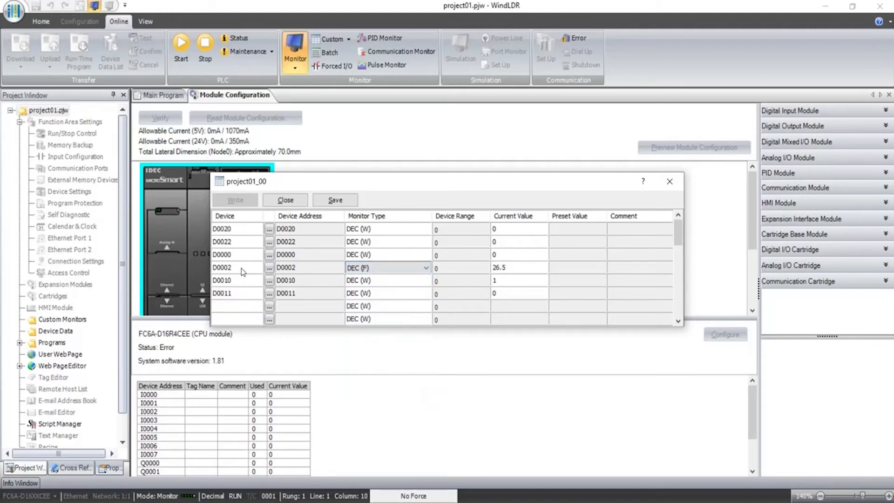
pyautogui.click(426, 255)
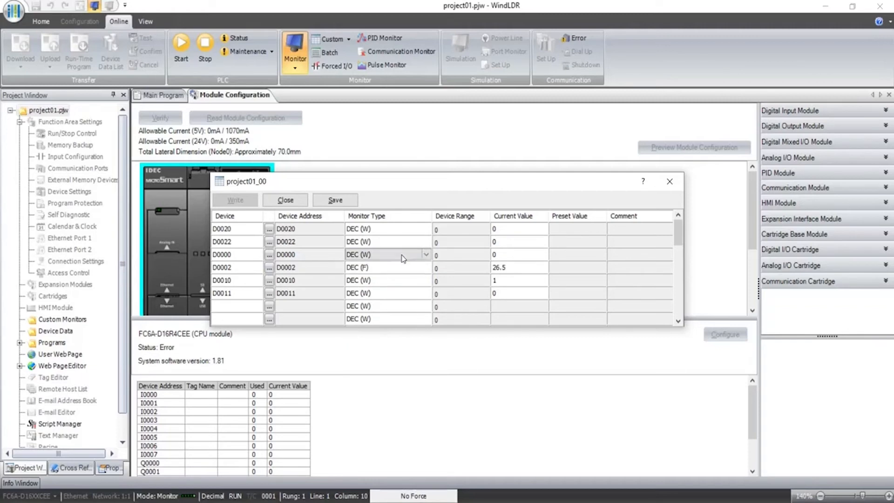
pyautogui.click(426, 255)
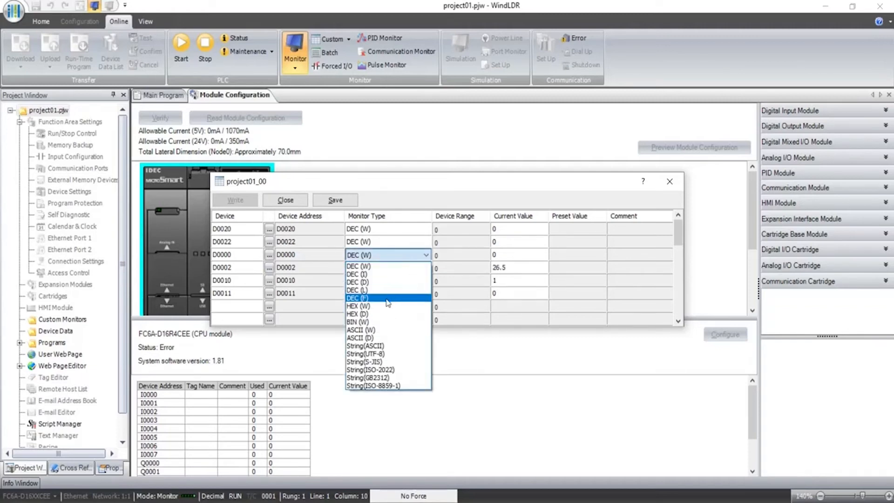
pyautogui.click(382, 298)
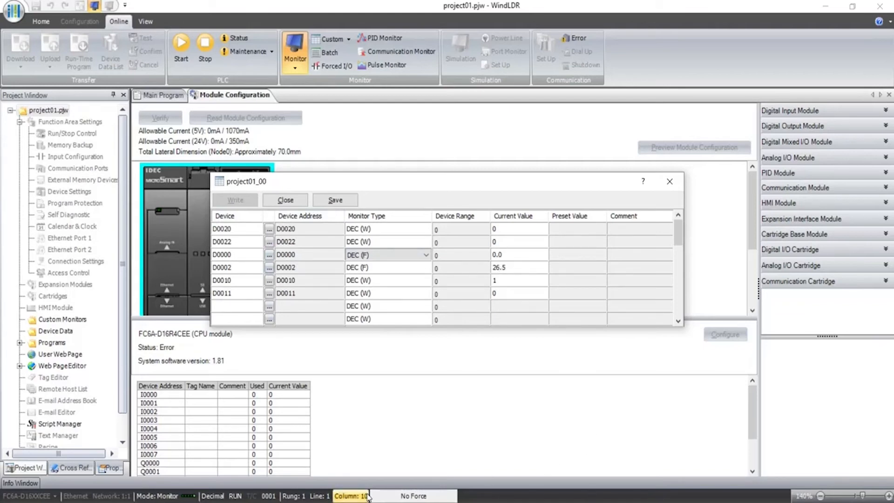
# - Find and launch the Yabe BACnet explorer
pyautogui.press('super+s')
pyautogui.write('ya')
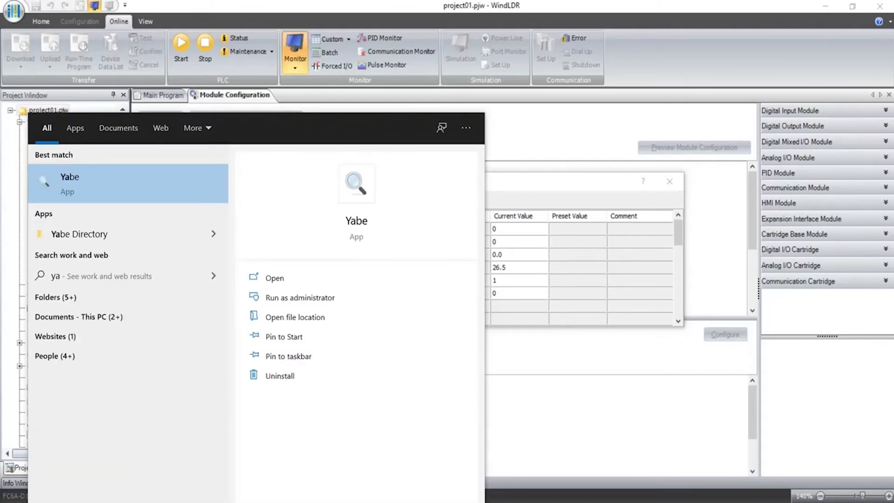
pyautogui.press('Return')
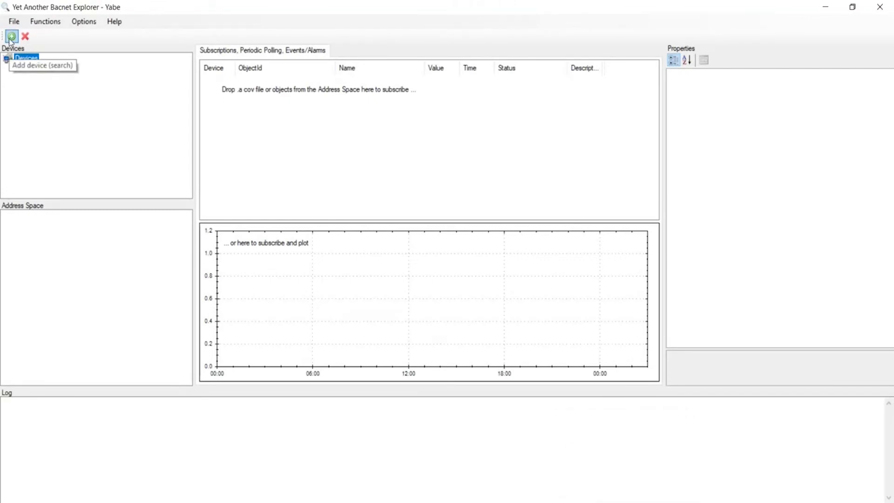
# - Add a BACnet/IP over UDP connection on port BAC0 with local endpoint 192.168.0.104 to search for devices
pyautogui.click(10, 37)
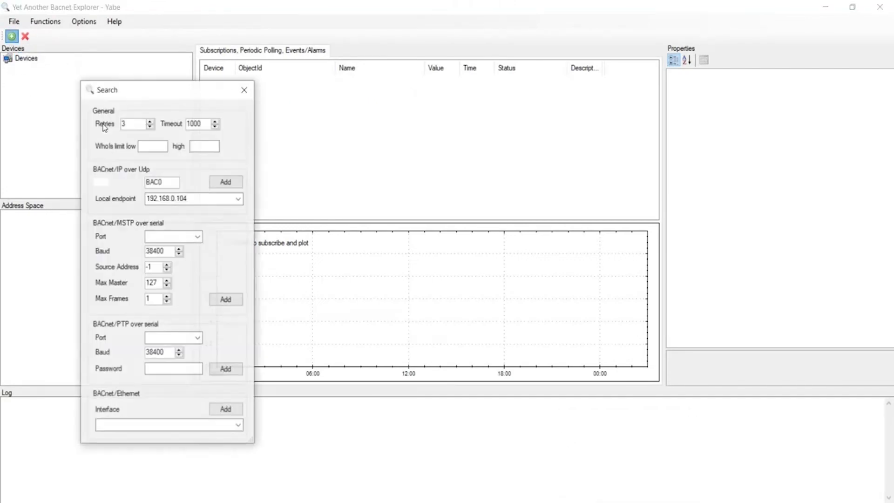
pyautogui.click(238, 198)
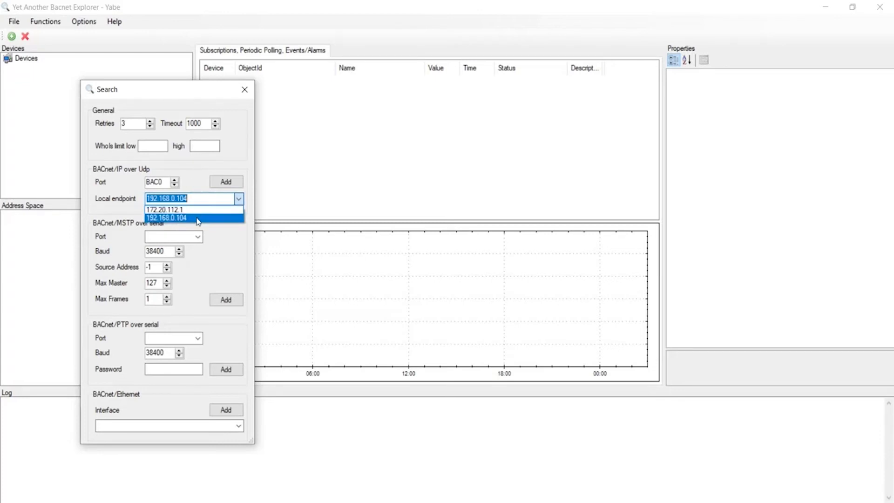
pyautogui.click(233, 182)
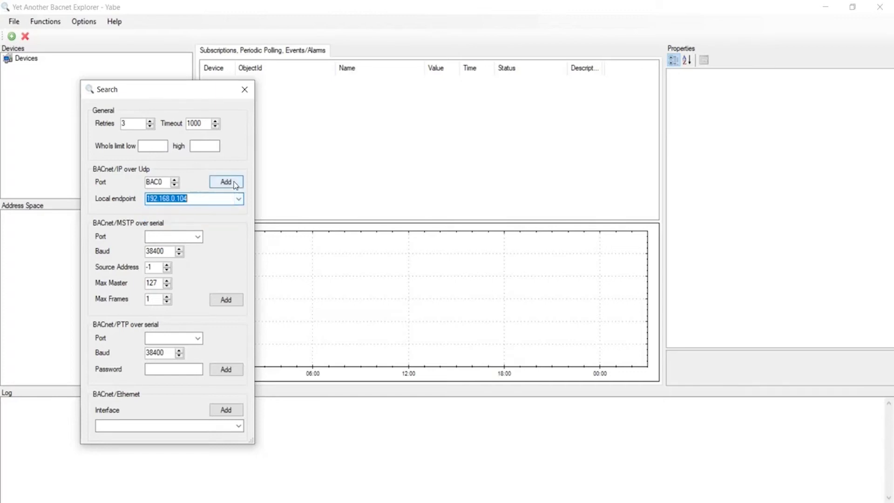
pyautogui.click(235, 183)
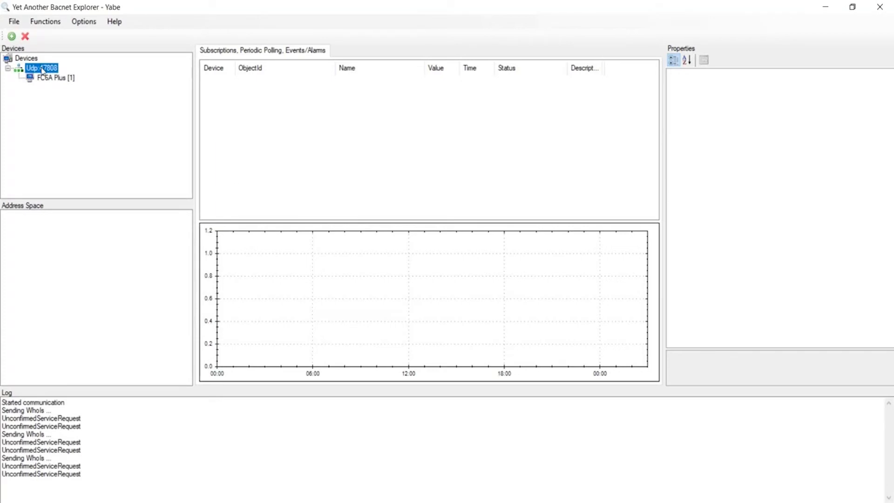
# - Check the DefaultUdpIp and DefaultUdpPort entries in the Yabe settings, leaving them as they are
pyautogui.click(84, 22)
pyautogui.click(98, 37)
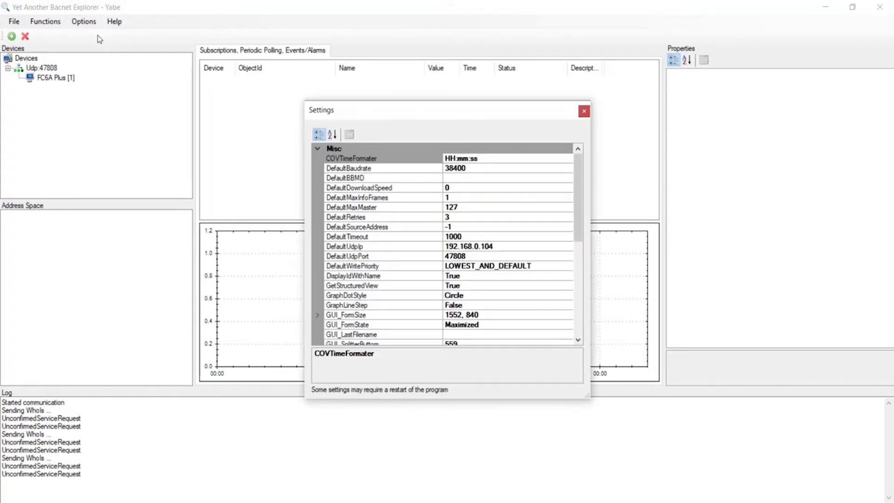
pyautogui.click(489, 247)
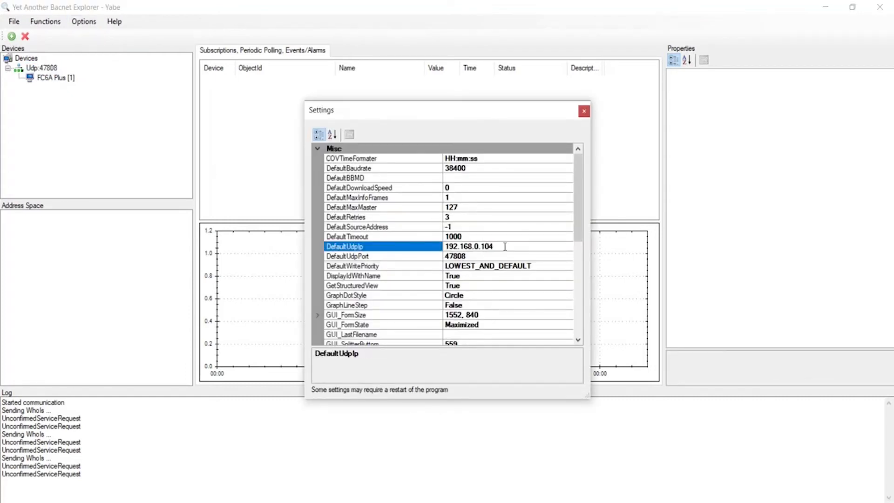
pyautogui.click(471, 256)
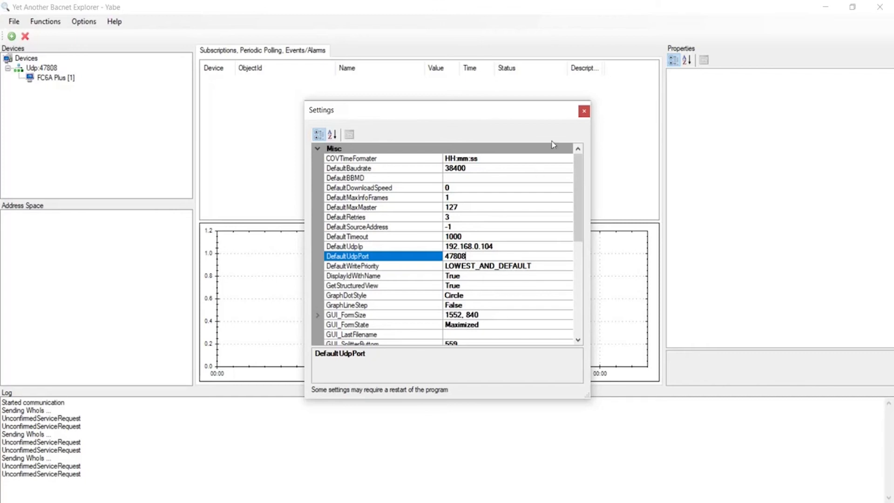
pyautogui.click(584, 111)
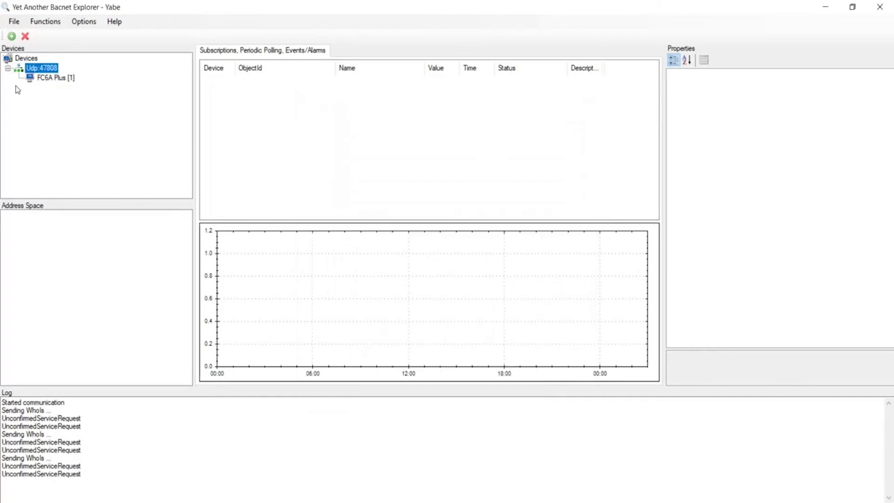
# - Load the FC6A Plus device's objects and subscribe to Analog Input 0, Analog Output 1 and Analog Value 2
pyautogui.click(39, 78)
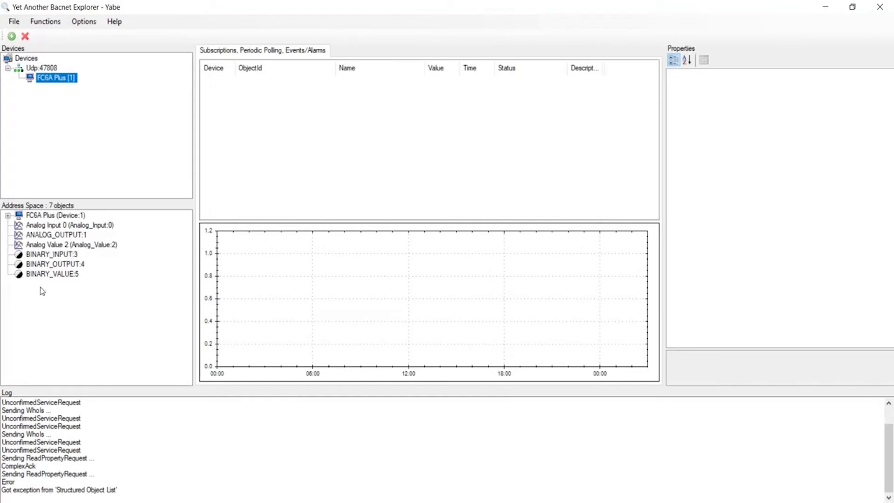
pyautogui.click(36, 227)
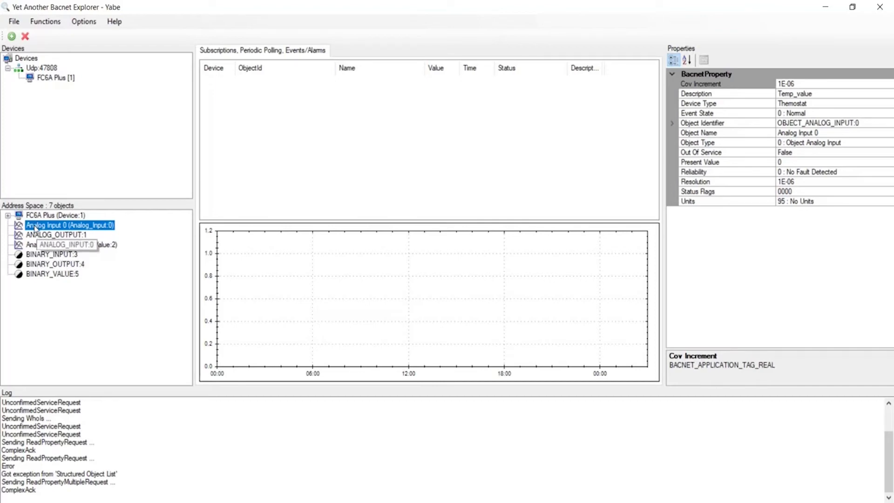
pyautogui.keyDown('ctrl'); pyautogui.click(35, 236); pyautogui.keyUp('ctrl')
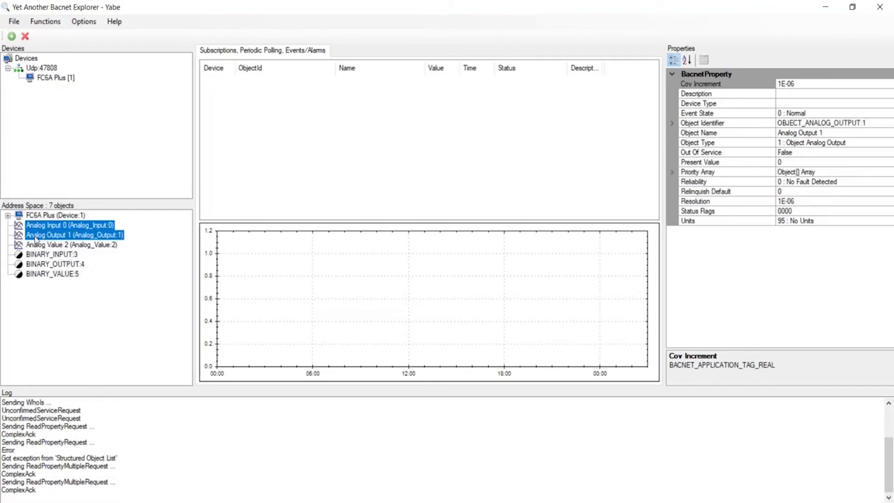
pyautogui.keyDown('ctrl'); pyautogui.click(36, 245); pyautogui.keyUp('ctrl')
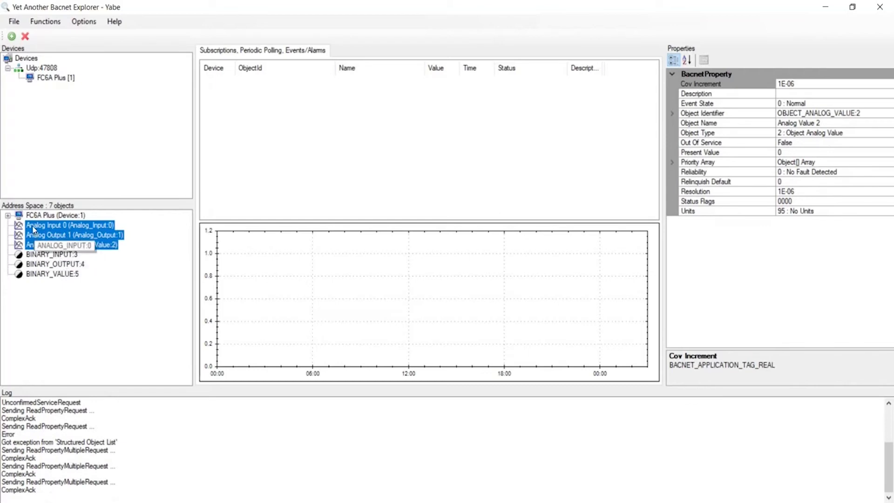
pyautogui.moveTo(33, 229); pyautogui.dragTo(325, 142)
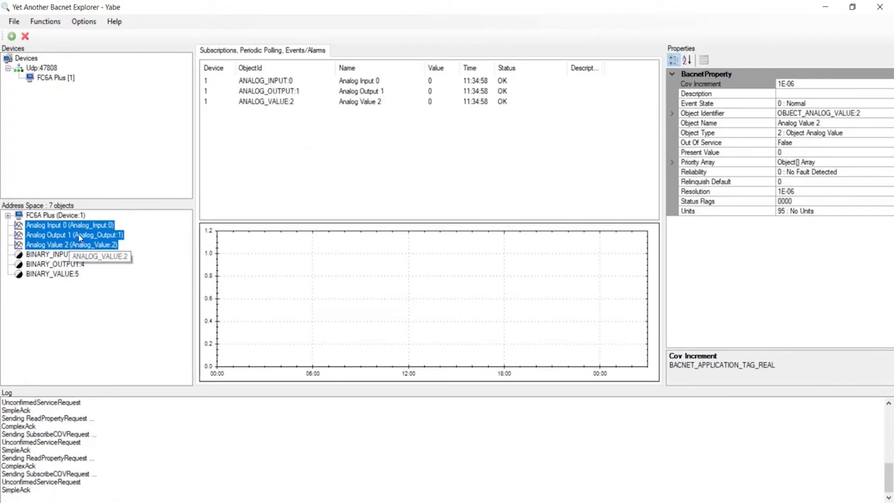
# - Inspect the BACnet properties of Binary Value 5 and Analog Input 0
pyautogui.click(58, 273)
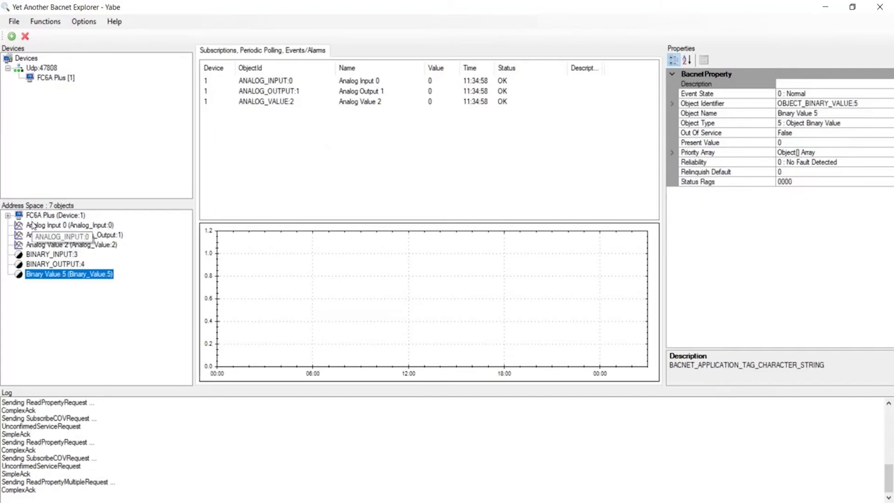
pyautogui.click(32, 226)
pyautogui.rightClick(33, 225)
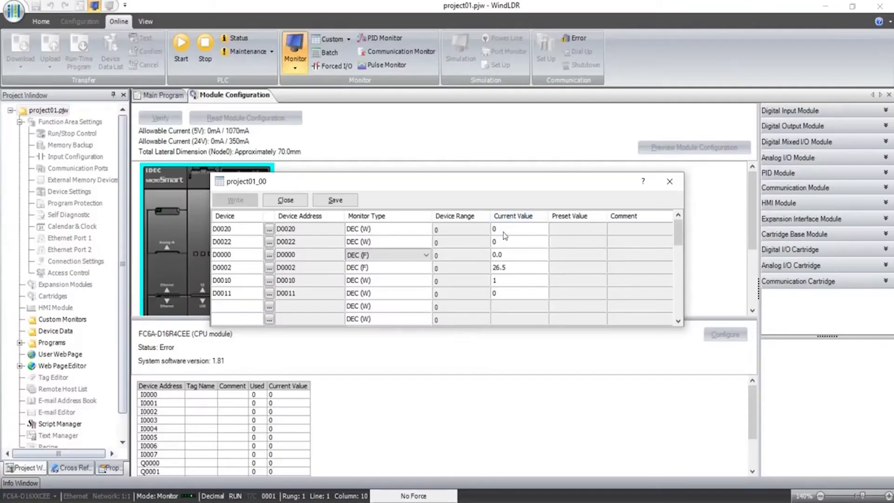
# - Switch to WindLDR and set the current value of D0020 to 123 in the custom monitor
pyautogui.click(505, 232)
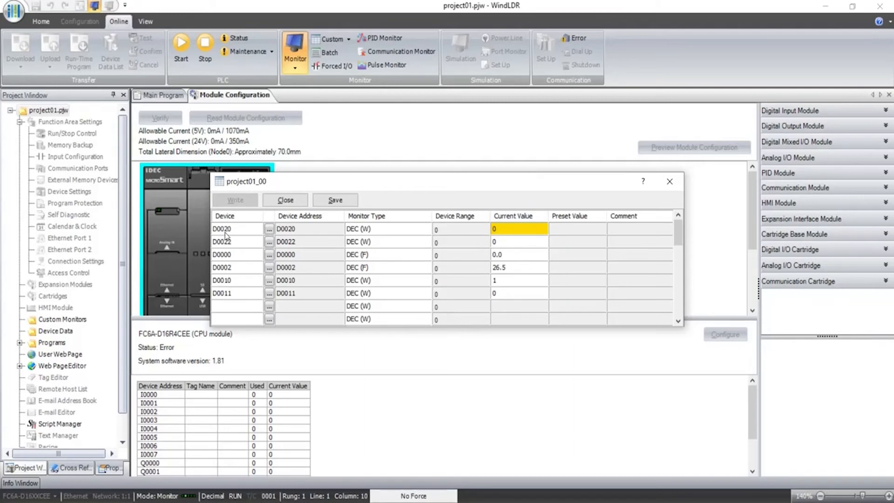
pyautogui.click(510, 227)
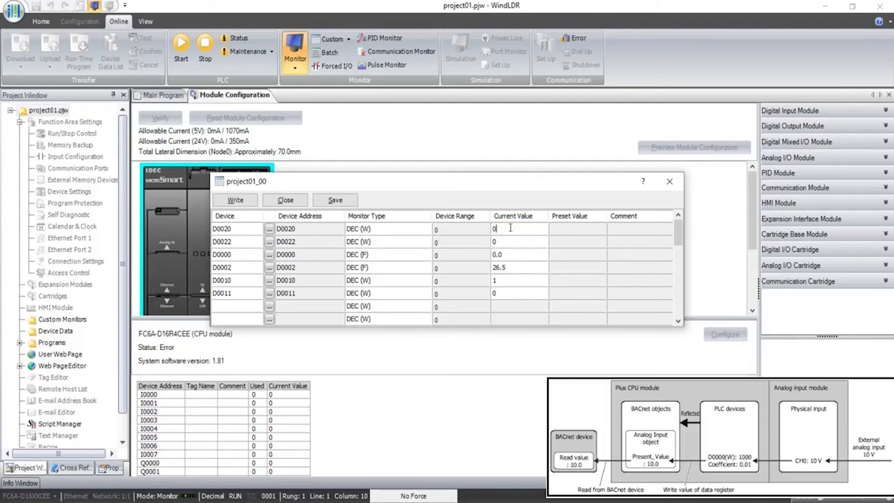
pyautogui.doubleClick(490, 228)
pyautogui.write('123')
pyautogui.press('Return')
# - Switch to Yabe and check the subscribed values of Analog Input 0 and Analog Output 1
pyautogui.hotkey('alt', 'Tab')
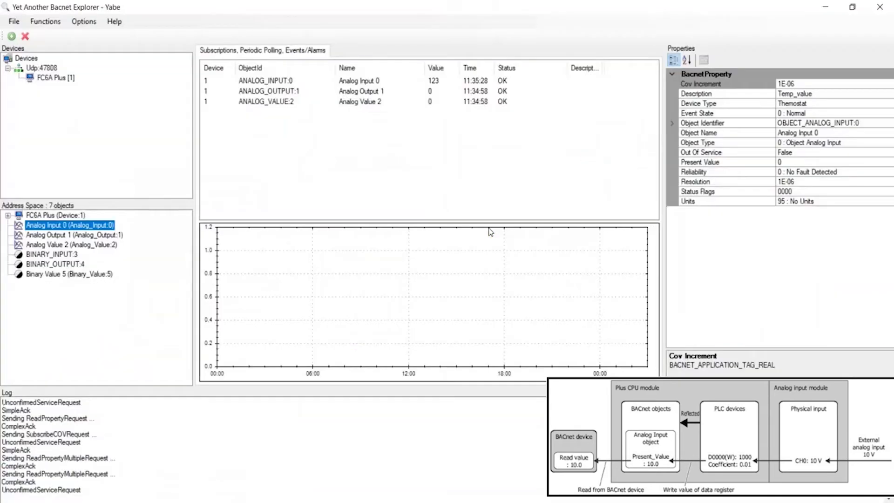
pyautogui.click(283, 84)
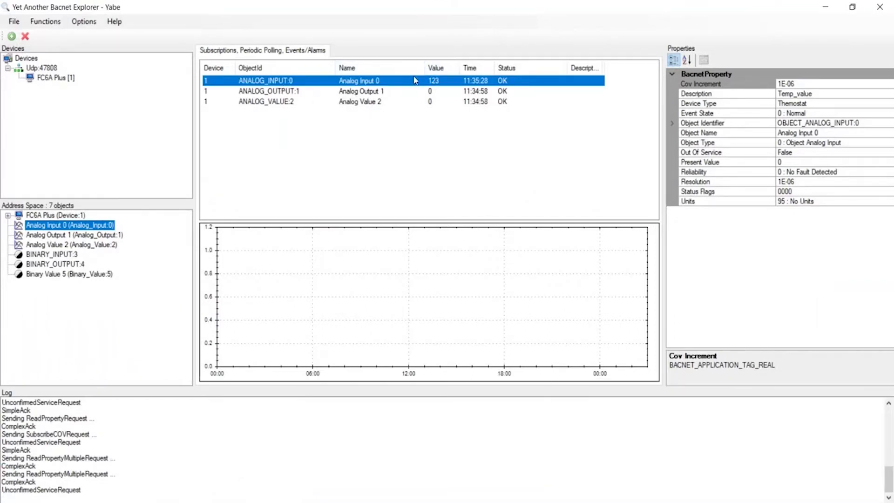
pyautogui.click(448, 93)
# - Check D0022 in WindLDR's custom monitor, and set the Present Value of Analog Output 1 to 456 in Yabe
pyautogui.hotkey('alt', 'Tab')
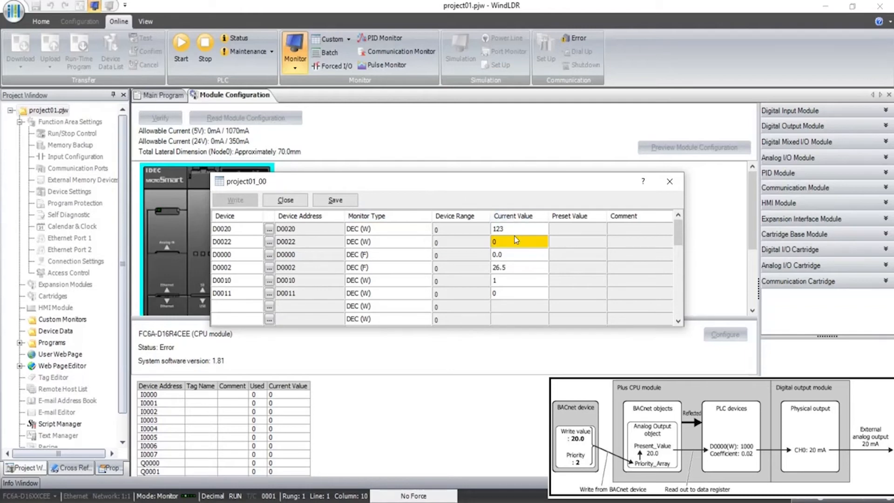
pyautogui.click(513, 241)
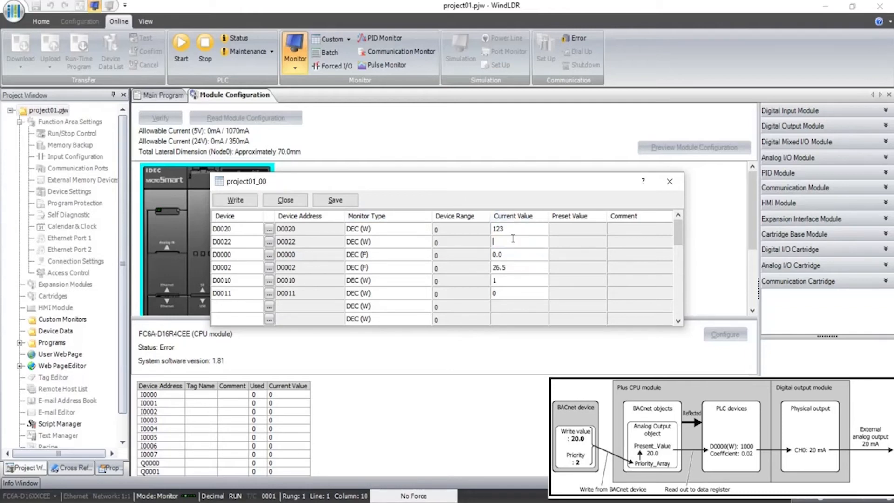
pyautogui.write('456')
pyautogui.press('Return')
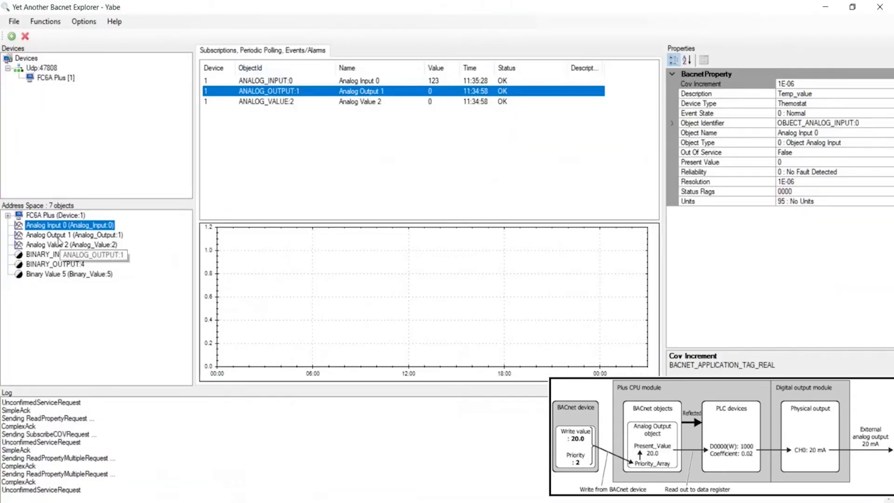
pyautogui.click(56, 236)
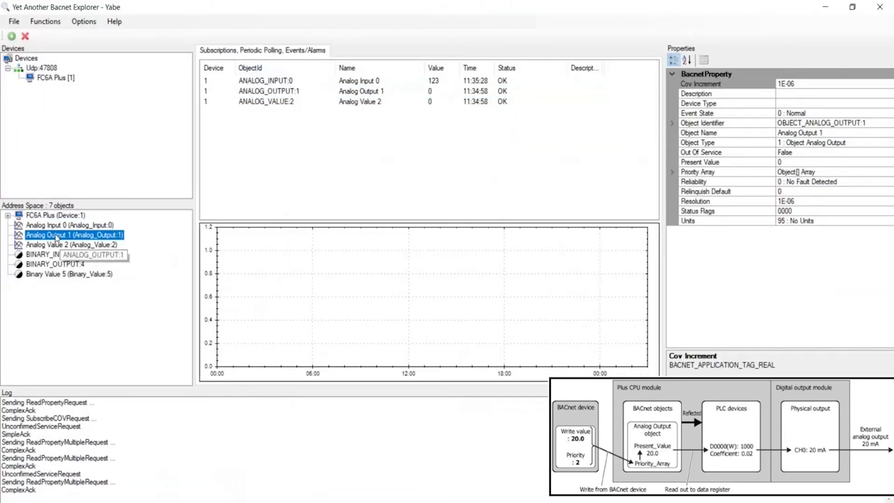
pyautogui.click(797, 161)
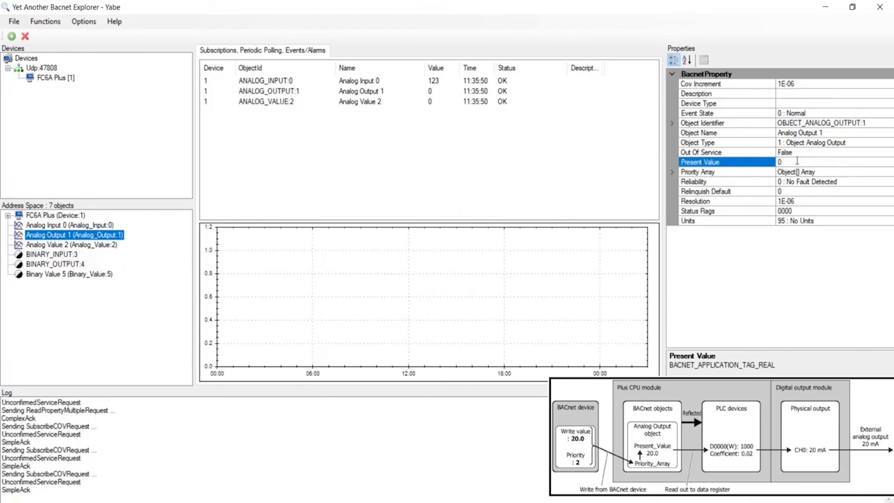
pyautogui.click(762, 163)
pyautogui.press('Return')
# - Switch to WindLDR and examine the current values of D0000, D0002 and D0010 in the custom monitor
pyautogui.hotkey('alt', 'Tab')
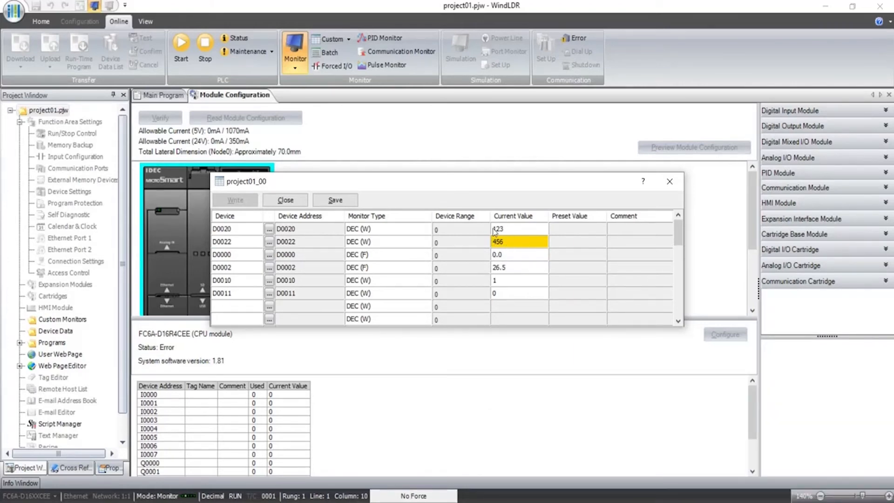
pyautogui.click(507, 257)
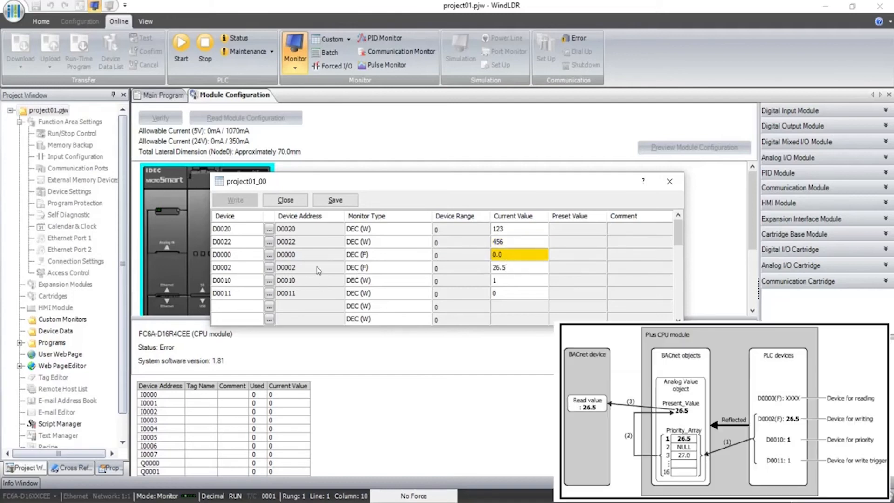
pyautogui.click(507, 268)
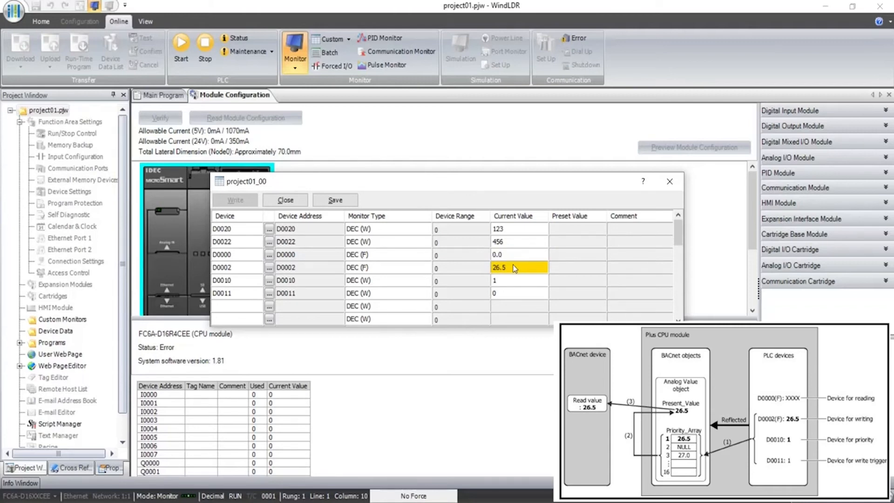
pyautogui.click(512, 257)
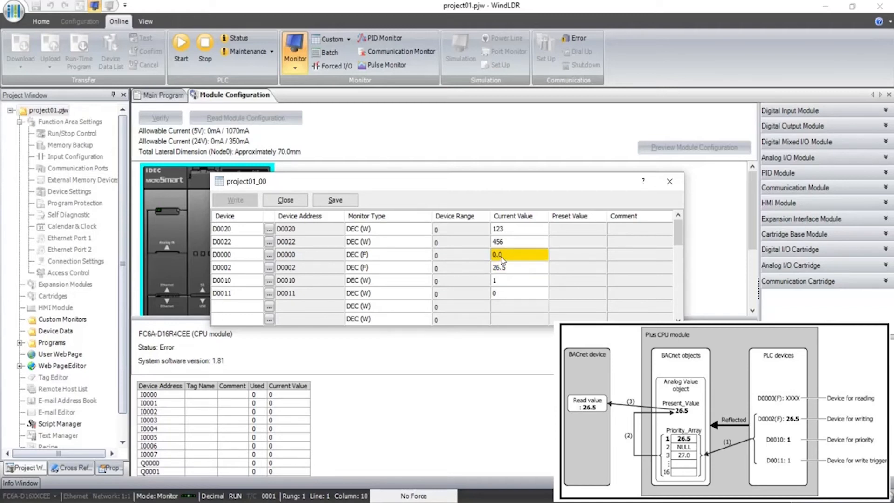
pyautogui.click(514, 269)
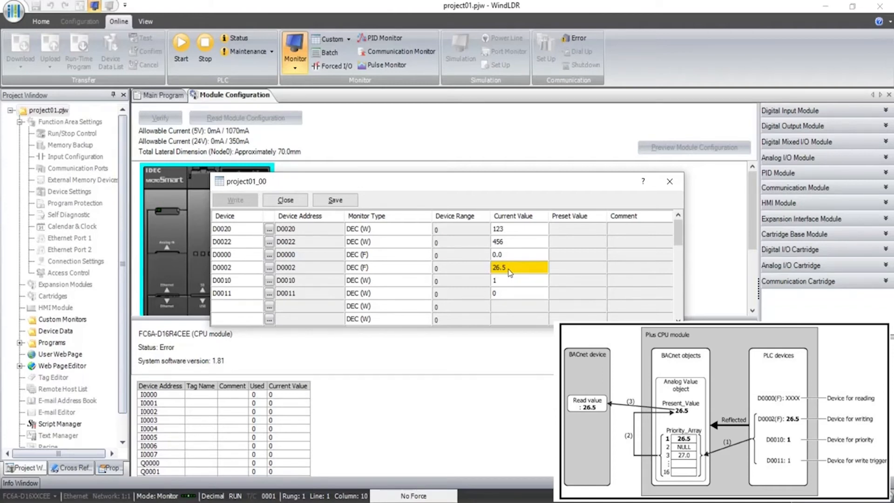
pyautogui.doubleClick(511, 271)
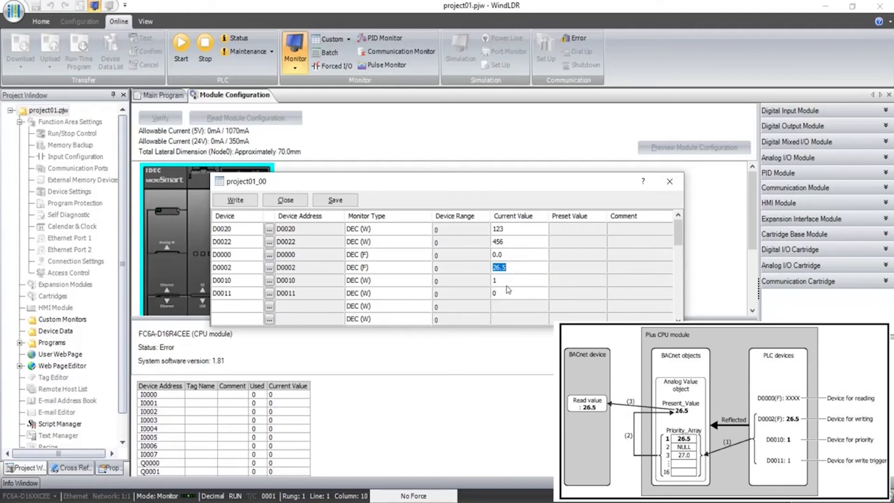
pyautogui.click(507, 282)
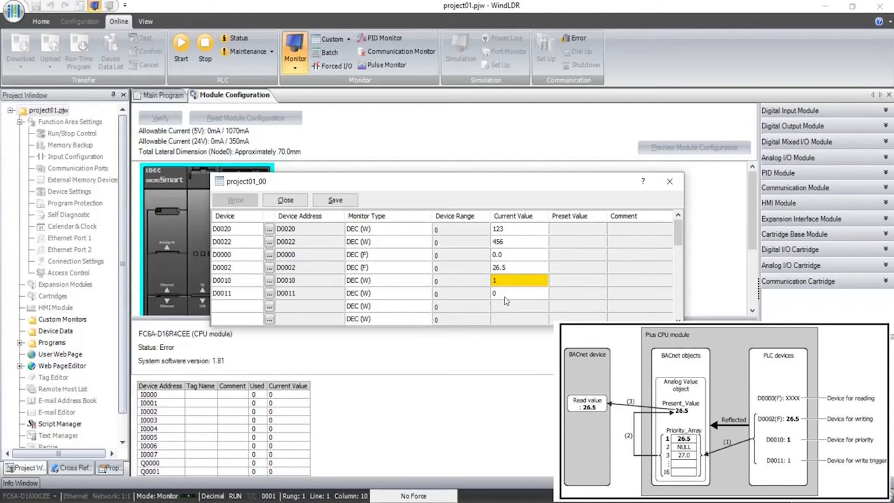
# - Set the current value of the write trigger D0011 to 1 in the custom monitor
pyautogui.click(505, 294)
pyautogui.click(505, 294)
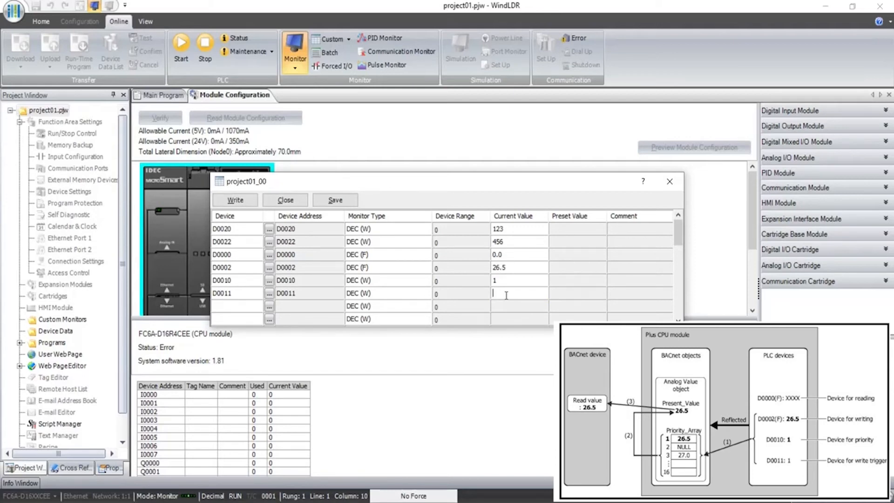
pyautogui.write('1')
pyautogui.press('Return')
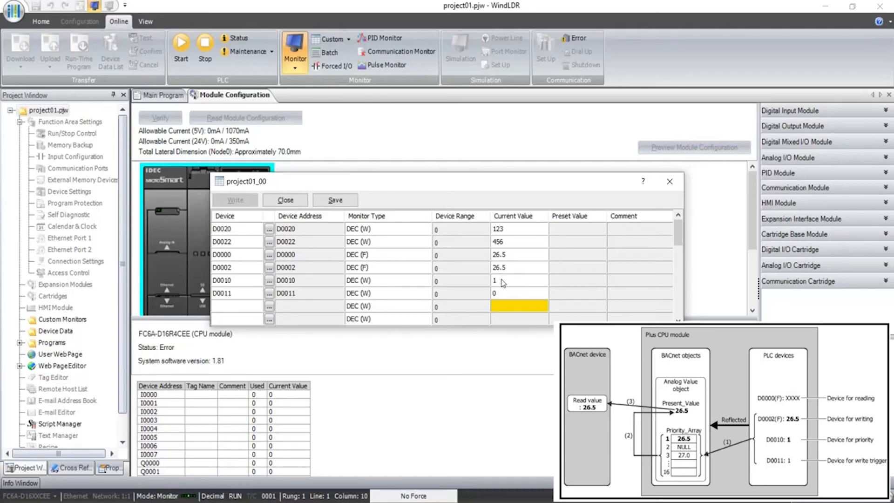
pyautogui.click(502, 282)
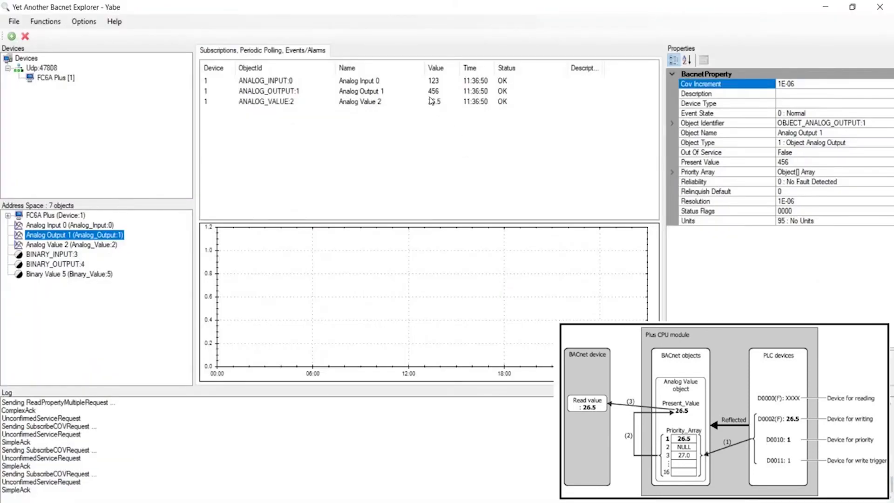
# - Switch to Yabe and check Analog Value 2's subscribed value and the Manual and Automatic Life Safety entries in its Priority Array
pyautogui.click(431, 105)
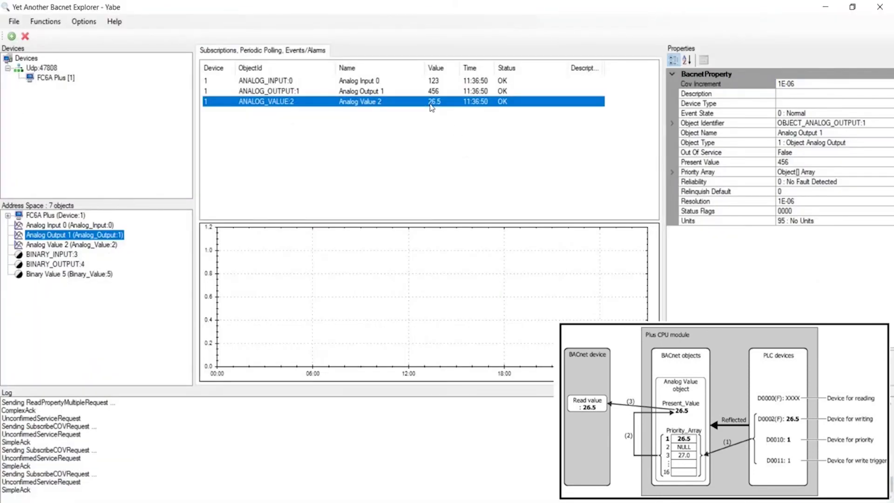
pyautogui.click(673, 172)
pyautogui.click(791, 189)
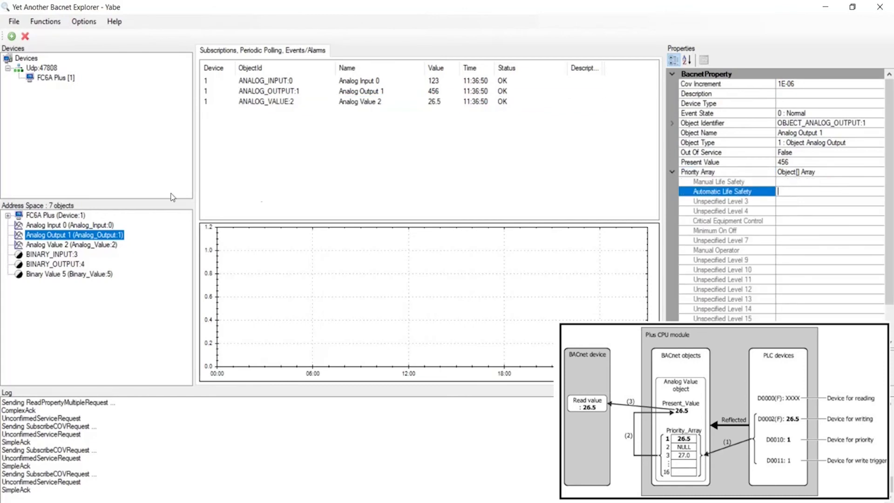
pyautogui.click(73, 248)
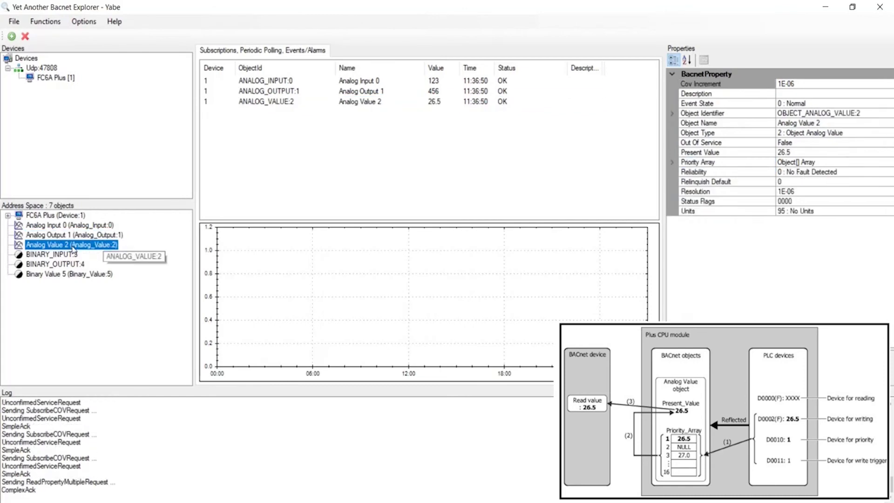
pyautogui.click(673, 163)
pyautogui.click(798, 173)
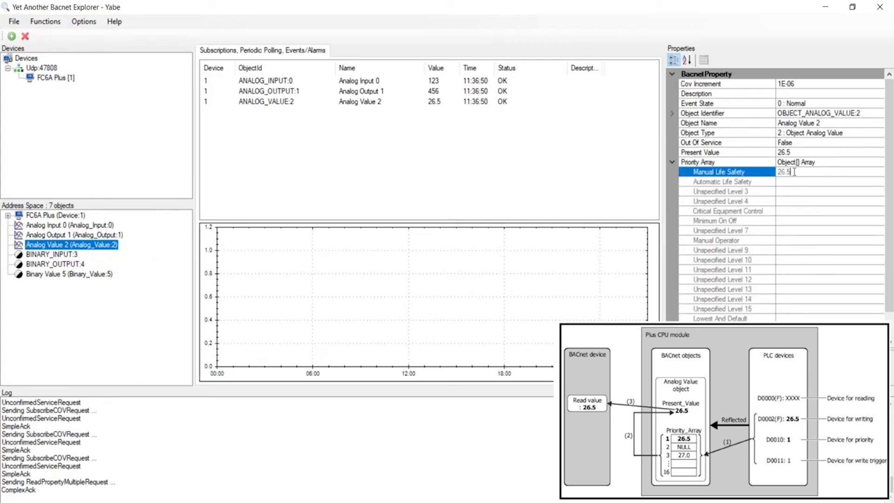
pyautogui.click(794, 172)
pyautogui.click(798, 182)
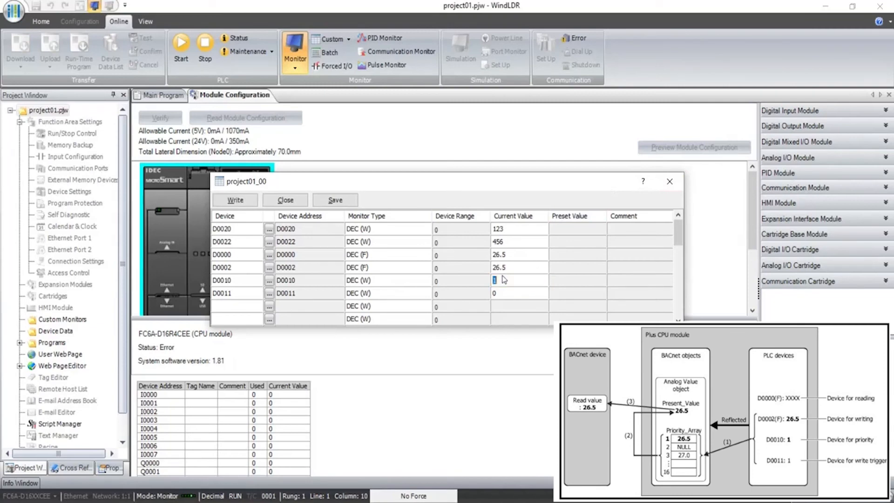
# - Switch to WindLDR and set the current values of D0010 to 2 and D0002 to 27.5
pyautogui.press('Return')
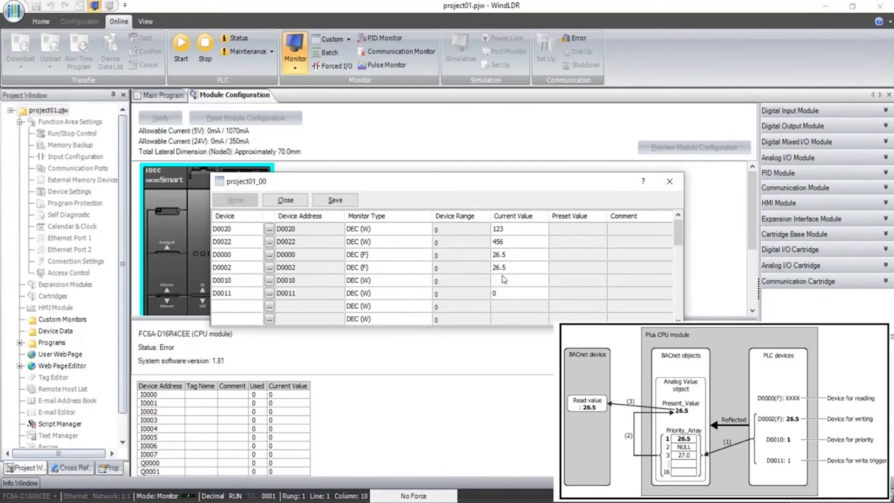
pyautogui.click(516, 270)
pyautogui.click(516, 272)
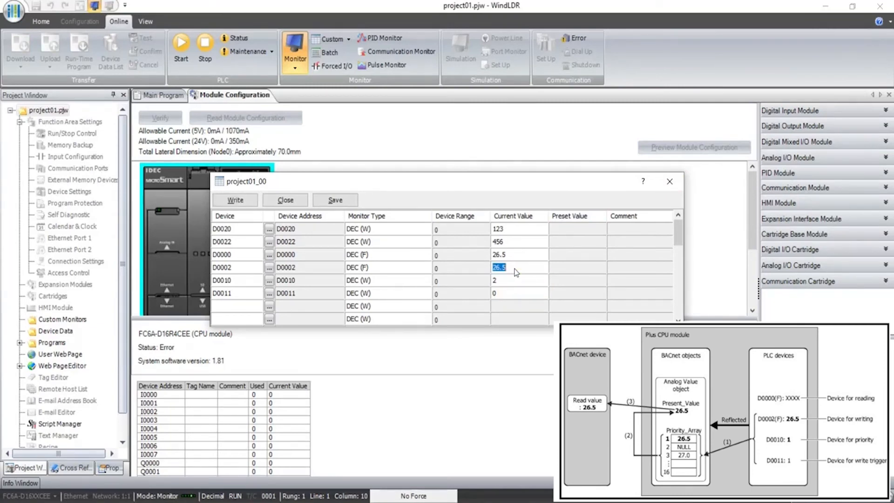
pyautogui.press('Left')
pyautogui.click(515, 268)
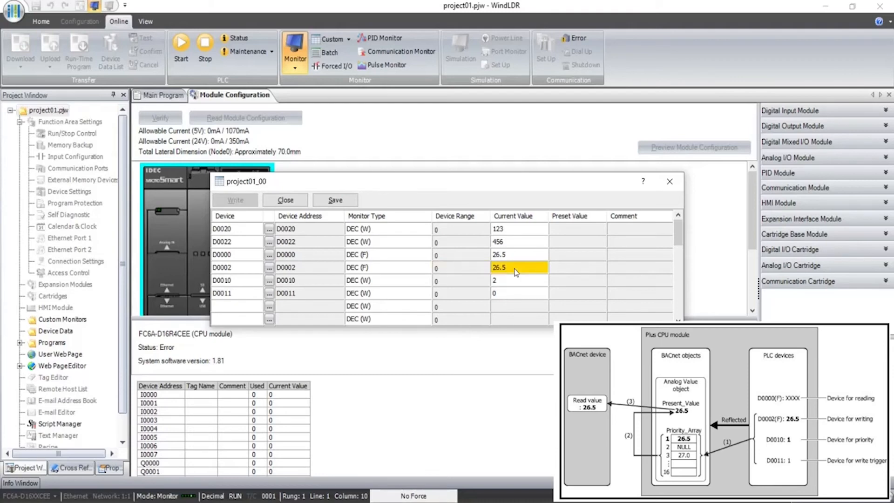
pyautogui.click(515, 269)
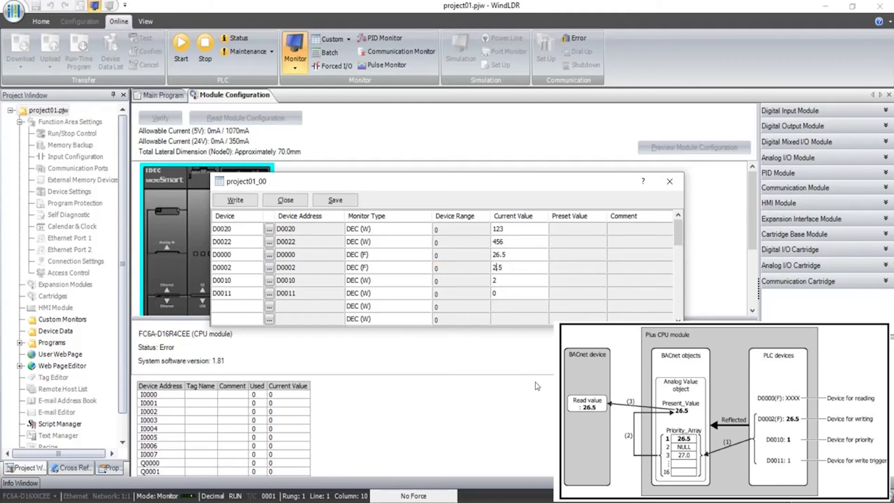
pyautogui.press('Return')
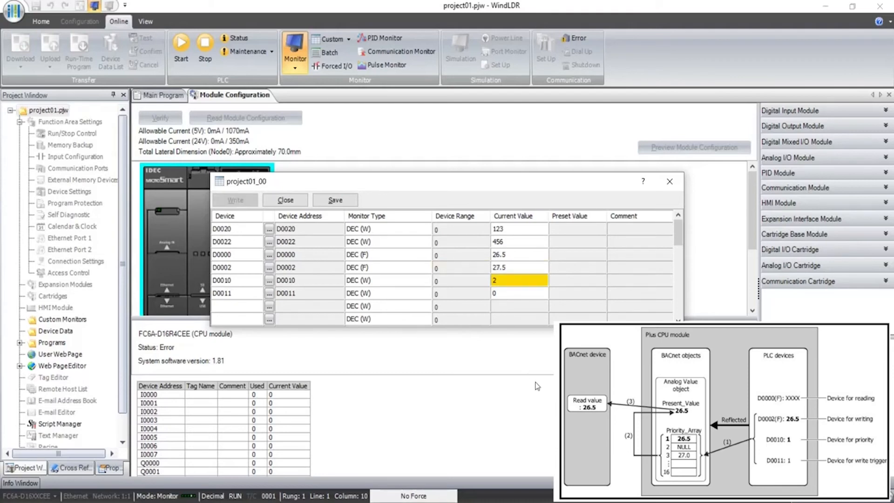
# - Trigger the write of the new value and priority by setting D0011 to 1
pyautogui.press('Down')
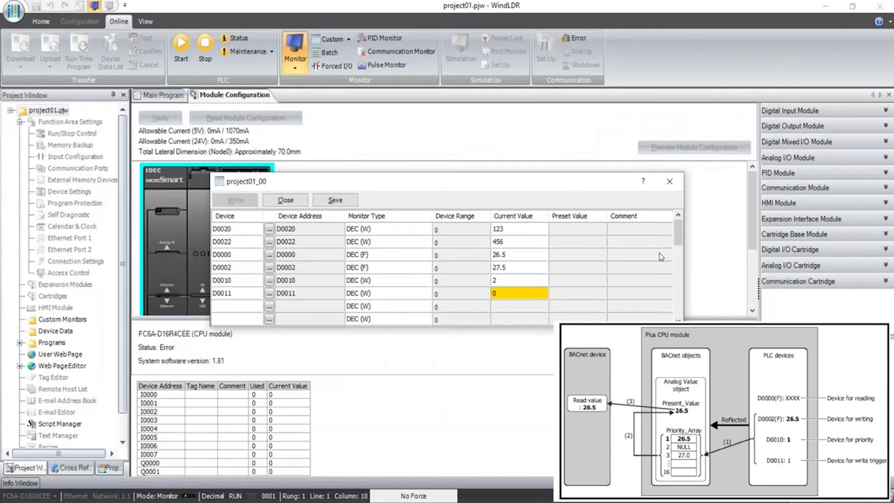
pyautogui.doubleClick(498, 295)
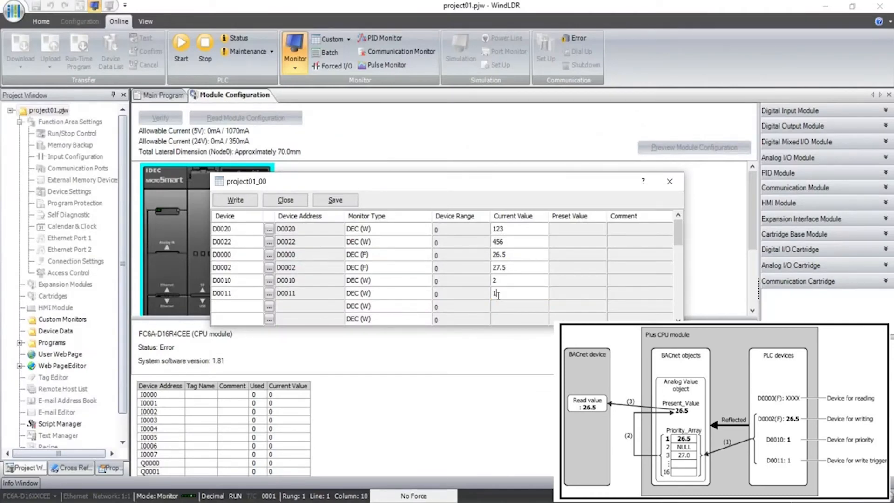
pyautogui.press('Return')
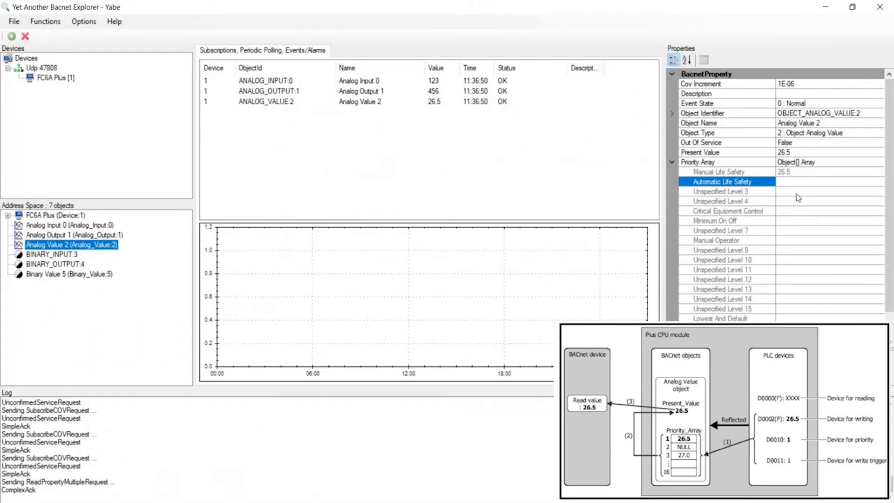
# - Switch to Yabe, reload the properties of Analog Value 2, and compare the Automatic and Manual Life Safety entries in its Priority Array
pyautogui.click(796, 193)
pyautogui.click(64, 248)
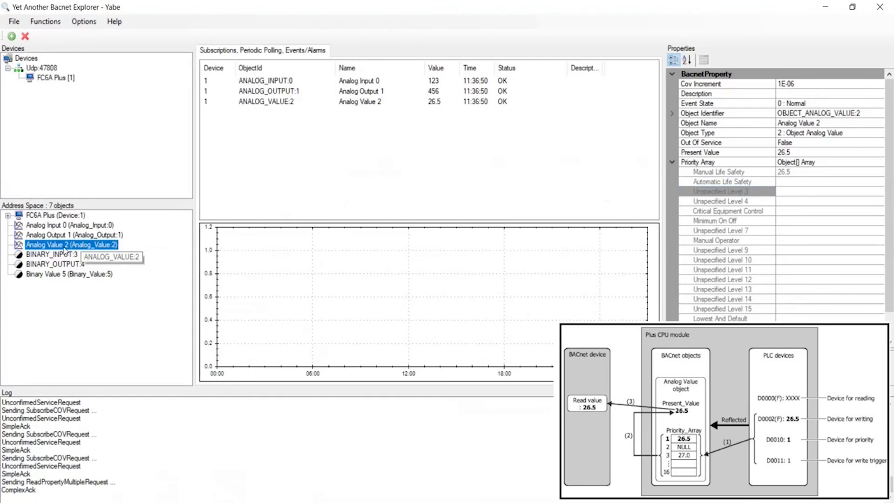
pyautogui.click(65, 237)
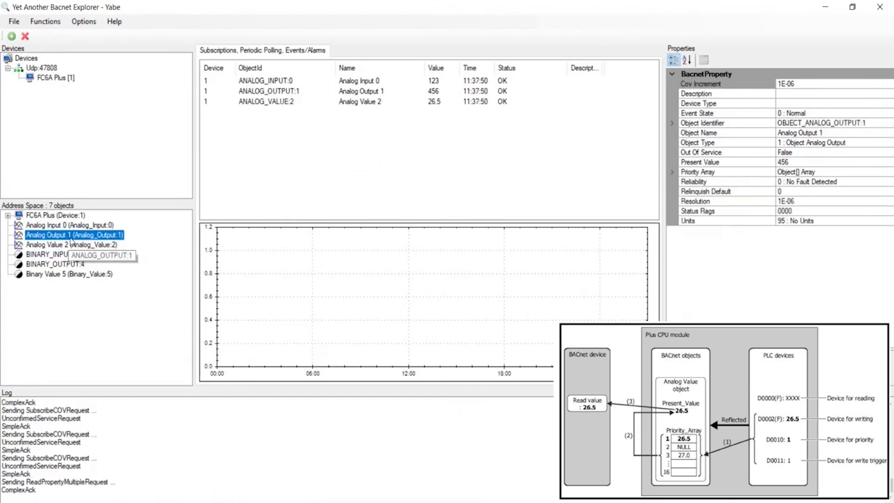
pyautogui.click(64, 244)
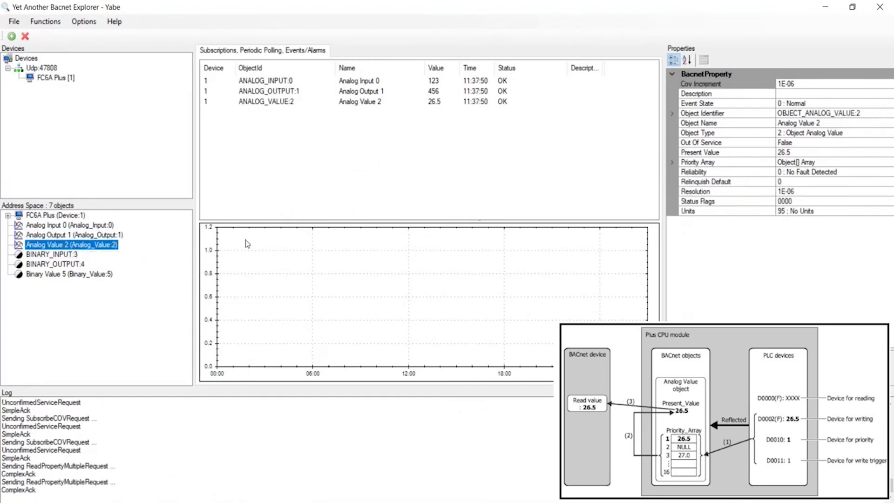
pyautogui.click(673, 163)
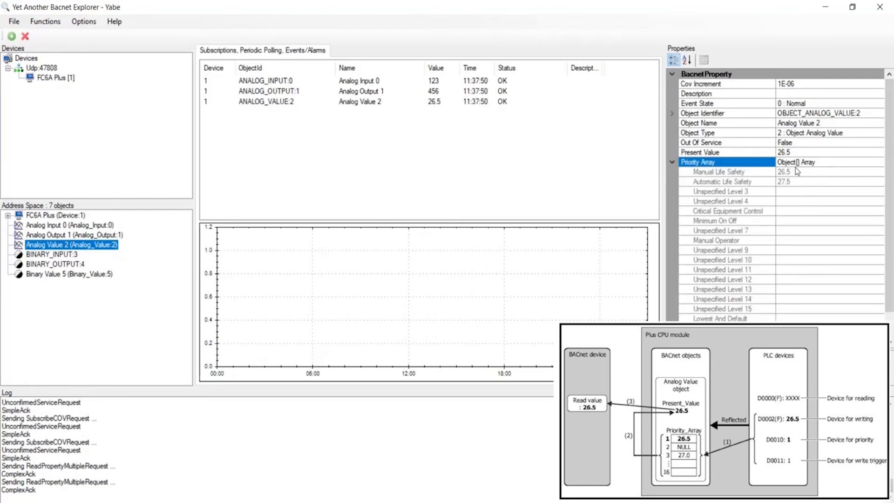
pyautogui.click(802, 182)
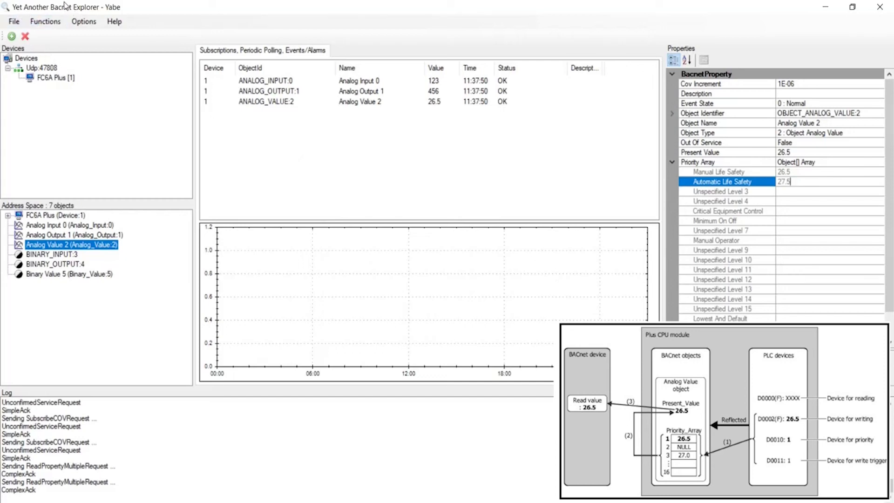
pyautogui.click(52, 246)
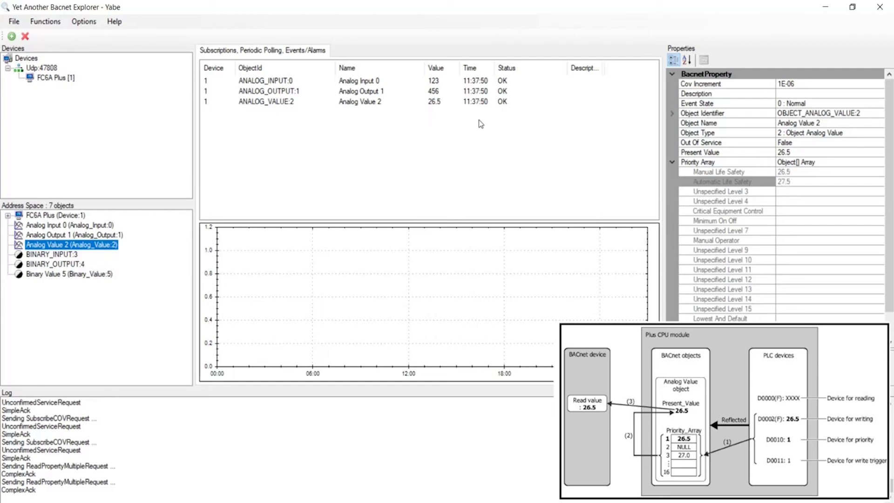
pyautogui.click(796, 172)
pyautogui.moveTo(796, 171); pyautogui.dragTo(777, 172)
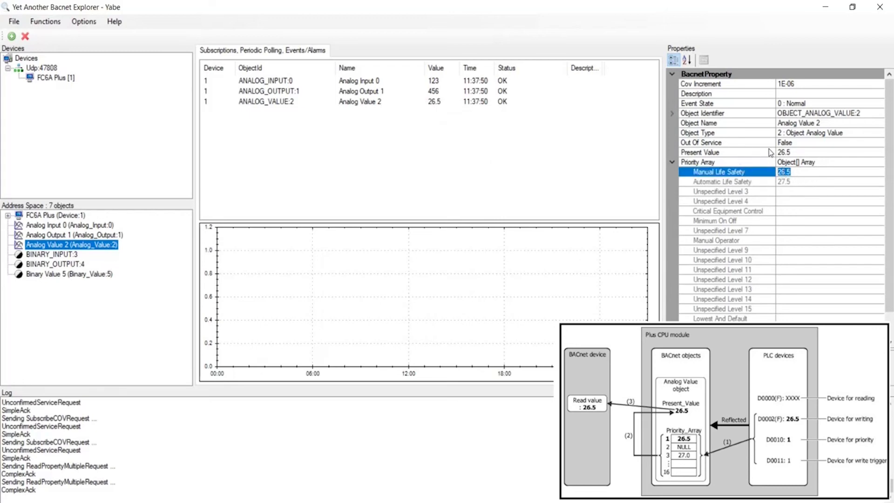
# - Switch to WindLDR and set the current values of D0010 to 1 and D0002 to 30.5
pyautogui.hotkey('alt', 'Tab')
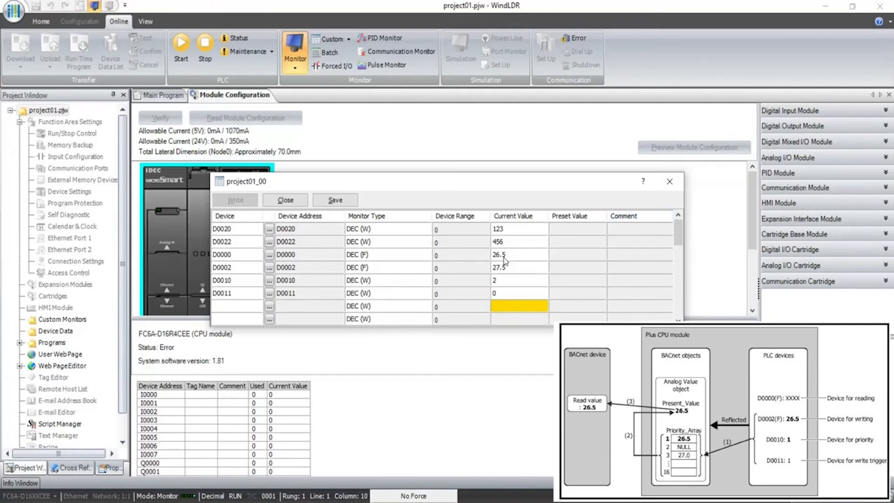
pyautogui.click(511, 269)
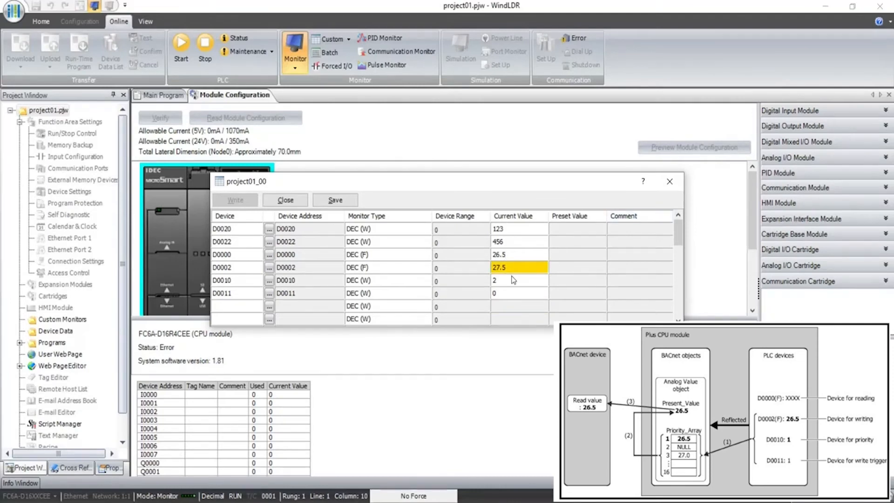
pyautogui.click(508, 281)
pyautogui.click(508, 280)
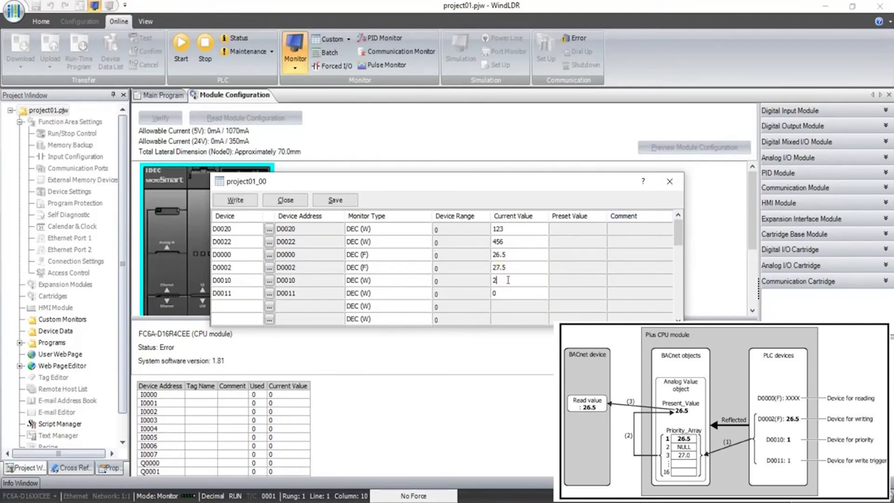
pyautogui.click(509, 270)
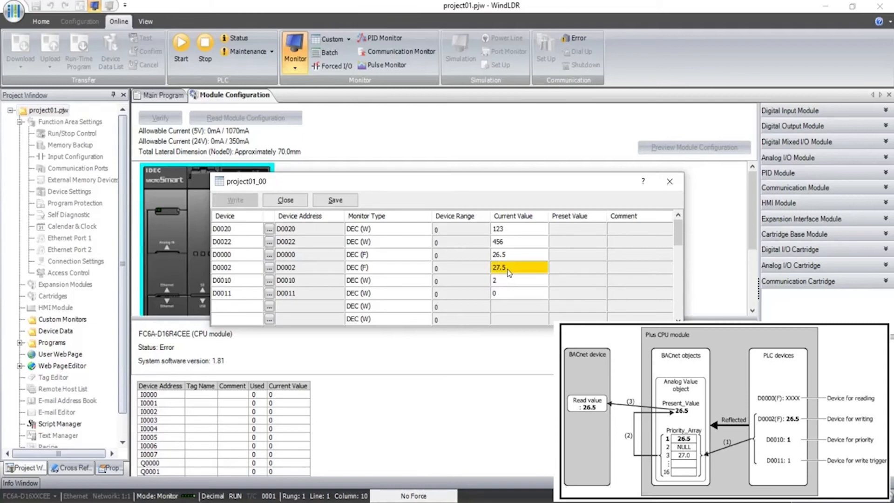
pyautogui.click(504, 269)
pyautogui.doubleClick(500, 268)
pyautogui.click(503, 267)
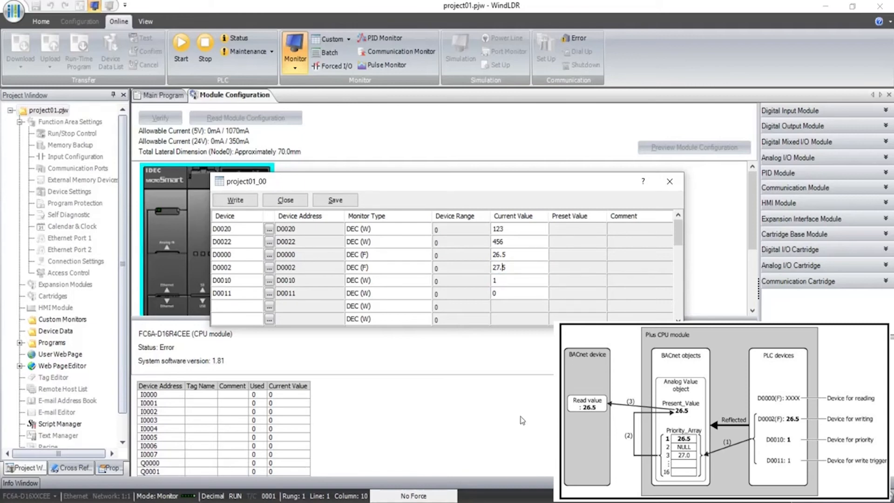
pyautogui.press('BackSpace')
pyautogui.press('BackSpace')
pyautogui.write('30')
pyautogui.press('Return')
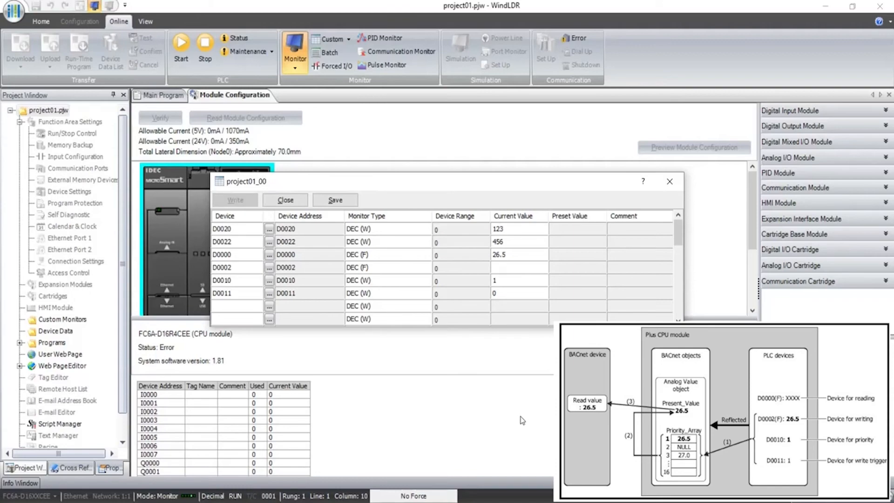
# - Trigger the priority 1 write by setting D0011 to 1
pyautogui.press('Down')
pyautogui.write('1')
pyautogui.press('Return')
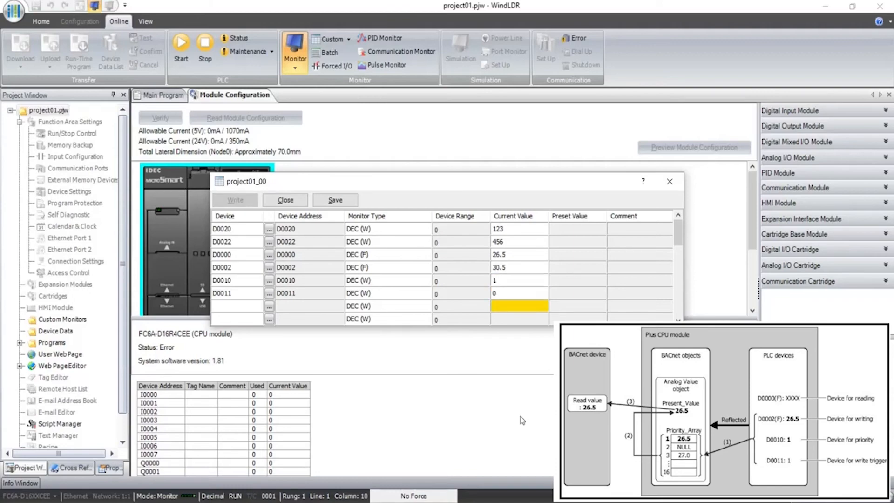
# - Switch to Yabe, reload the properties of Analog Value 2, and inspect its Present Value and Priority Array entries
pyautogui.hotkey('alt', 'Tab')
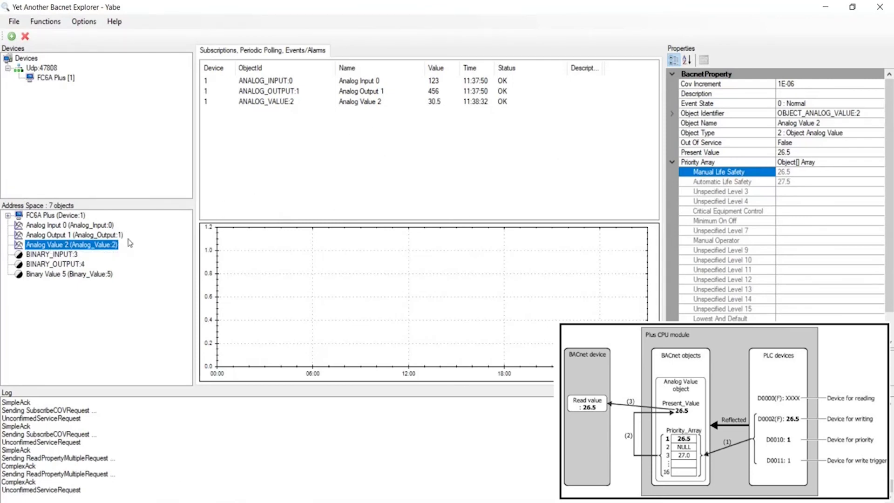
pyautogui.click(51, 245)
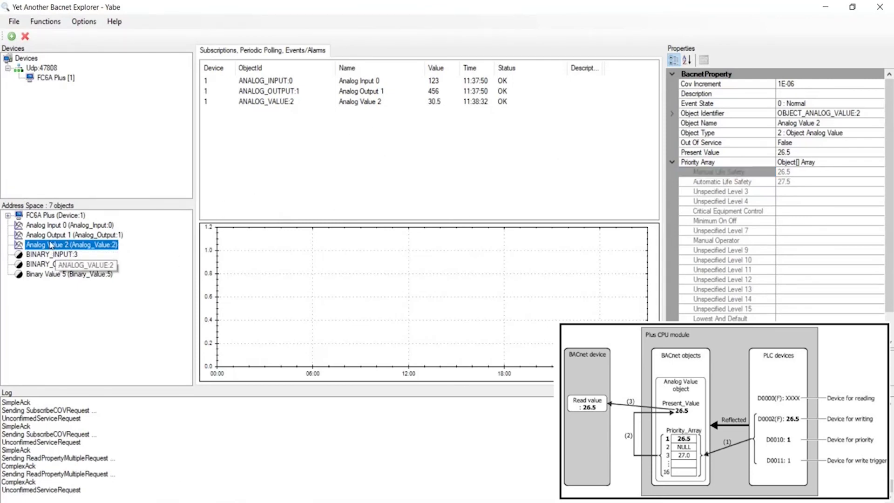
pyautogui.click(51, 235)
pyautogui.click(51, 245)
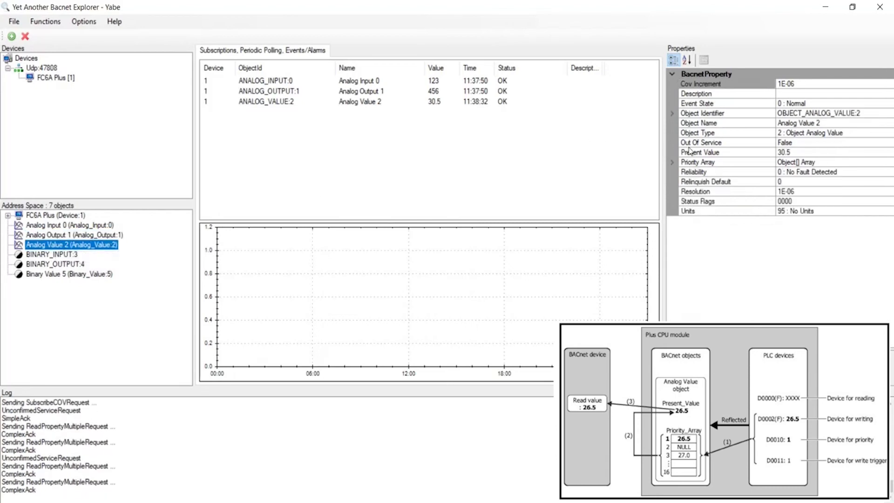
pyautogui.click(672, 162)
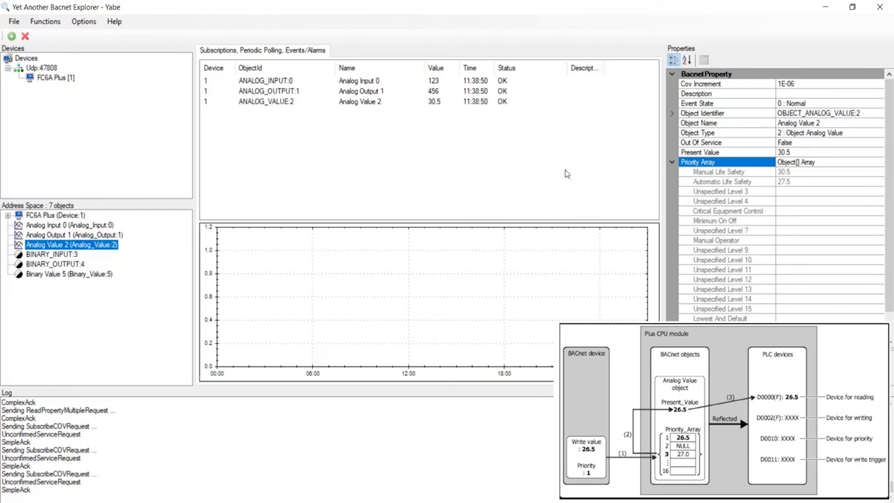
pyautogui.click(673, 161)
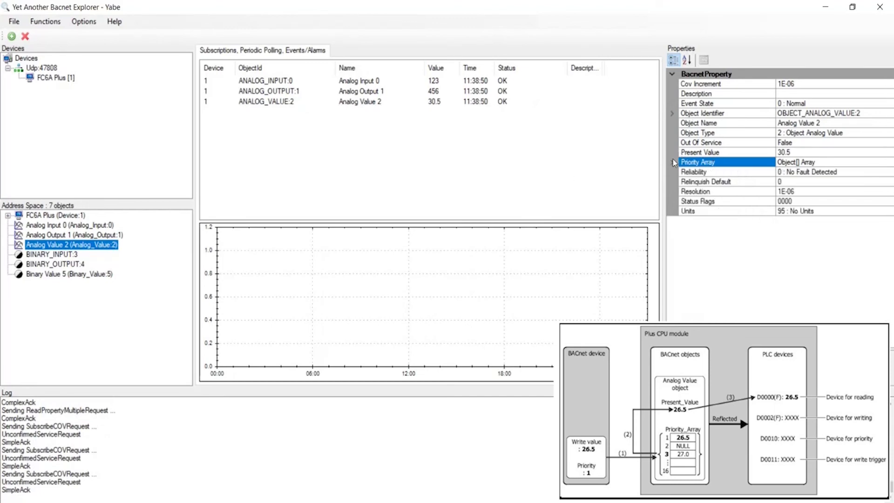
pyautogui.click(672, 162)
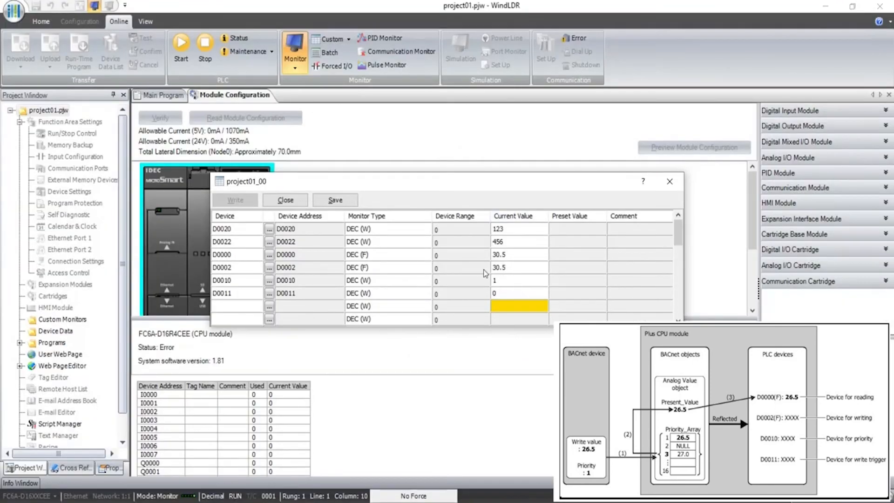
# - Switch to WindLDR and review the monitored current values of D0002, D0010 and D0011
pyautogui.click(512, 268)
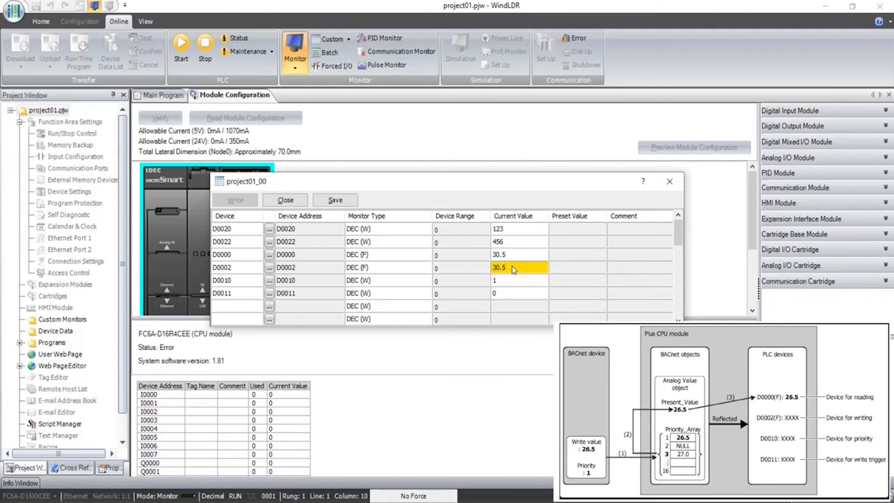
pyautogui.click(501, 282)
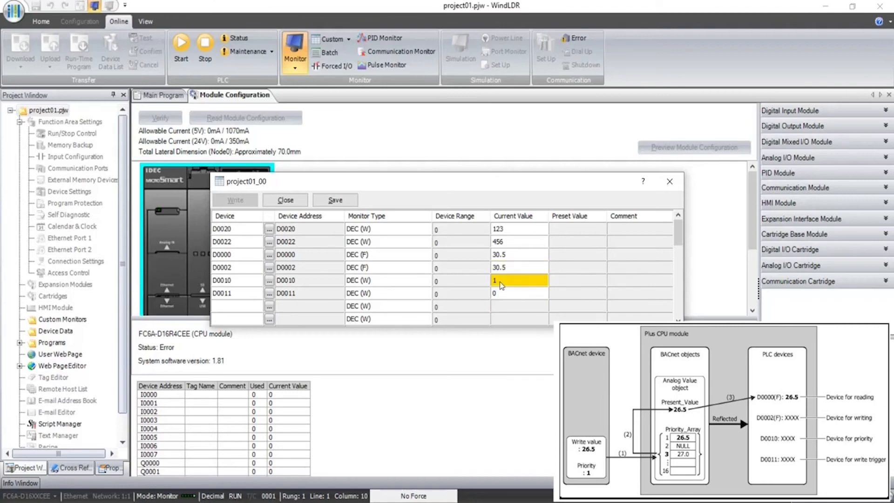
pyautogui.click(501, 296)
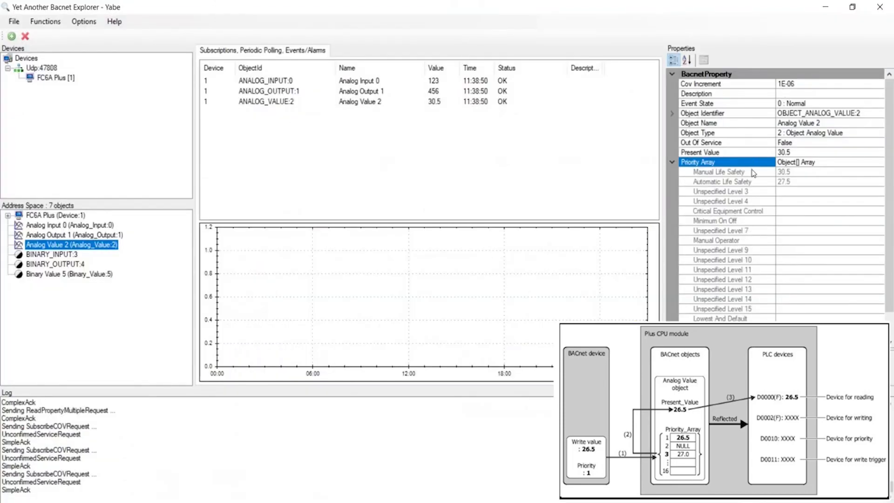
# - Switch to Yabe, collapse Analog Value 2's Priority Array, and remove all three analog object subscriptions
pyautogui.click(672, 163)
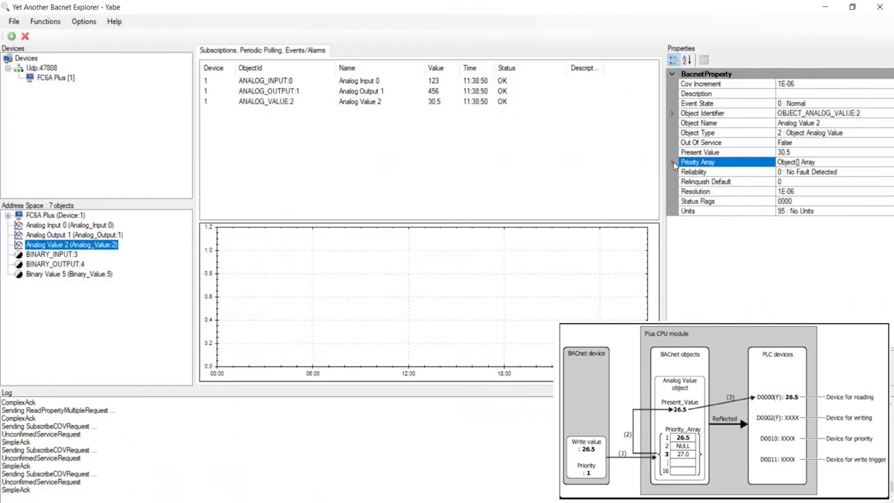
pyautogui.click(672, 163)
pyautogui.click(672, 163)
pyautogui.moveTo(342, 137); pyautogui.dragTo(268, 84)
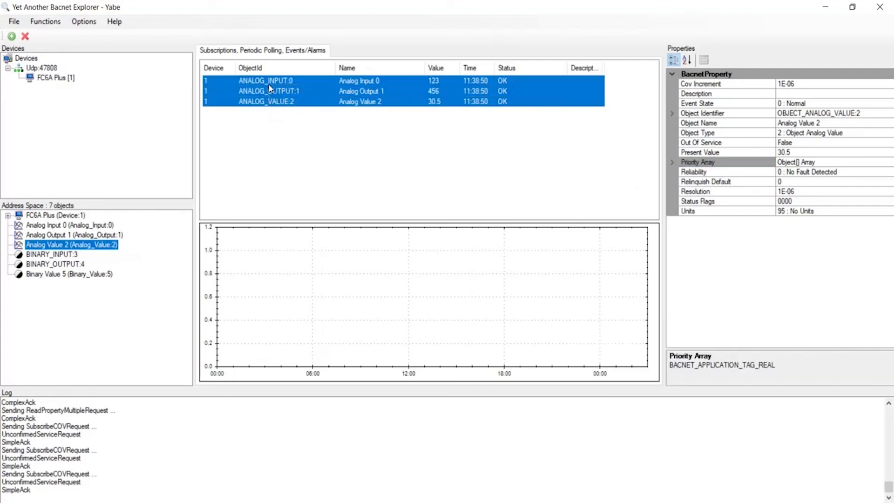
pyautogui.press('Delete')
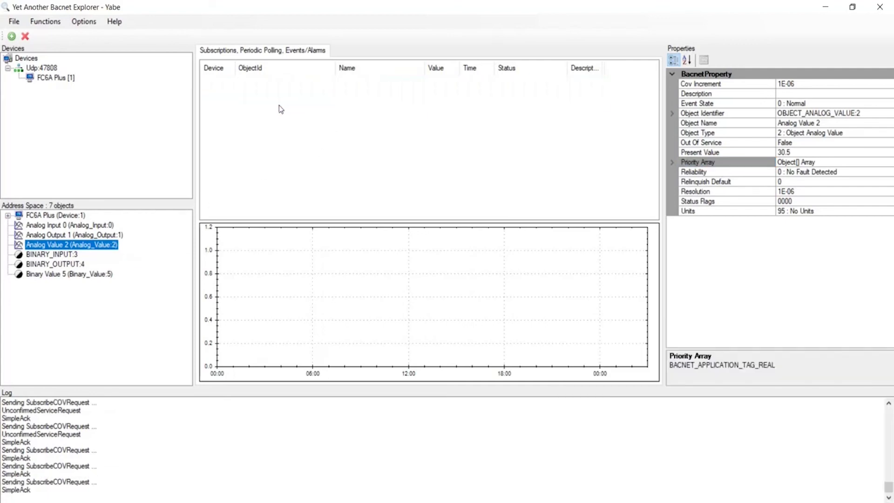
# - Subscribe to Binary Input 3, Binary Output 4 and Binary Value 5 together
pyautogui.click(38, 255)
pyautogui.keyDown('ctrl'); pyautogui.click(35, 265); pyautogui.keyUp('ctrl')
pyautogui.keyDown('ctrl'); pyautogui.click(37, 275); pyautogui.keyUp('ctrl')
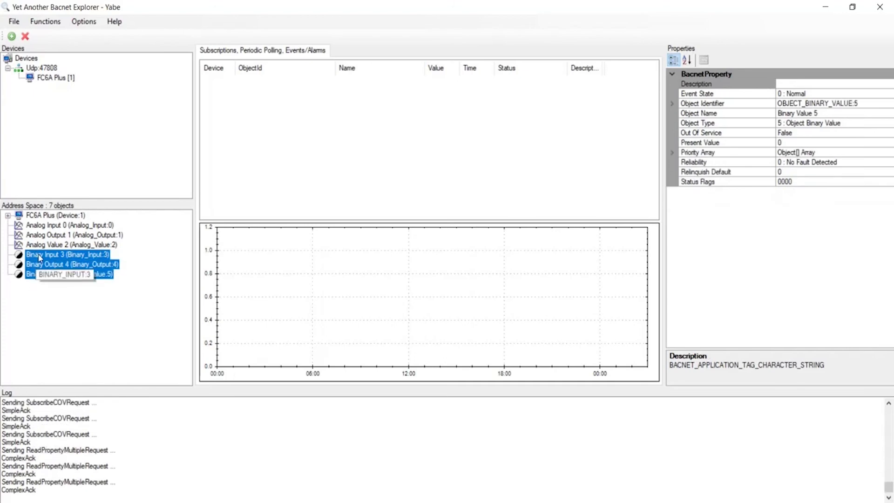
pyautogui.moveTo(40, 258); pyautogui.dragTo(319, 151)
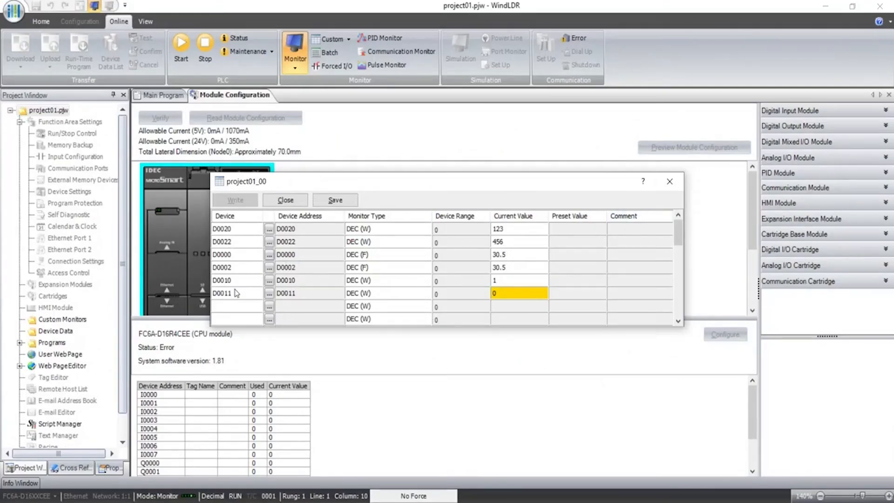
# - Switch to WindLDR and delete every device row from the project01_00 custom monitor list, starting with D0020
pyautogui.click(237, 293)
pyautogui.click(236, 228)
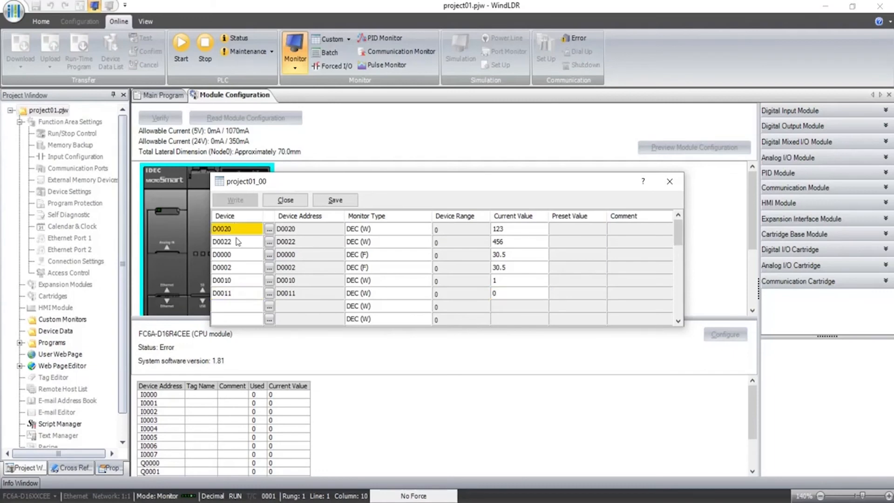
pyautogui.press('Delete')
pyautogui.press('Delete')
pyautogui.press('Delete')
pyautogui.press('Delete')
pyautogui.press('Up')
pyautogui.press('Up')
pyautogui.press('Up')
pyautogui.press('Up')
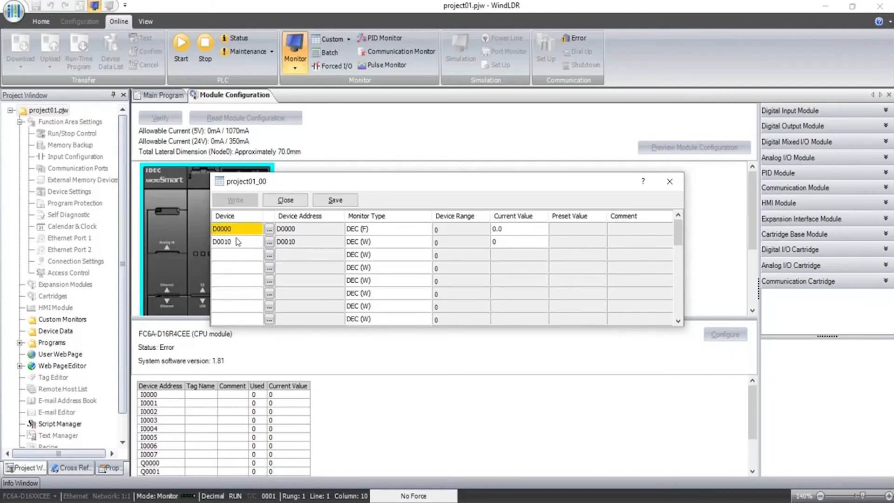
pyautogui.press('Delete')
pyautogui.press('Delete')
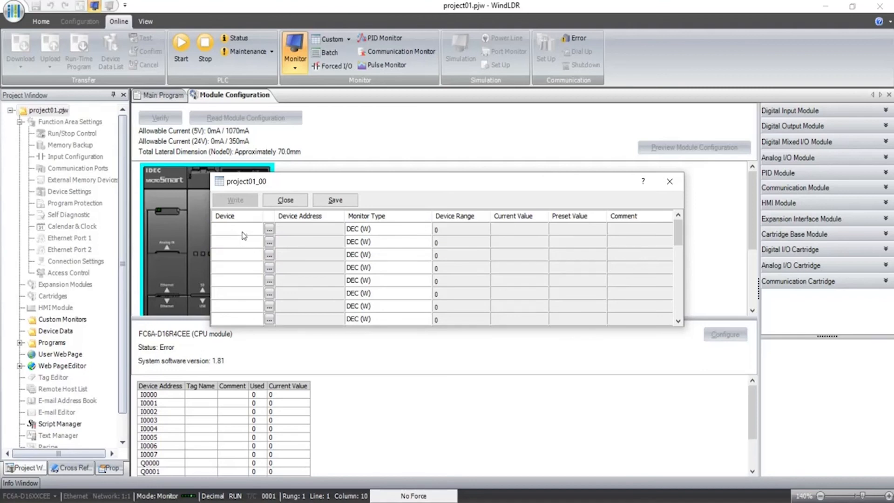
# - Add devices M0000 and M0001 to the first two rows of the custom monitor
pyautogui.write('m')
pyautogui.press('Return')
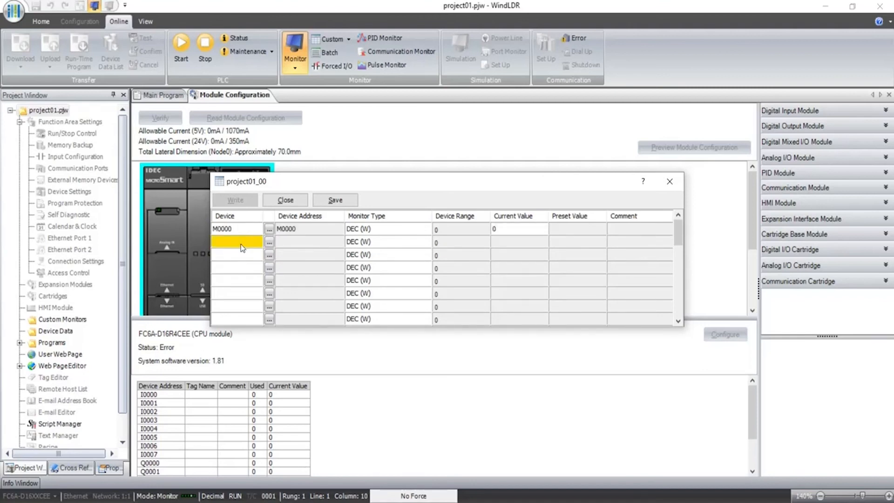
pyautogui.write('m1')
pyautogui.press('Return')
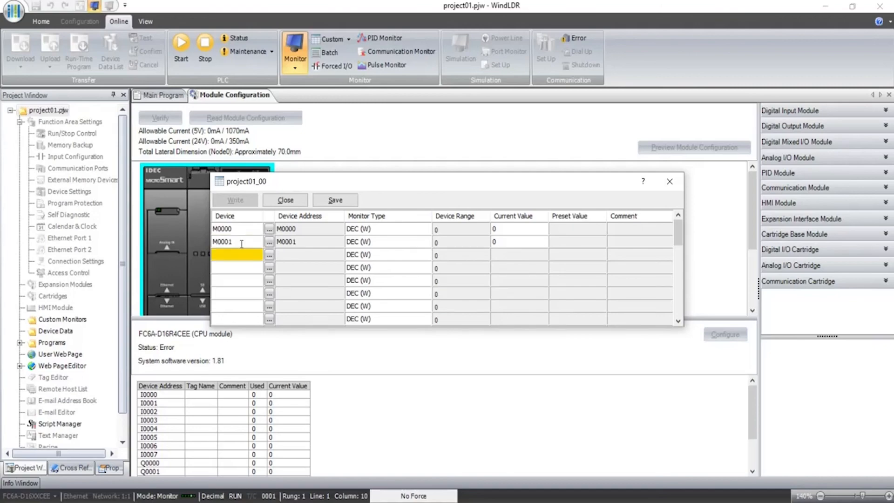
# - Check the binary subscriptions in Yabe, then return to WindLDR and set M0000's current value to 1
pyautogui.hotkey('alt', 'Tab')
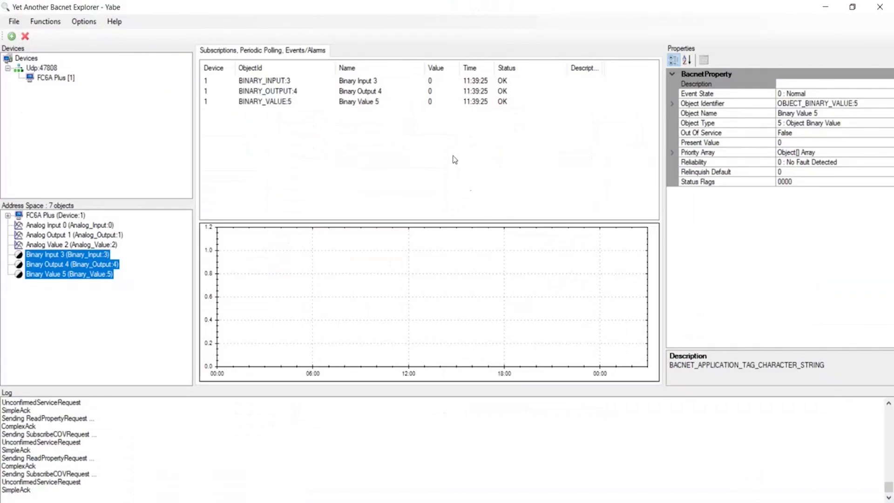
pyautogui.hotkey('alt', 'Tab')
pyautogui.click(519, 228)
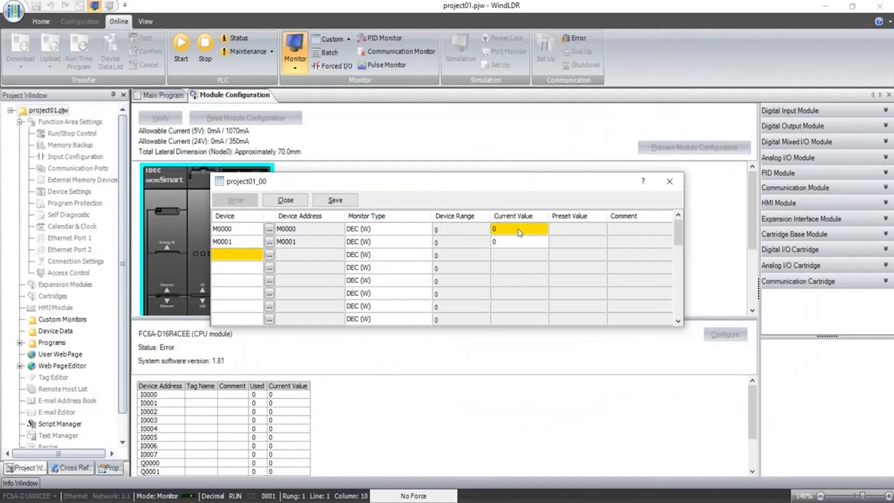
pyautogui.click(518, 228)
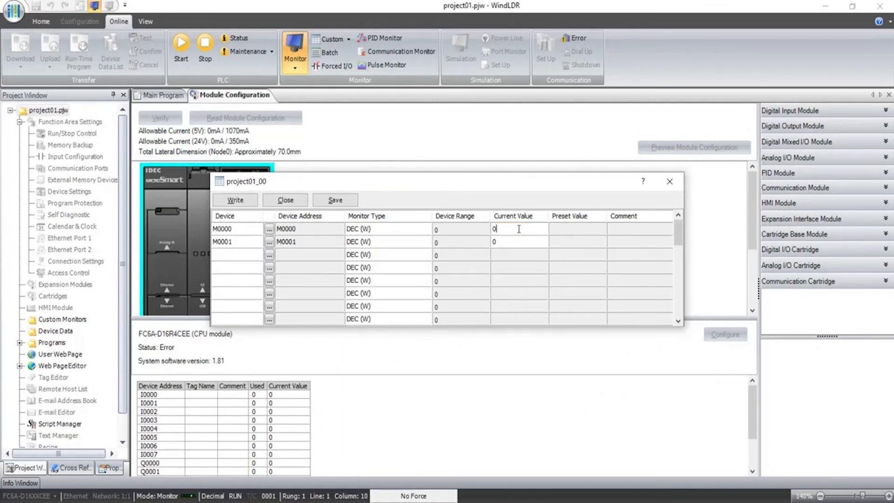
pyautogui.write('1')
pyautogui.press('Return')
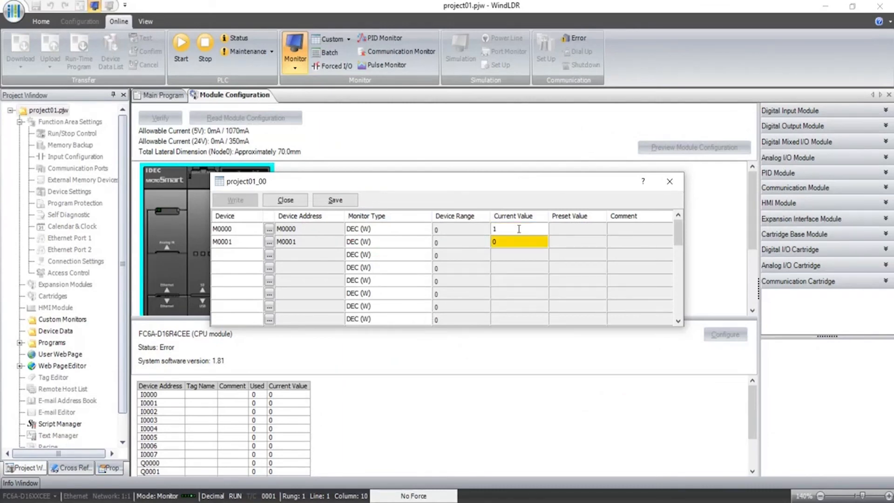
# - Set the monitor type of M0000 and M0001 to BIN (B), and open M0000's current value for editing
pyautogui.click(426, 230)
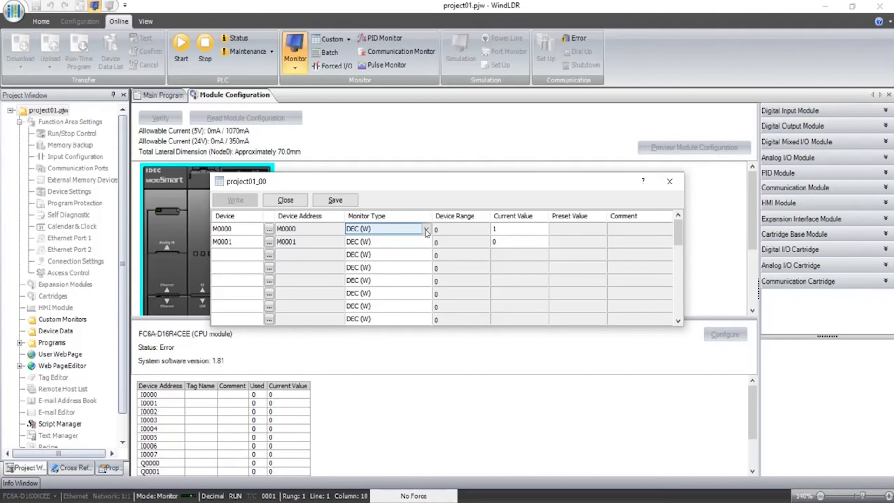
pyautogui.click(426, 230)
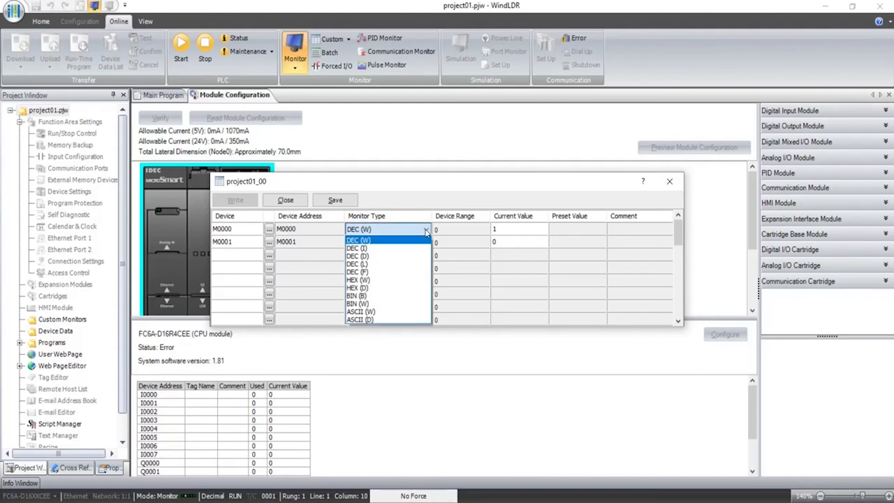
pyautogui.click(415, 295)
pyautogui.click(424, 246)
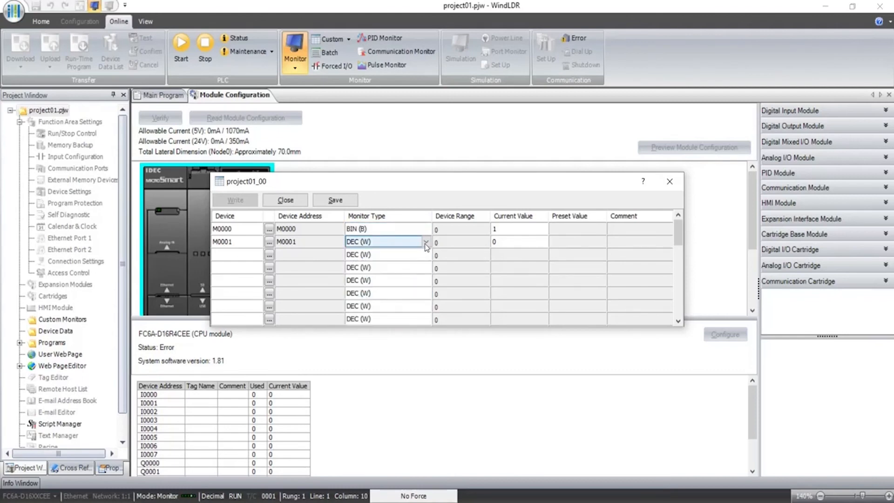
pyautogui.click(425, 242)
pyautogui.click(400, 308)
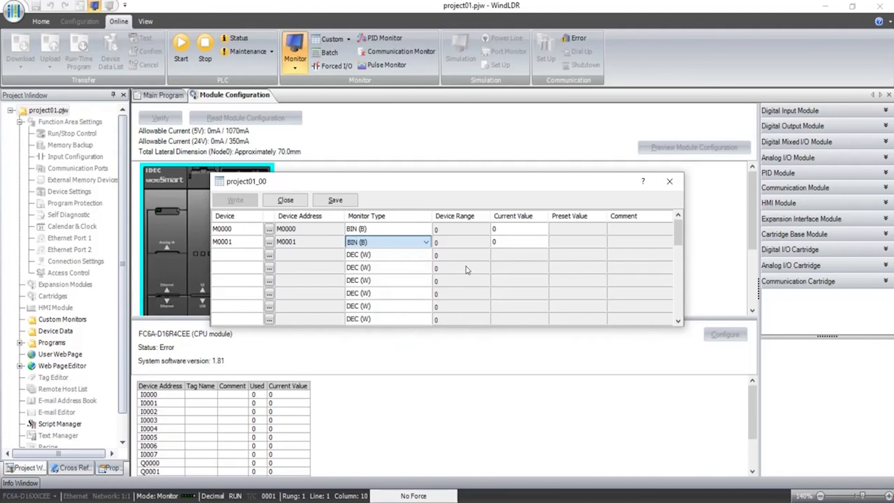
pyautogui.doubleClick(502, 231)
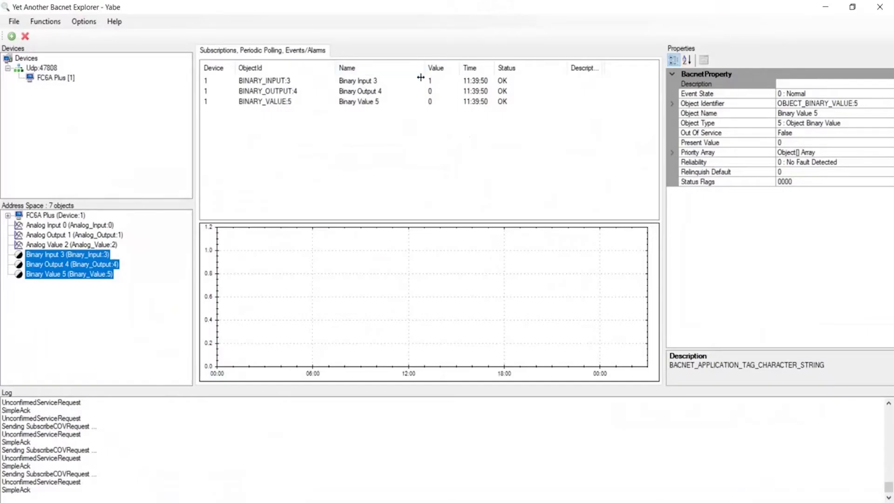
# - Try to write 1 to the Present Value property in Yabe while all three binary objects are selected
pyautogui.click(373, 81)
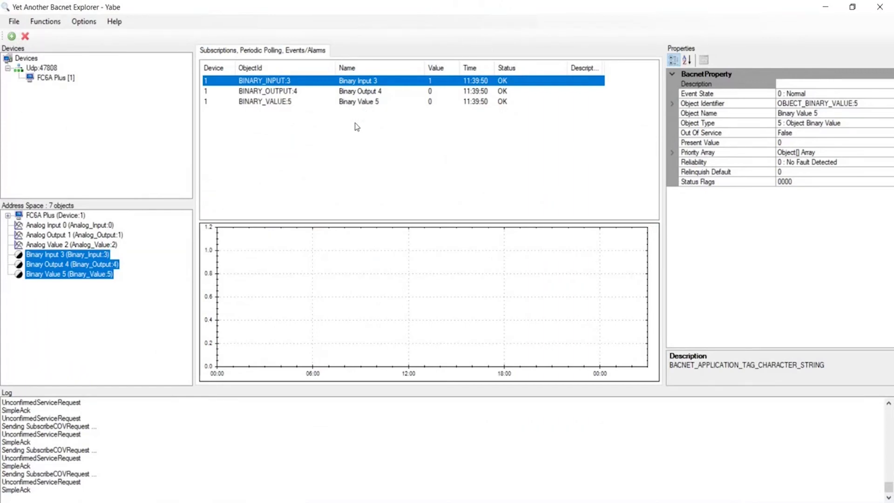
pyautogui.click(368, 91)
pyautogui.click(797, 142)
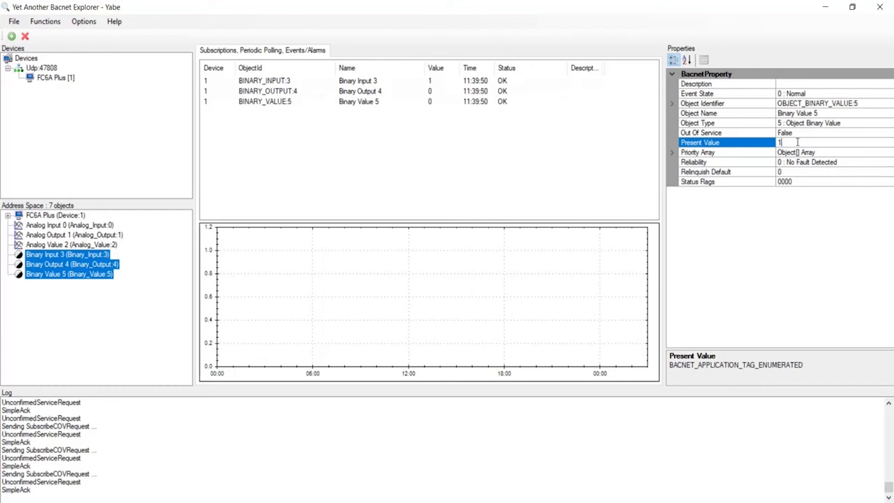
pyautogui.write('1')
pyautogui.press('Return')
pyautogui.click(492, 299)
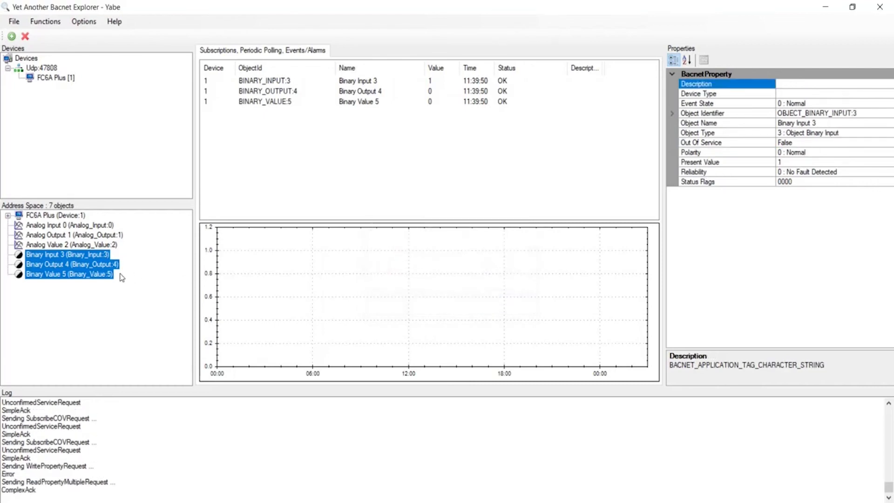
# - Select only Binary Output 4 in the address space and set its Present Value to 1
pyautogui.click(87, 265)
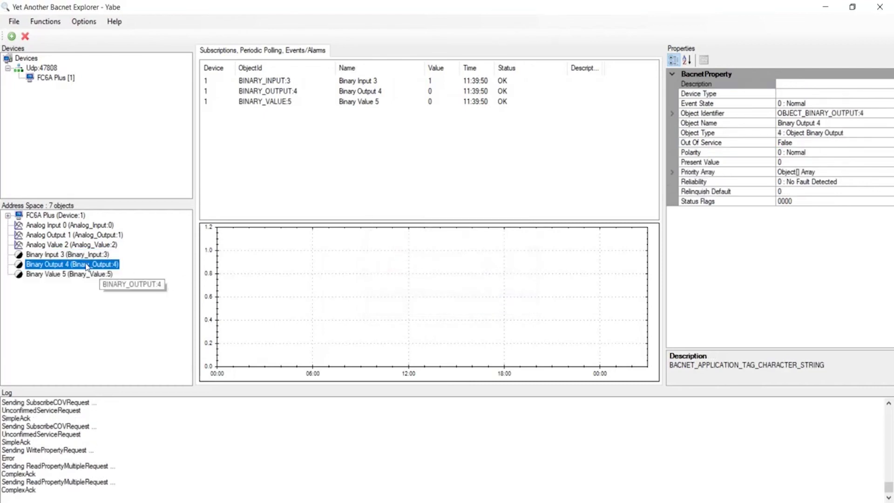
pyautogui.click(797, 155)
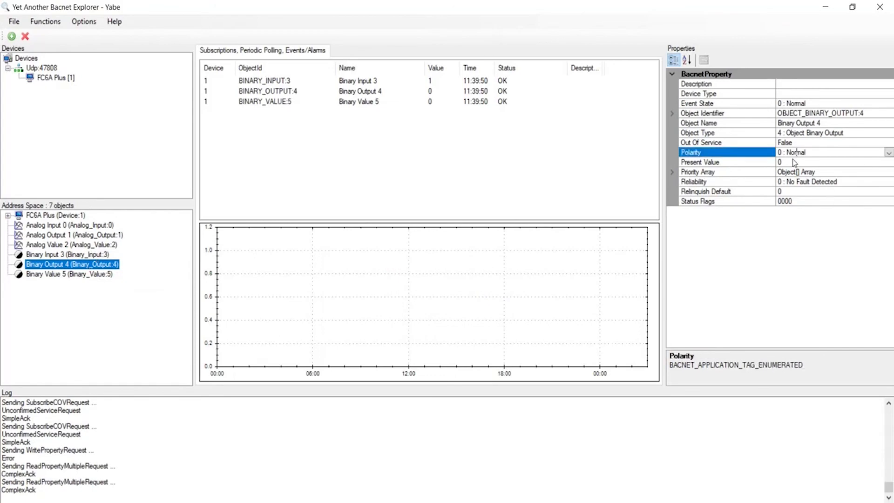
pyautogui.click(794, 160)
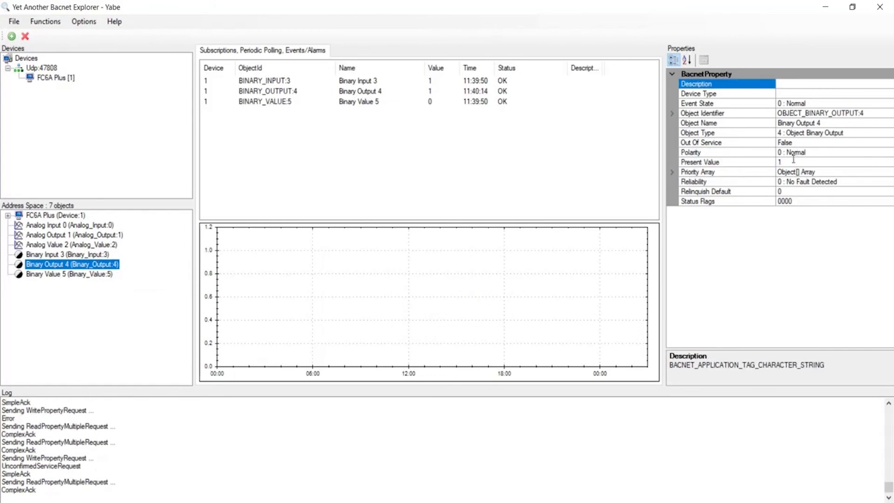
# - Switch to WindLDR and replace M0001 with M0002 in the custom monitor's second row to check its current value
pyautogui.hotkey('alt', 'Tab')
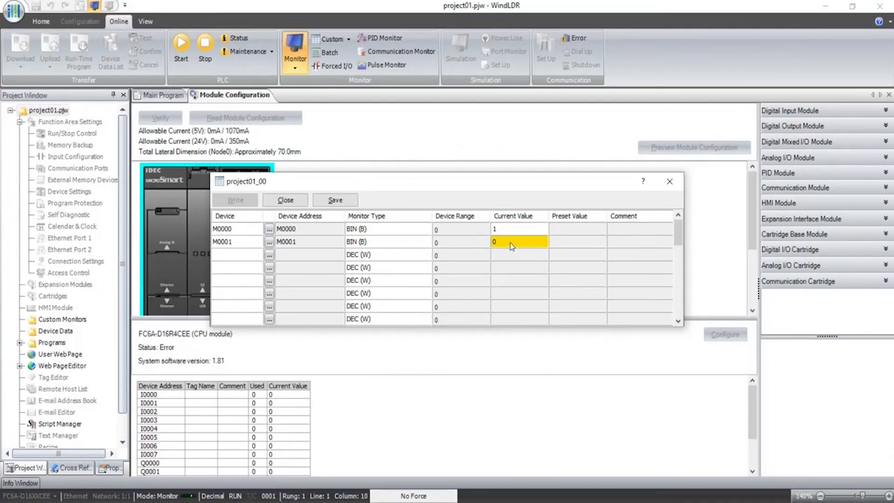
pyautogui.click(239, 240)
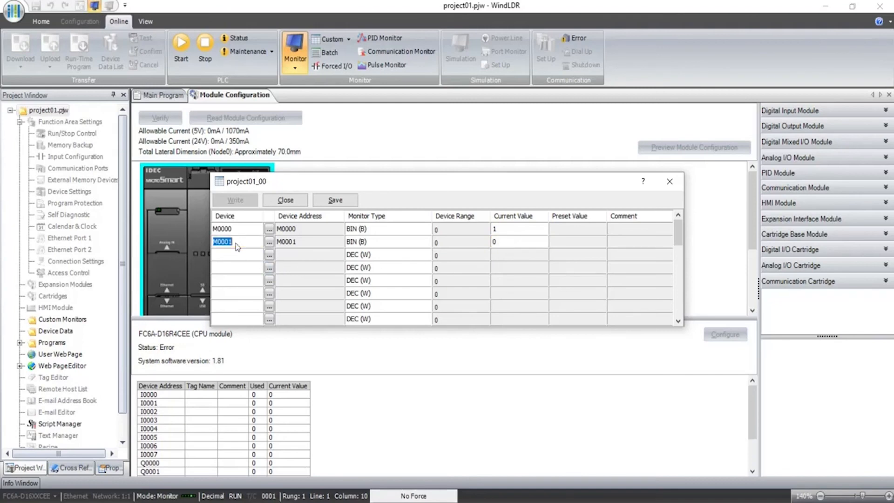
pyautogui.write('M0002')
pyautogui.press('Return')
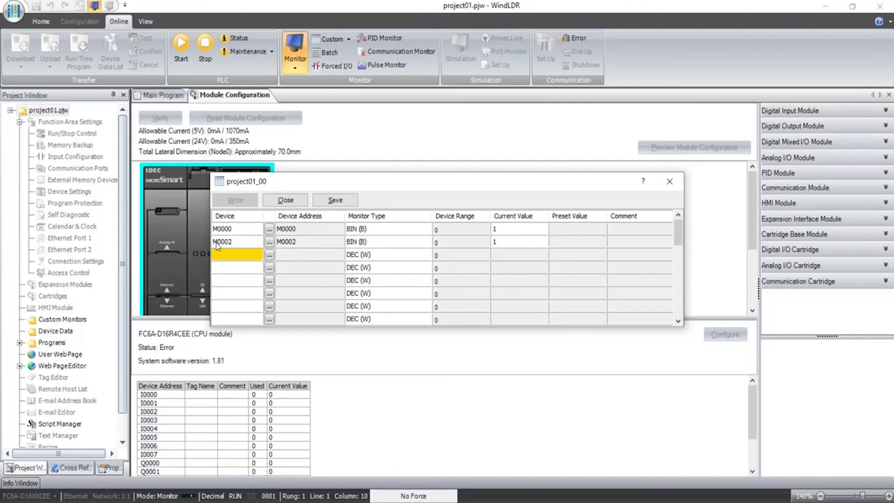
pyautogui.click(506, 243)
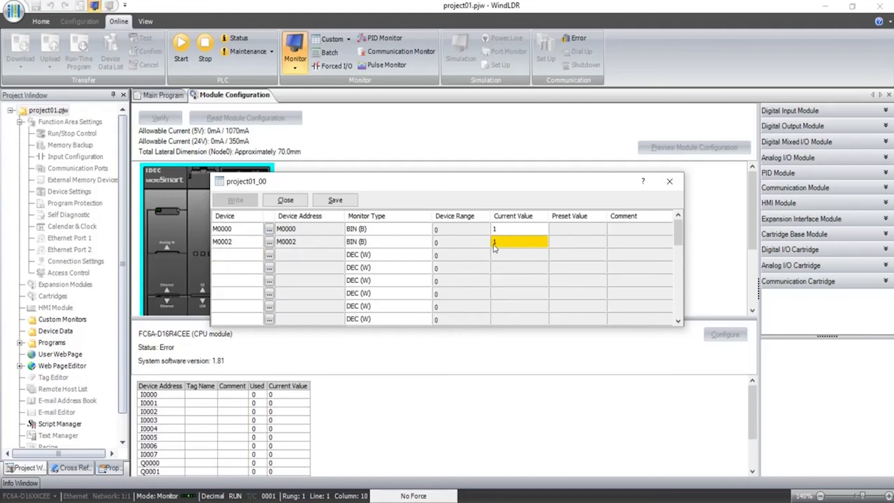
# - Close the custom monitor and open the BACnet/IP settings of Ethernet Port 1
pyautogui.click(668, 185)
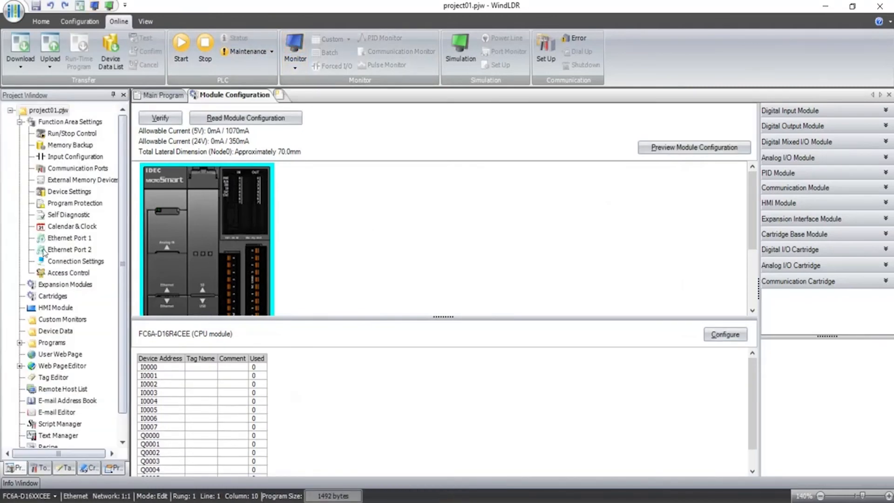
pyautogui.click(67, 239)
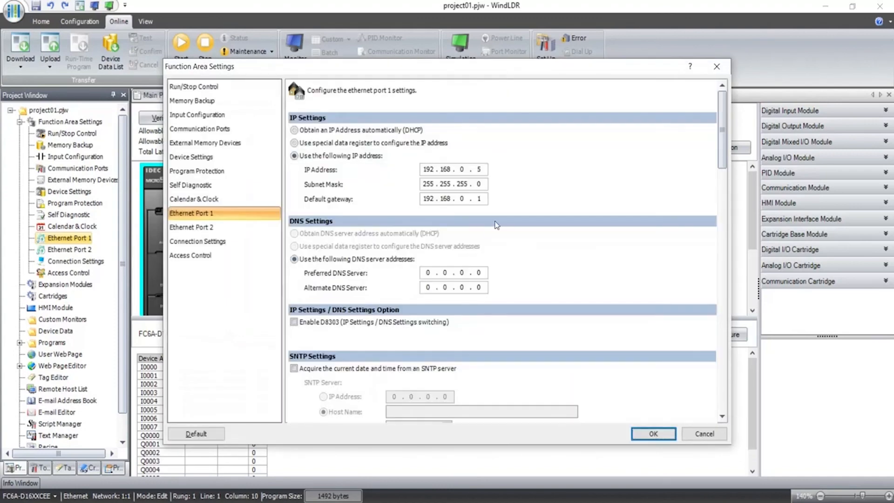
pyautogui.scroll(-3, 526, 249)
pyautogui.scroll(-1, 524, 247)
pyautogui.moveTo(722, 184); pyautogui.dragTo(719, 377)
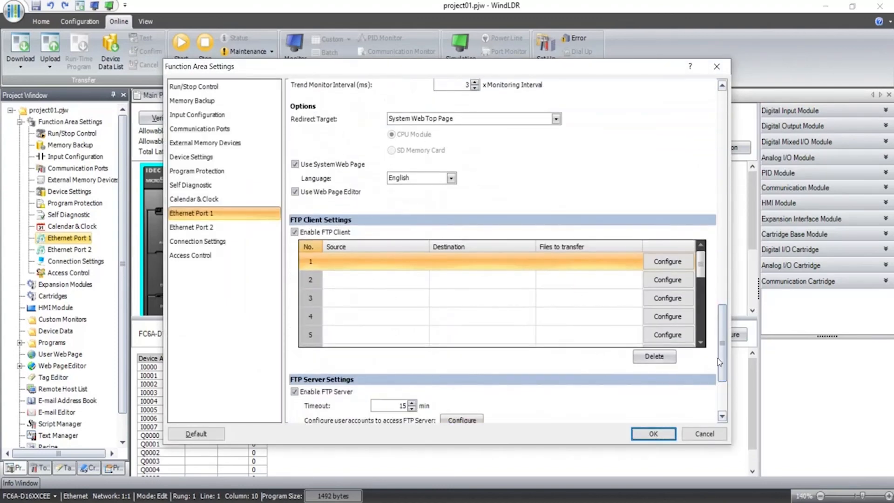
pyautogui.moveTo(719, 321); pyautogui.dragTo(722, 409)
pyautogui.click(435, 353)
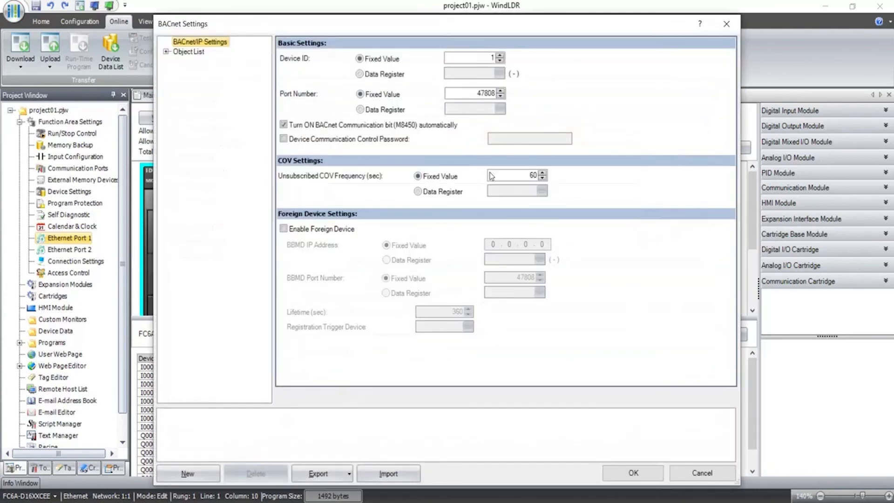
# - Examine the devices linked to Binary Value 5's Present_Value for reading, writing, priority and trigger, then close the settings
pyautogui.click(175, 120)
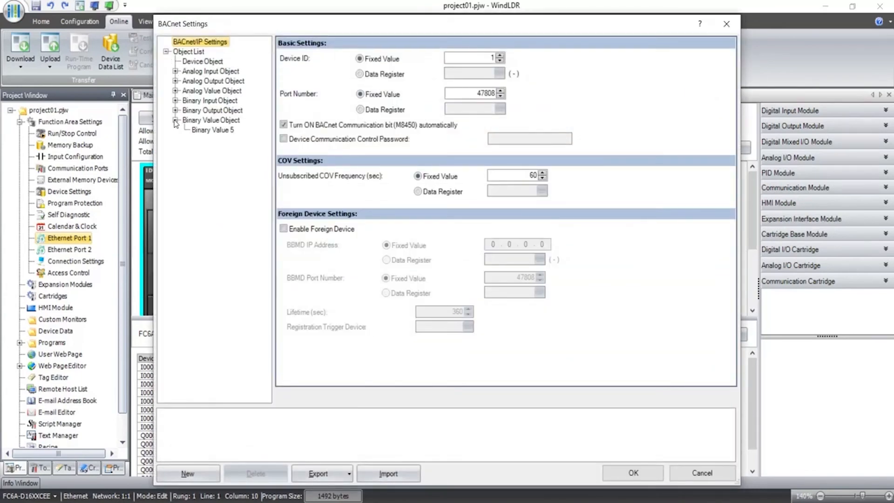
pyautogui.click(198, 132)
pyautogui.click(486, 98)
pyautogui.click(506, 99)
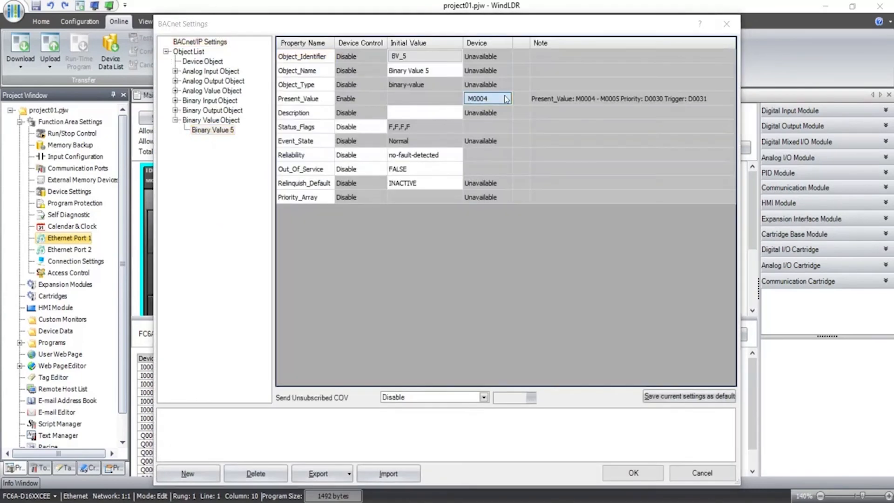
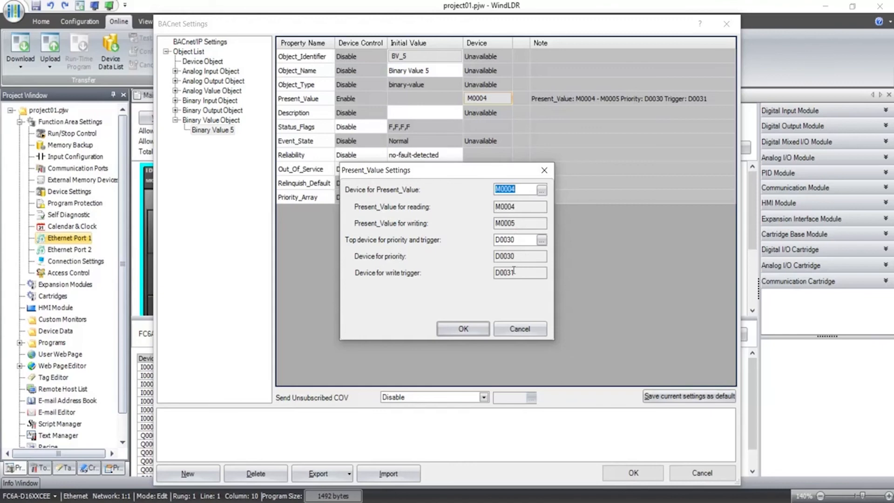
pyautogui.click(469, 332)
pyautogui.click(726, 24)
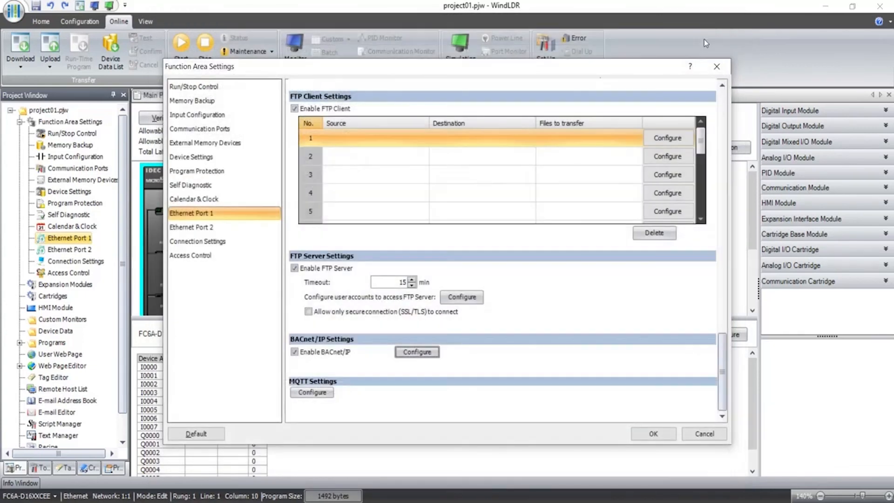
pyautogui.click(717, 66)
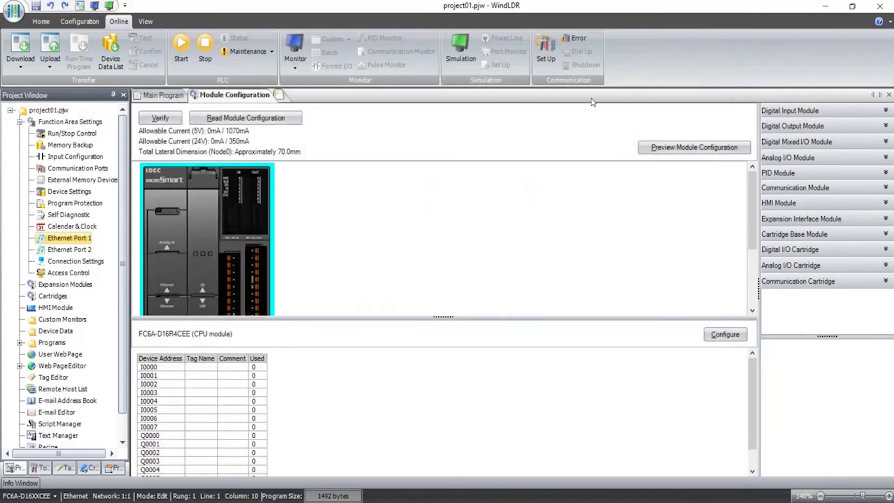
# - Start monitoring the PLC at 192.168.0.6 and open a new custom monitor
pyautogui.click(297, 40)
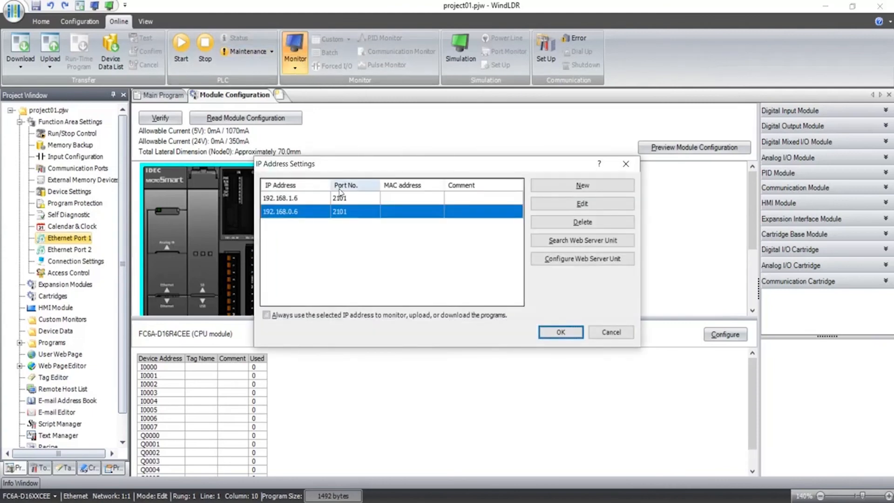
pyautogui.click(559, 332)
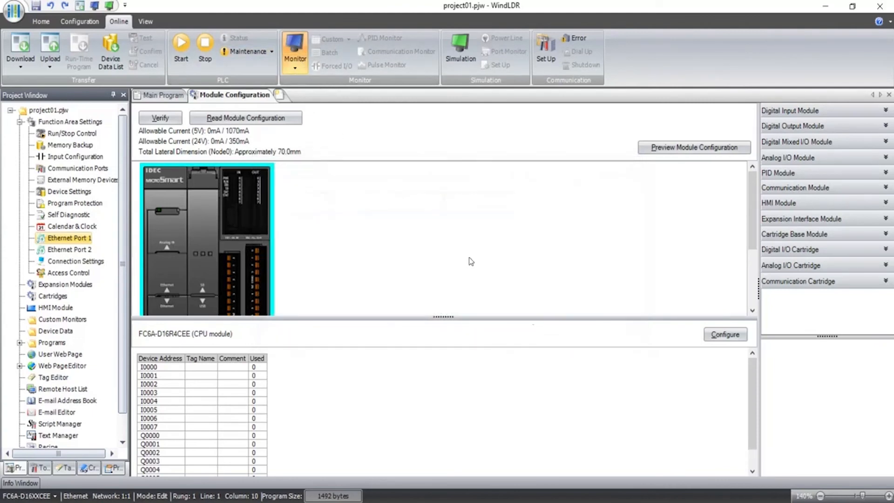
pyautogui.click(336, 41)
pyautogui.click(338, 55)
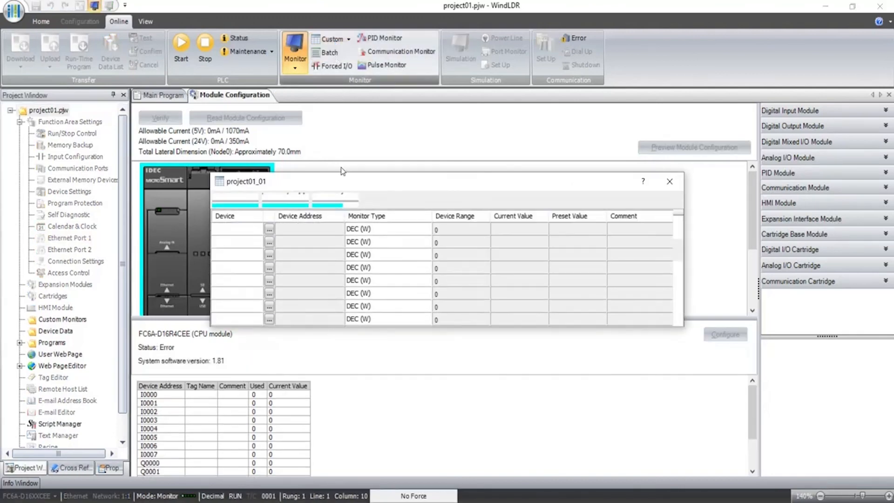
# - Add devices M0000, M0002 and M0004 to the first three rows of the new custom monitor
pyautogui.write('m')
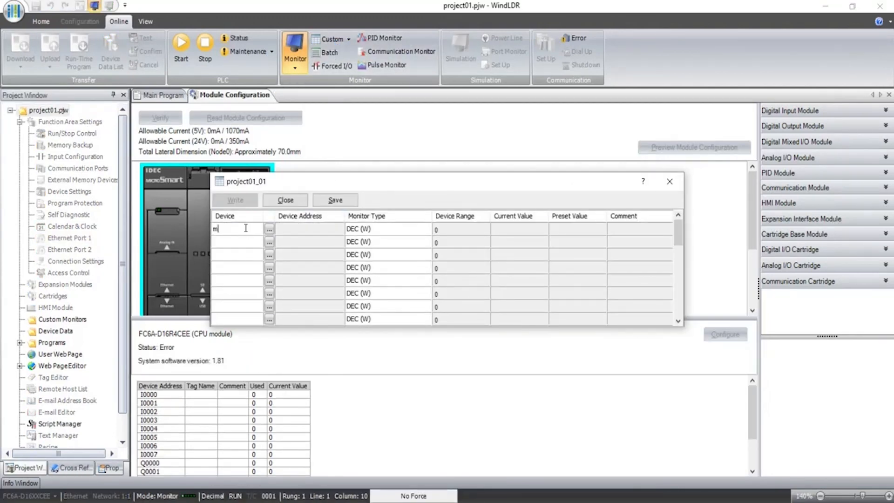
pyautogui.write('0000')
pyautogui.press('Return')
pyautogui.write('m0002')
pyautogui.press('Return')
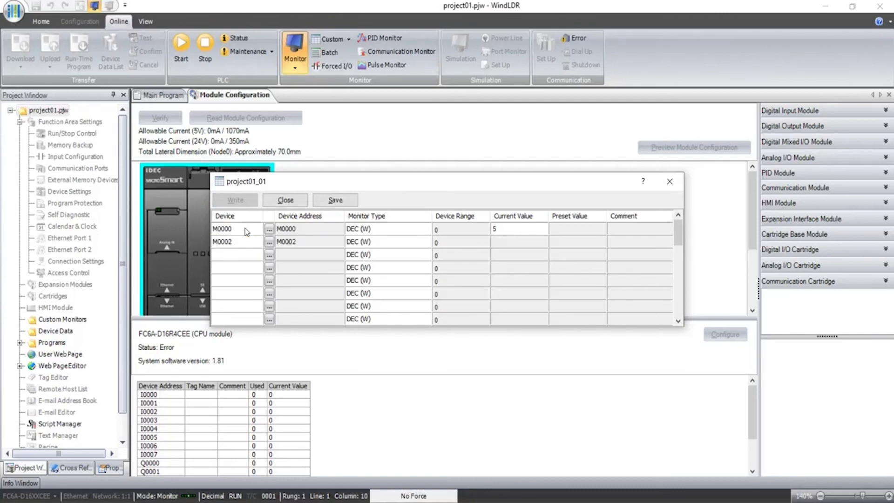
pyautogui.click(243, 255)
pyautogui.write('m0004')
pyautogui.press('Return')
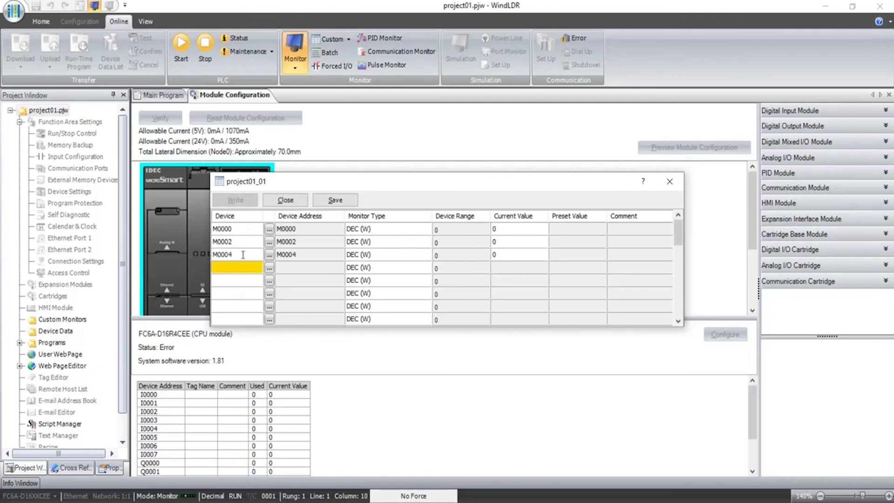
# - Add devices M0005, D0030 and D0031 to the next three rows of the custom monitor
pyautogui.click(240, 264)
pyautogui.write('m0005')
pyautogui.press('Return')
pyautogui.write('d30')
pyautogui.press('Return')
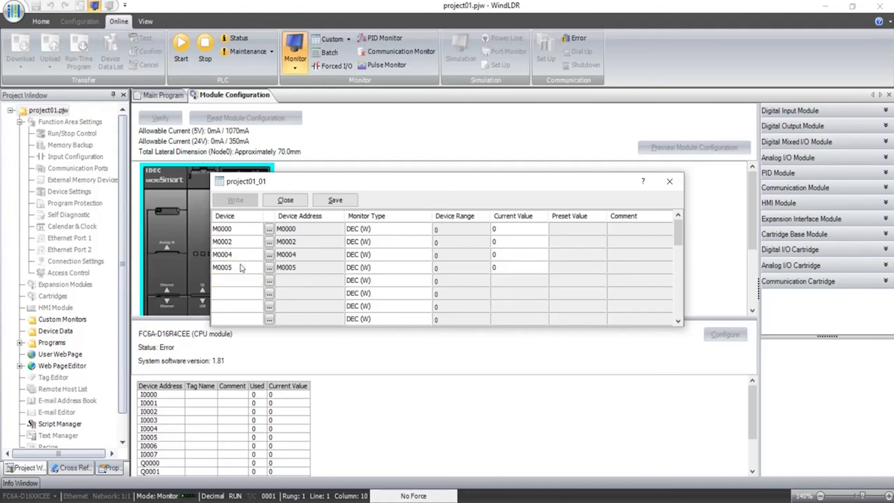
pyautogui.write('d31')
pyautogui.press('Return')
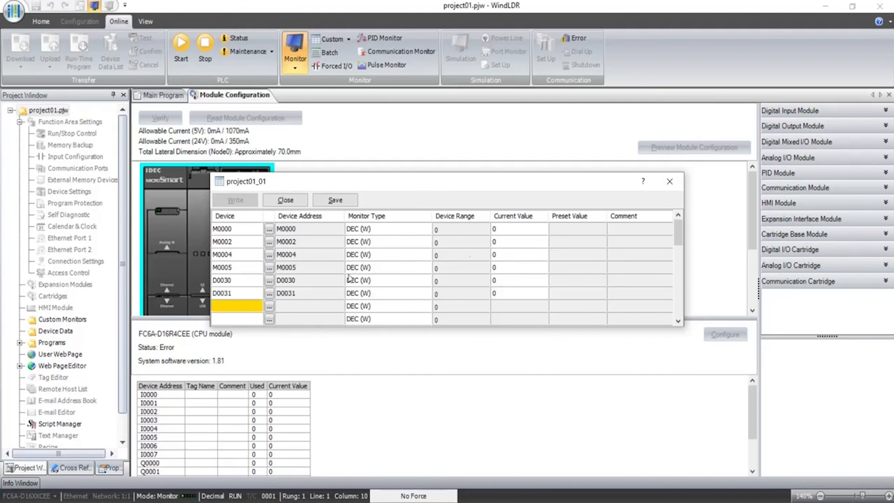
# - Set the monitor type of M0000 and M0002 to BIN (B)
pyautogui.click(412, 230)
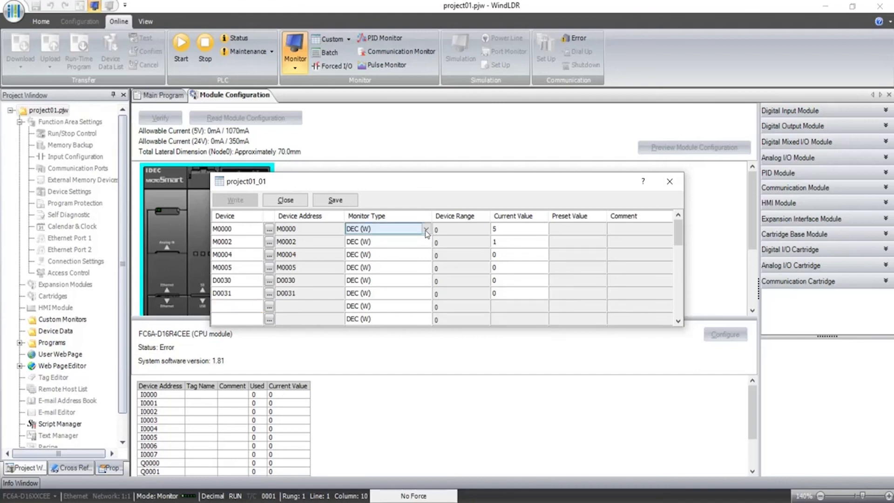
pyautogui.click(412, 230)
pyautogui.click(383, 299)
pyautogui.click(426, 245)
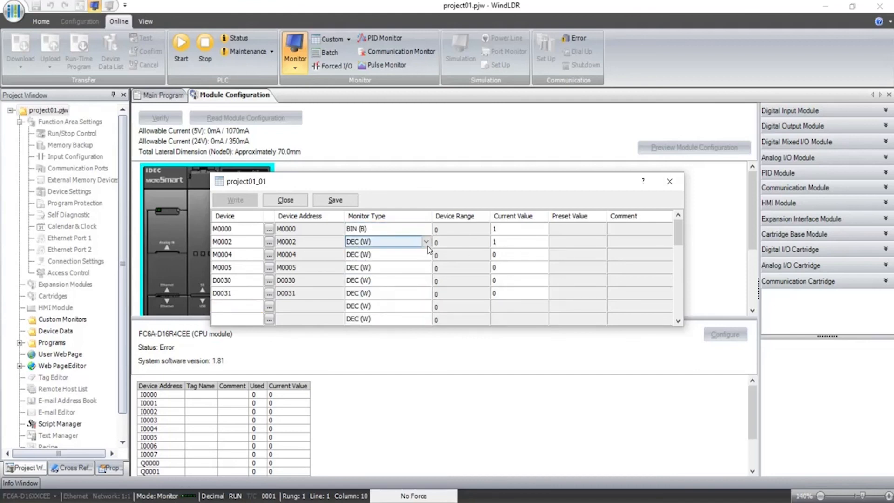
pyautogui.click(425, 243)
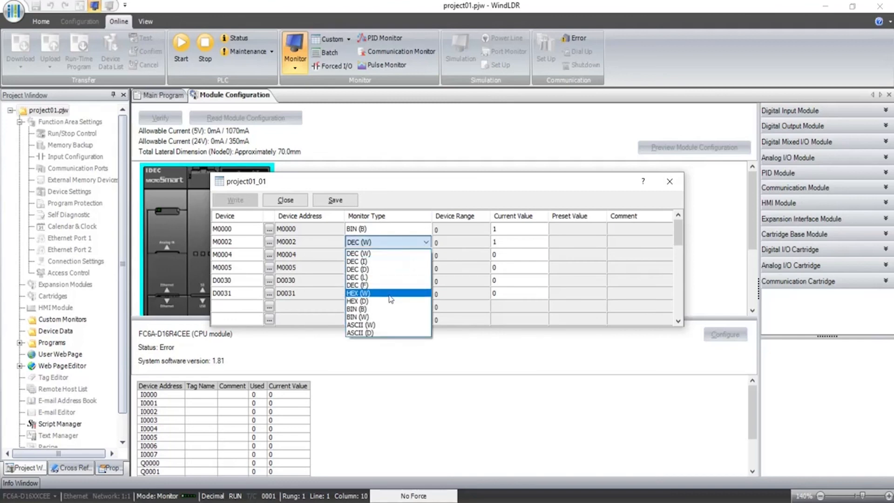
pyautogui.click(381, 311)
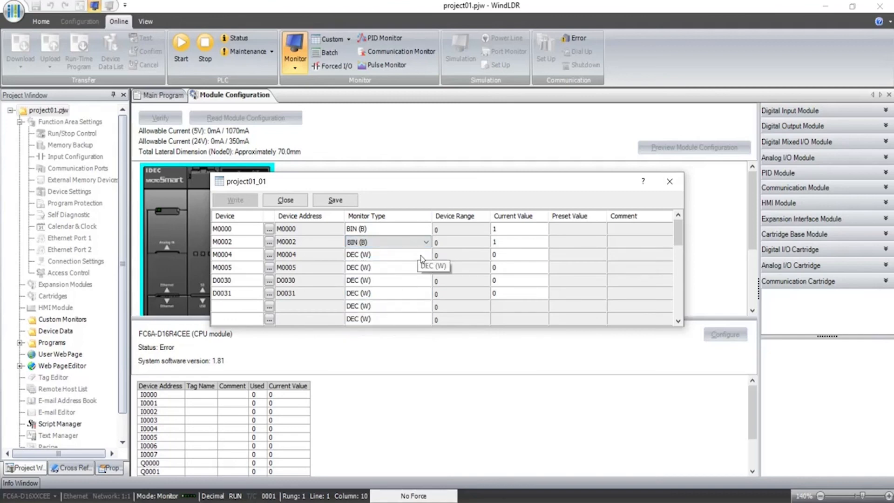
# - Set the monitor type of M0004 and M0005 to BIN (B), and select D0030's current value for editing
pyautogui.click(421, 255)
pyautogui.click(425, 255)
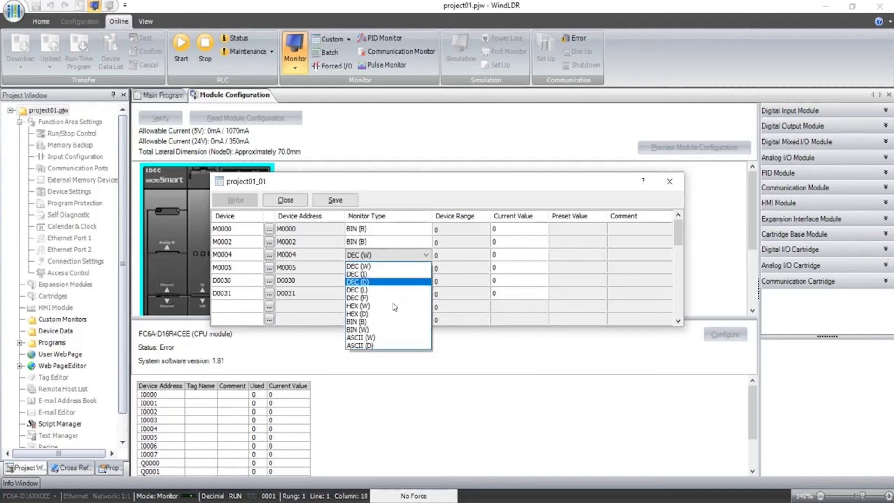
pyautogui.click(376, 322)
pyautogui.click(423, 269)
pyautogui.click(425, 268)
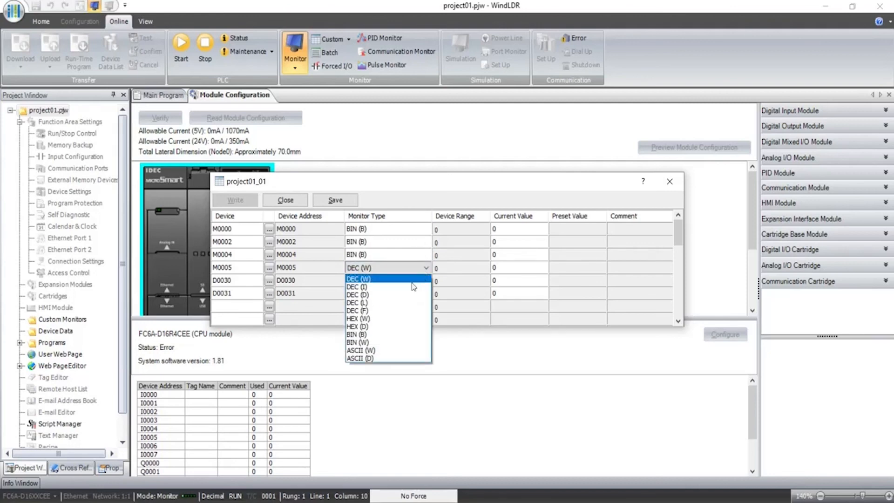
pyautogui.click(382, 334)
pyautogui.click(388, 292)
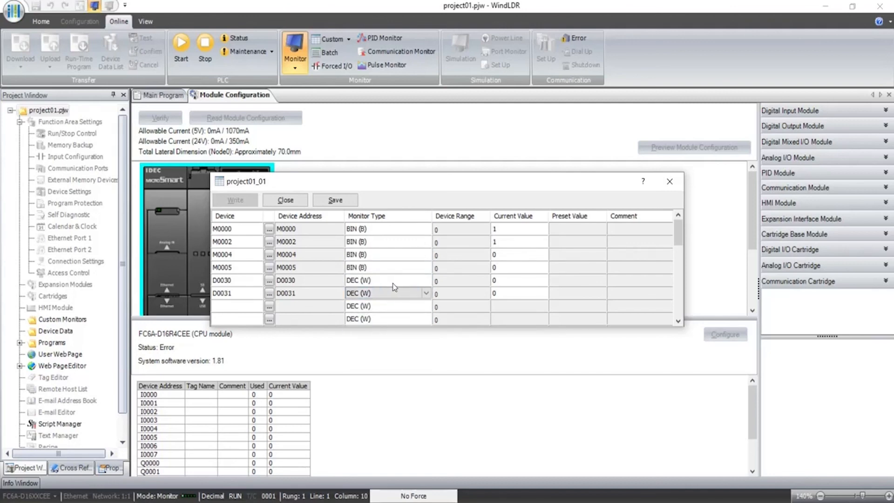
pyautogui.click(521, 280)
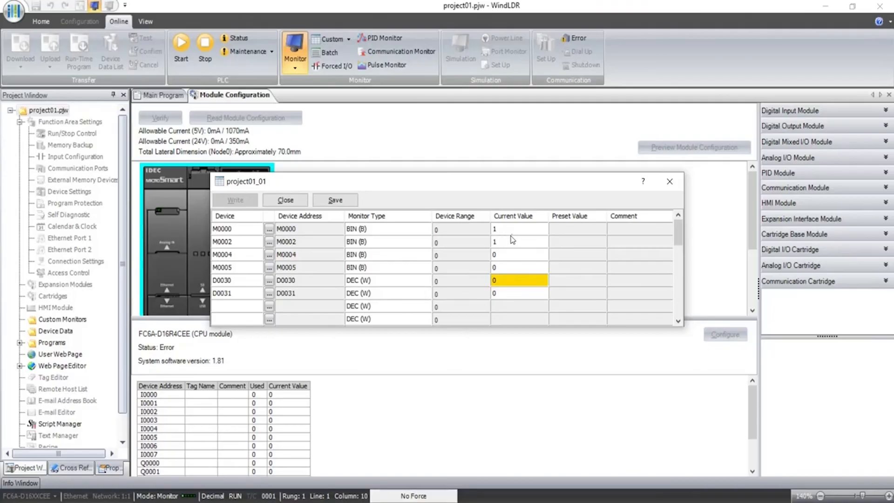
# - Check the subscribed binary objects in Yabe, and set M0005's current value to 1 in the WindLDR custom monitor
pyautogui.hotkey('alt', 'Tab')
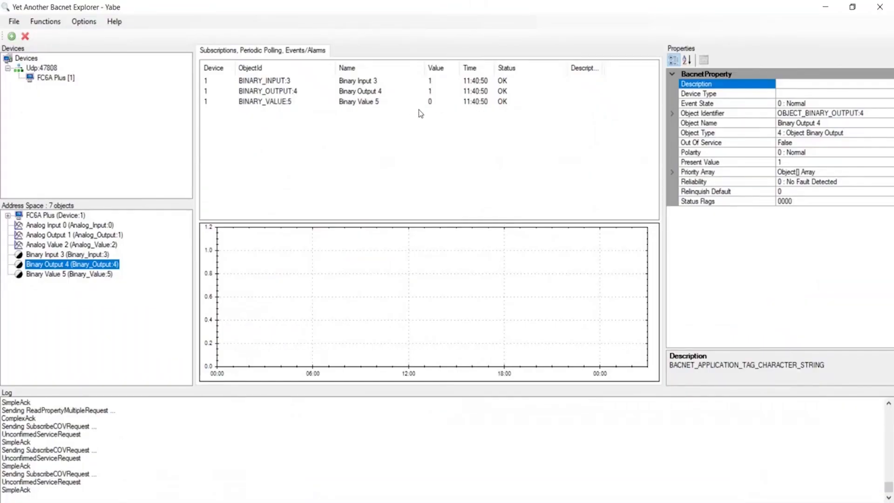
pyautogui.hotkey('alt', 'Tab')
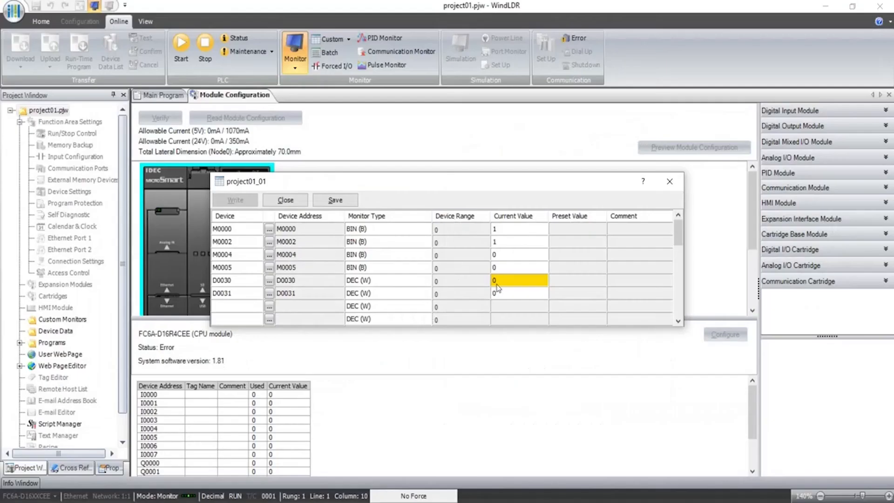
pyautogui.click(502, 255)
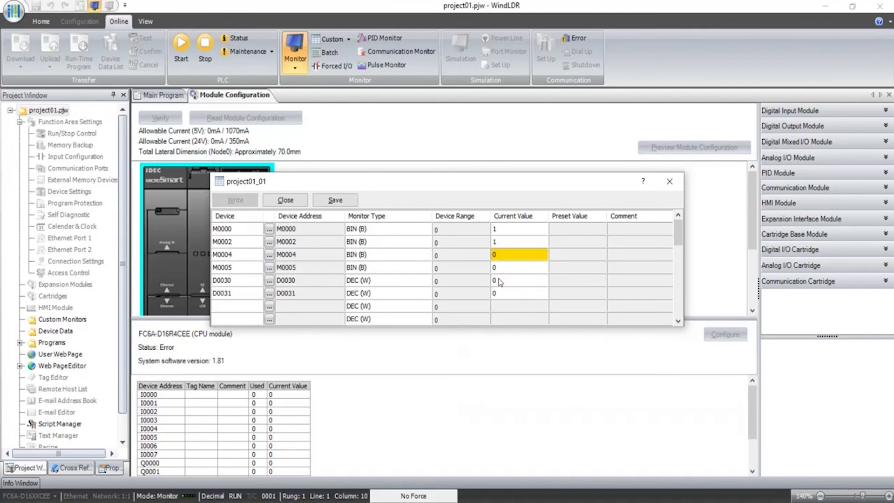
pyautogui.click(505, 270)
pyautogui.click(505, 272)
pyautogui.write('1')
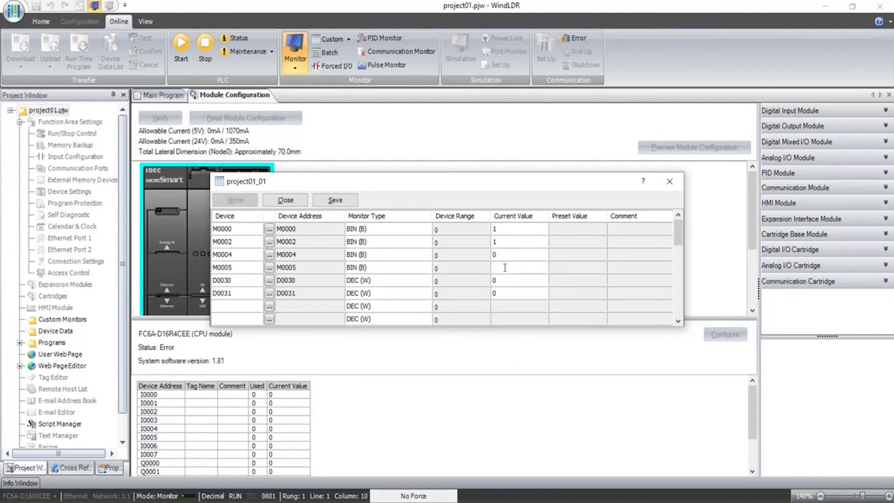
pyautogui.press('Return')
# - Set the current values of D0030 and D0031 to 1 in the custom monitor
pyautogui.click(505, 281)
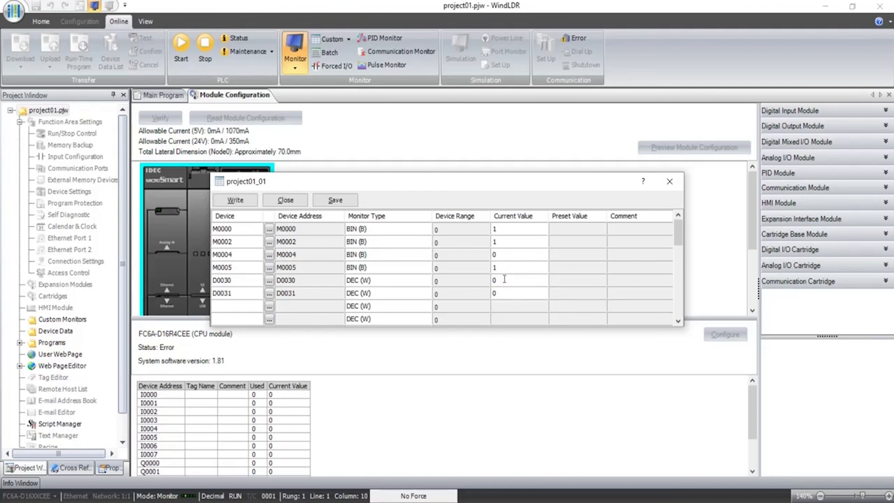
pyautogui.write('1')
pyautogui.press('Return')
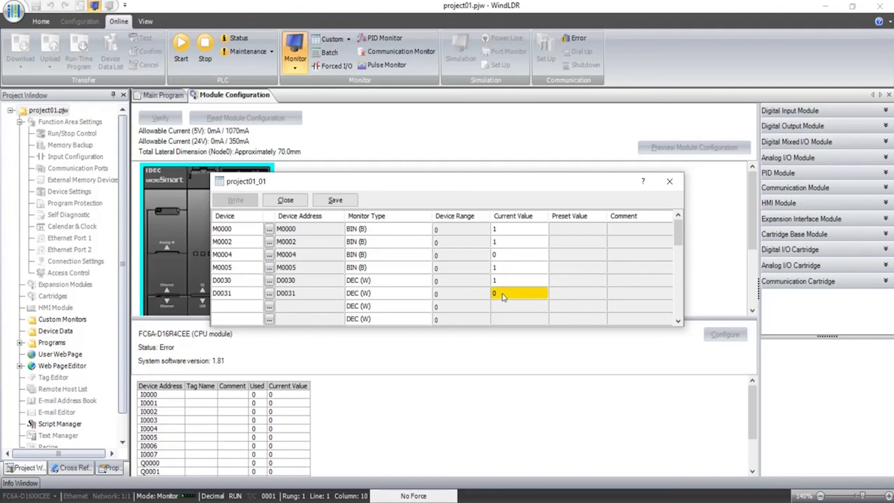
pyautogui.click(503, 293)
pyautogui.write('1')
pyautogui.press('Return')
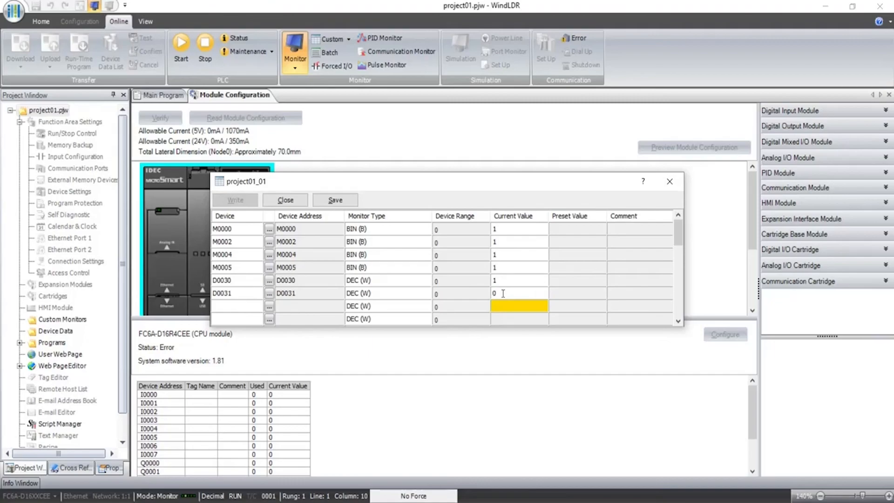
# - Switch to Yabe and examine the Manual Life Safety entry in Binary Value 5's priority array
pyautogui.hotkey('alt', 'Tab')
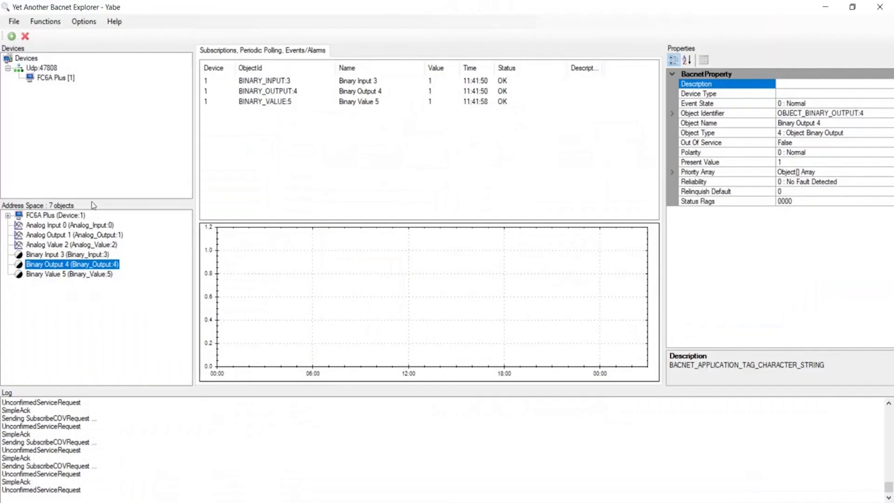
pyautogui.click(83, 274)
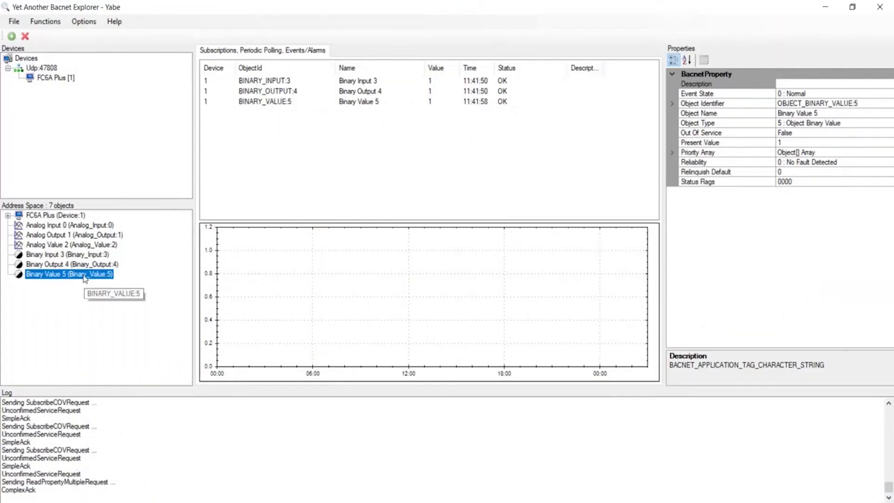
pyautogui.click(674, 152)
pyautogui.click(776, 163)
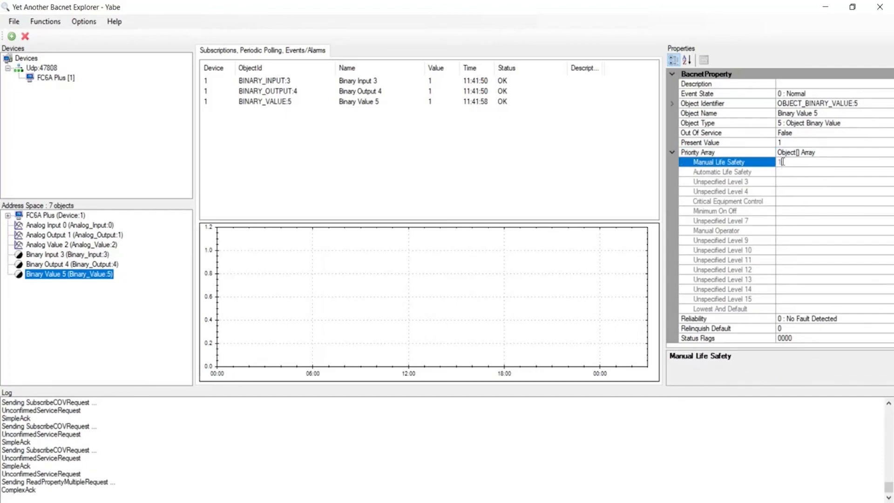
# - Switch to WindLDR, set M0005 to 0 and D0030 to 3 in the custom monitor, and commit D0031's current value
pyautogui.hotkey('alt', 'Tab')
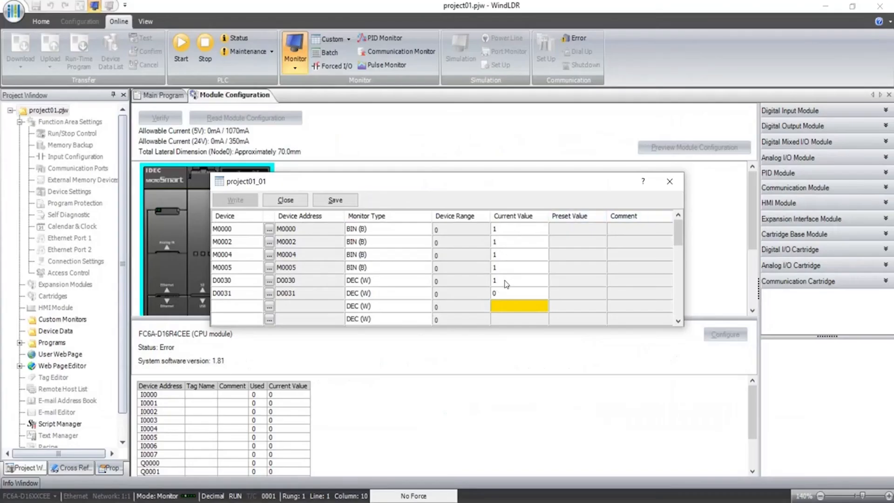
pyautogui.click(506, 270)
pyautogui.click(505, 269)
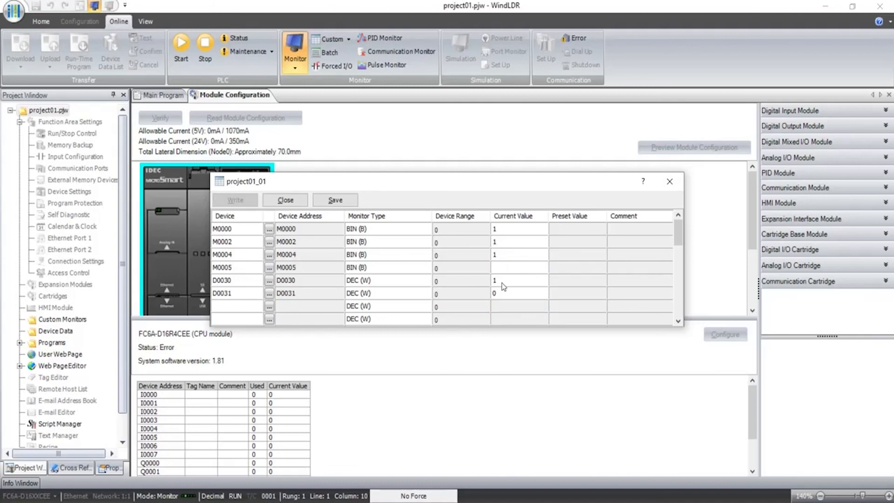
pyautogui.click(502, 281)
pyautogui.click(502, 281)
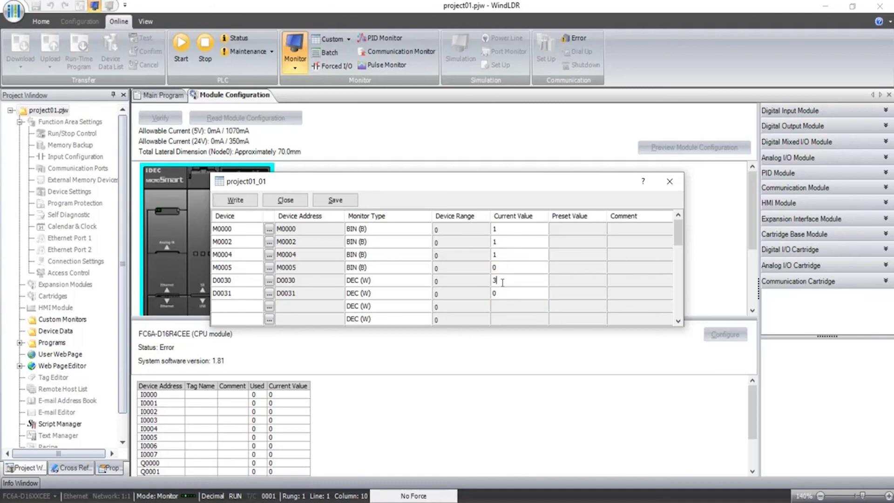
pyautogui.press('Return')
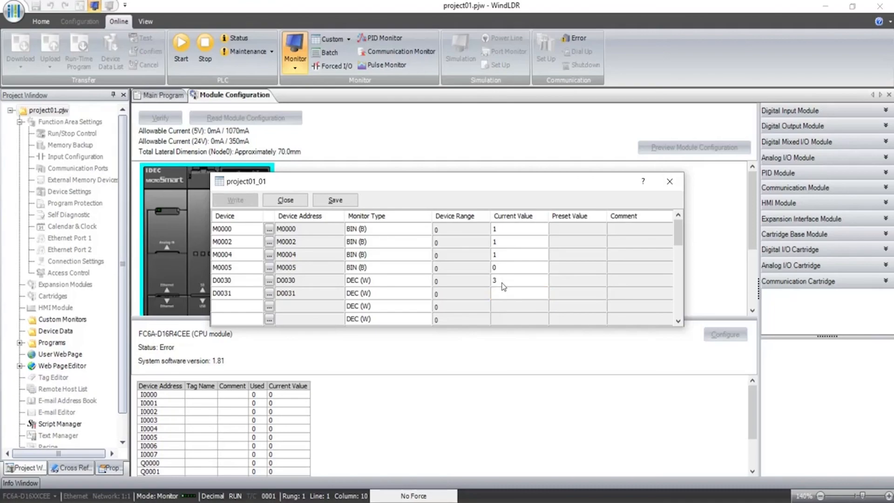
pyautogui.press('Return')
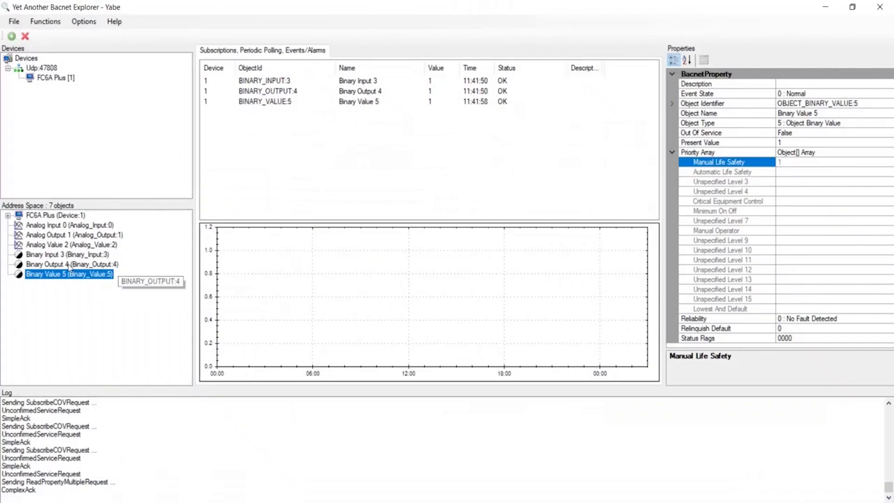
# - In Yabe, reload Binary Value 5's properties and examine the Manual Life Safety and Unspecified Level 3 entries in its priority array
pyautogui.click(55, 264)
pyautogui.click(53, 274)
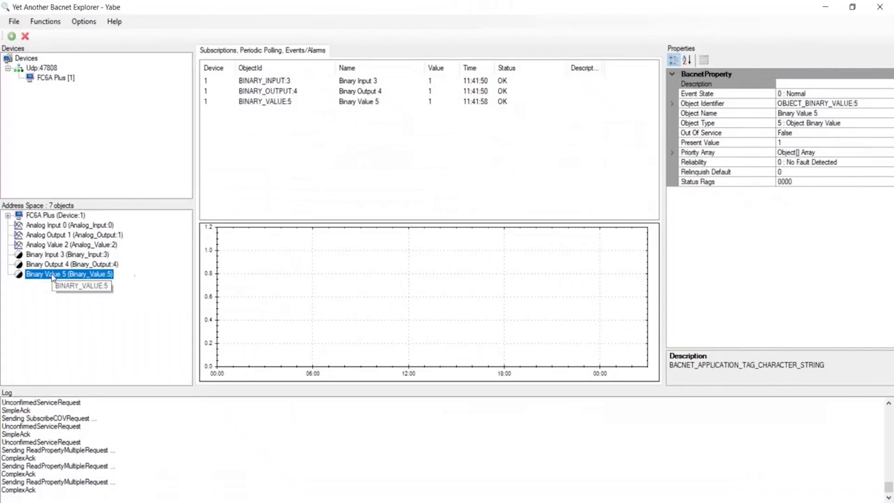
pyautogui.click(671, 153)
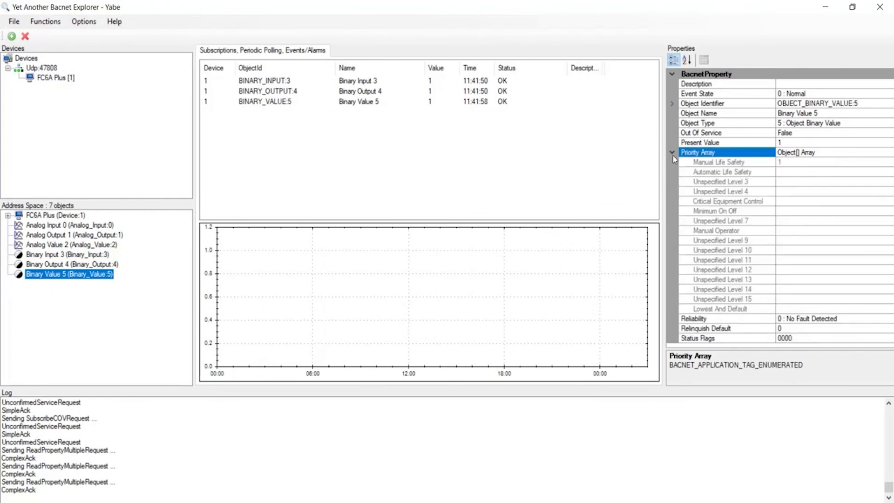
pyautogui.click(740, 182)
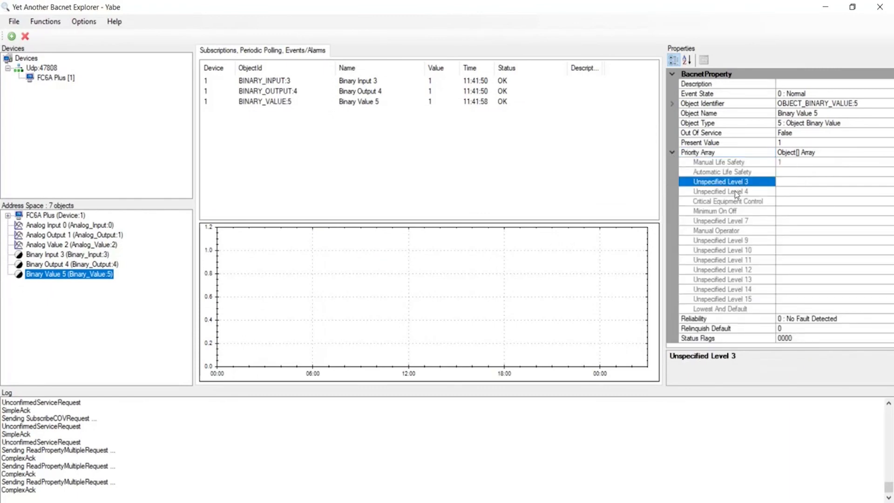
pyautogui.click(719, 165)
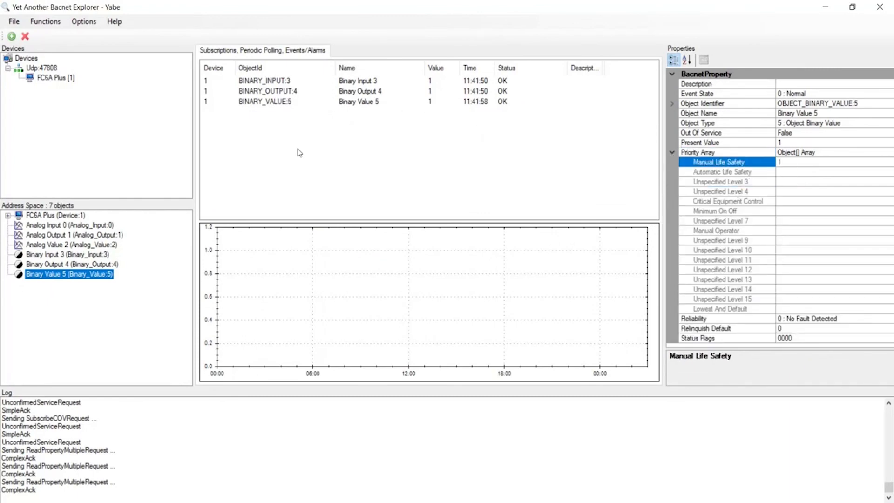
pyautogui.click(60, 264)
pyautogui.click(51, 274)
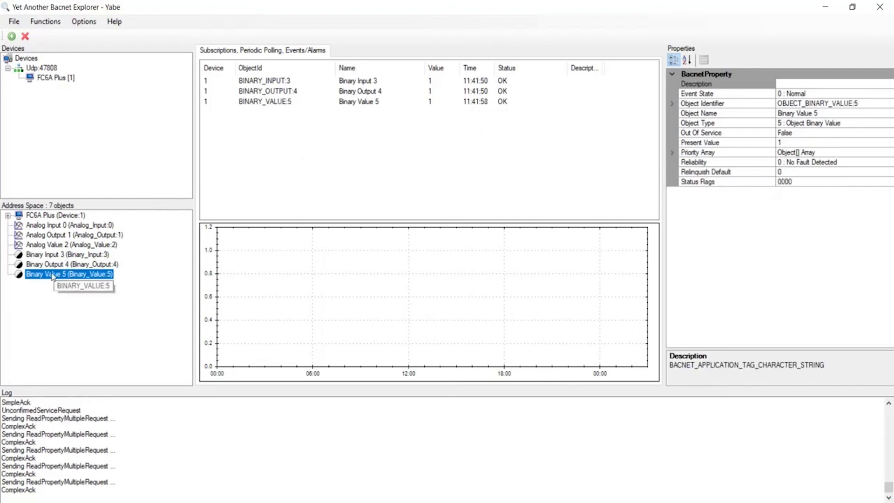
pyautogui.click(671, 152)
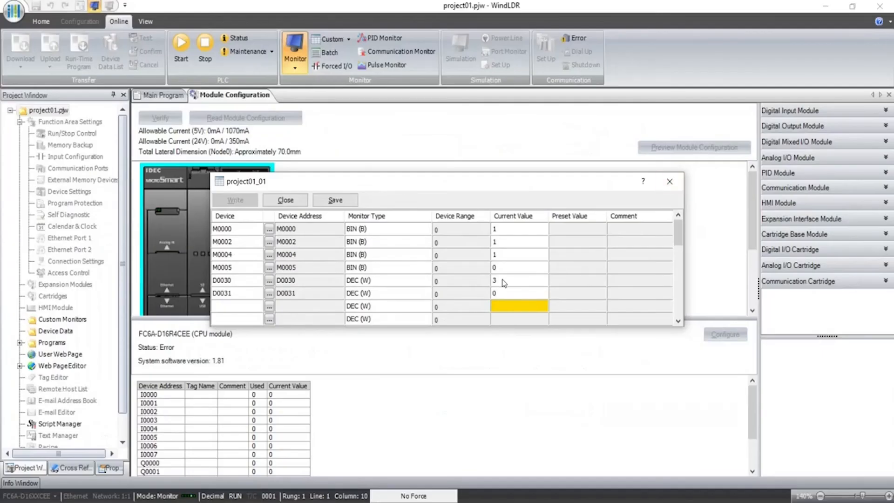
# - Switch to WindLDR and enter 3 as D0030's current value in the custom monitor
pyautogui.click(536, 279)
pyautogui.write('3')
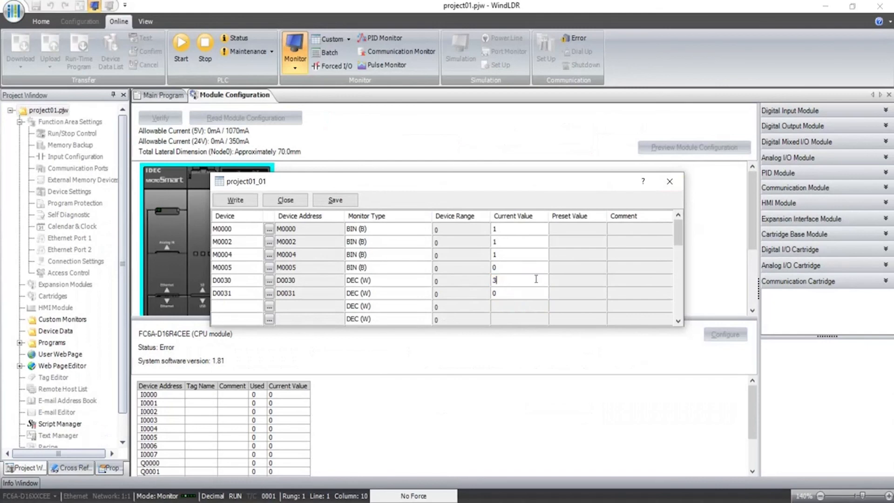
pyautogui.press('BackSpace')
pyautogui.write('3')
# - Set the current values of M0005 and D0031 to 1 in the custom monitor
pyautogui.click(503, 268)
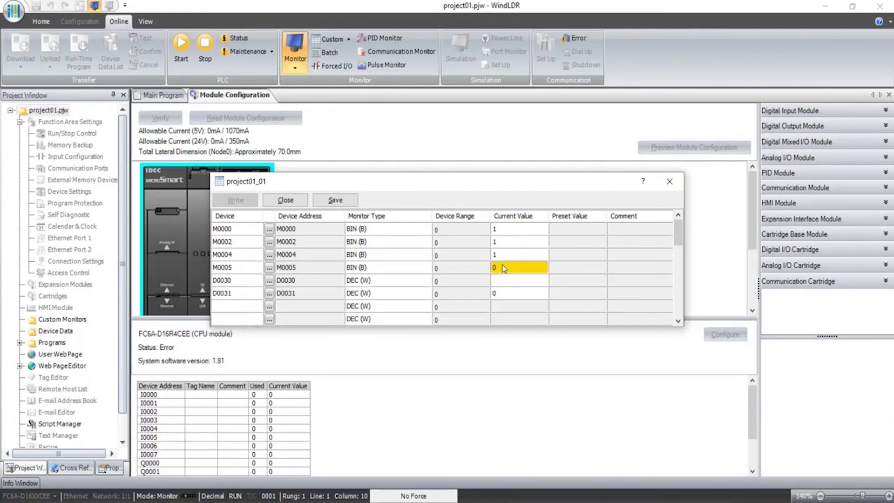
pyautogui.write('1')
pyautogui.press('Return')
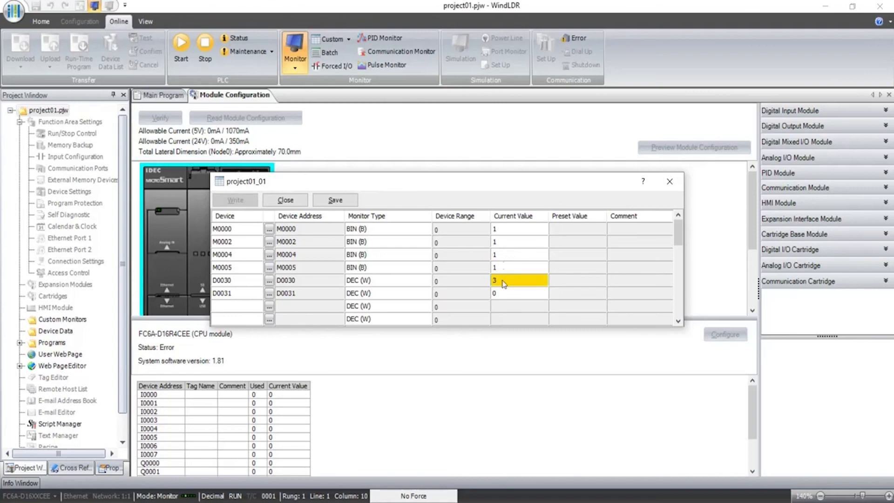
pyautogui.click(502, 296)
pyautogui.write('1')
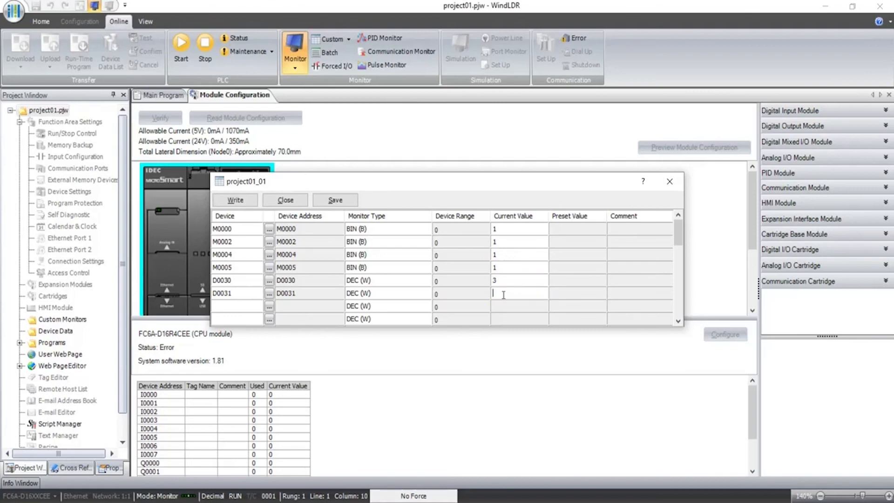
pyautogui.press('Return')
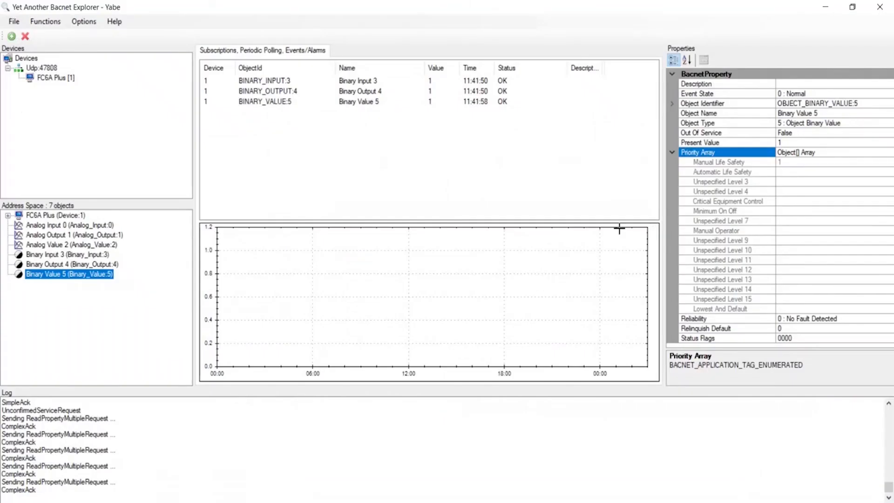
# - Switch to Yabe, reload Binary Value 5, and compare Unspecified Level 3 with Manual Life Safety in its priority array
pyautogui.click(80, 265)
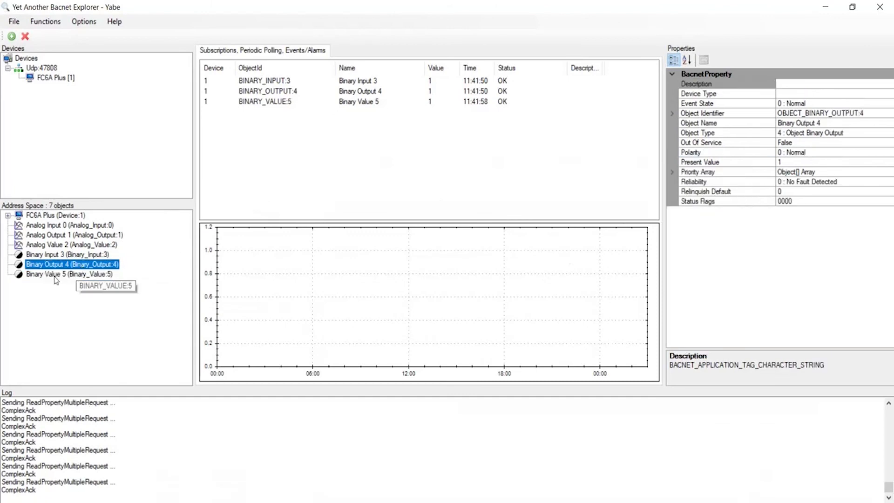
pyautogui.click(72, 274)
pyautogui.click(671, 152)
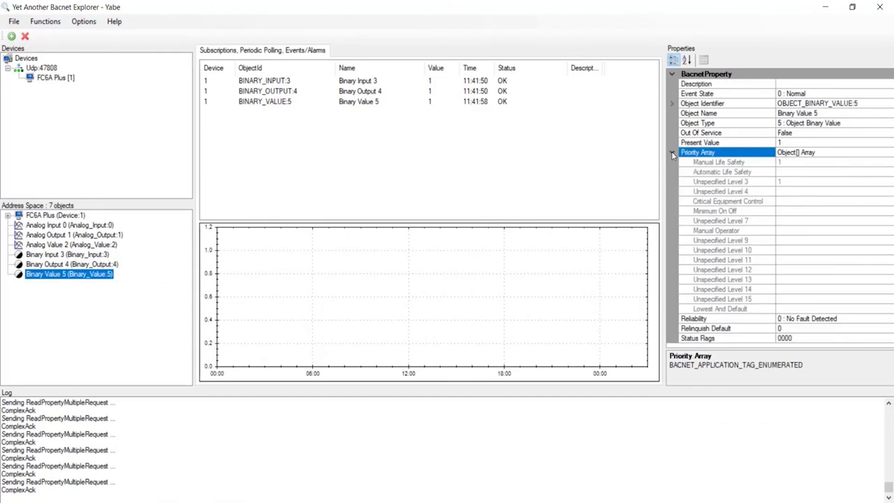
pyautogui.click(793, 183)
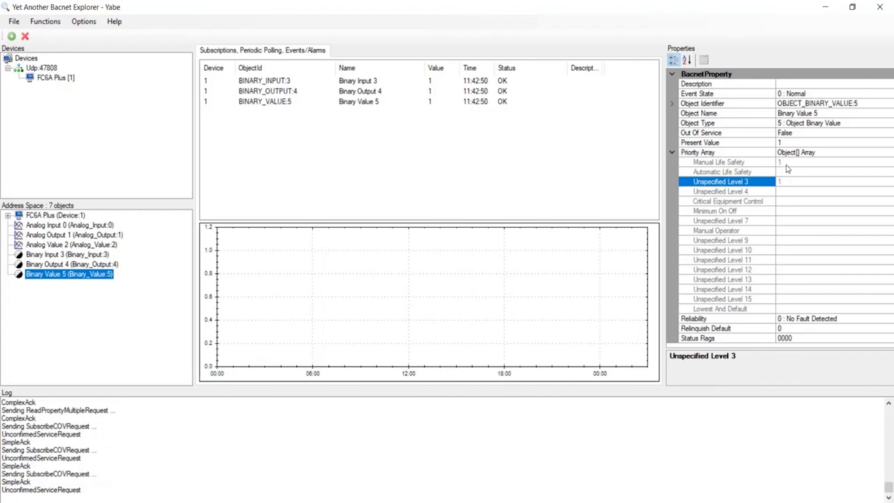
pyautogui.click(786, 164)
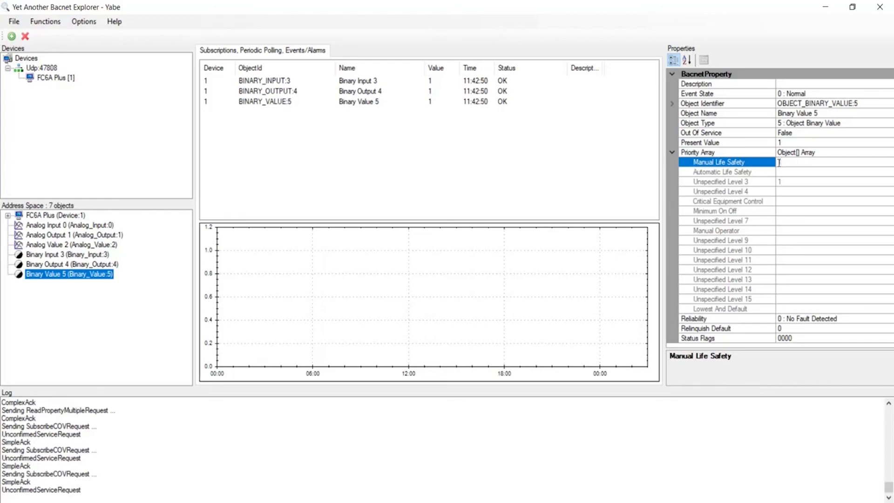
# - Switch back to WindLDR and select D0031's current value in the custom monitor
pyautogui.hotkey('alt', 'Tab')
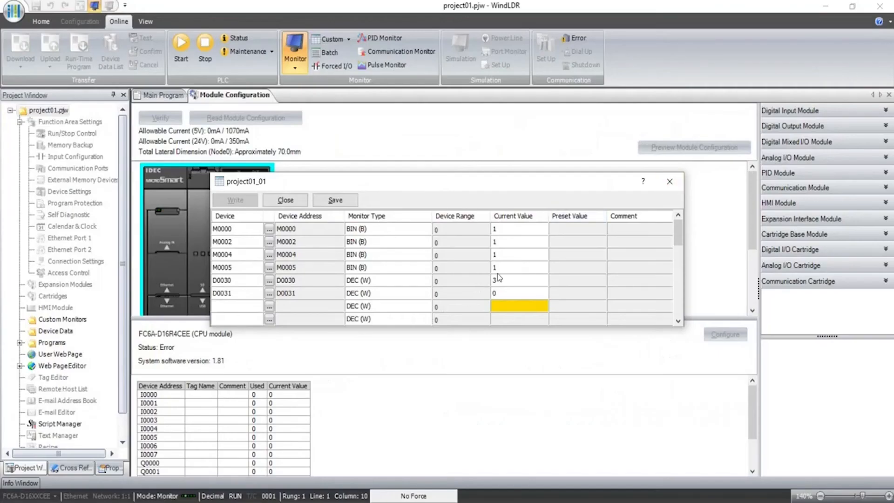
pyautogui.click(503, 292)
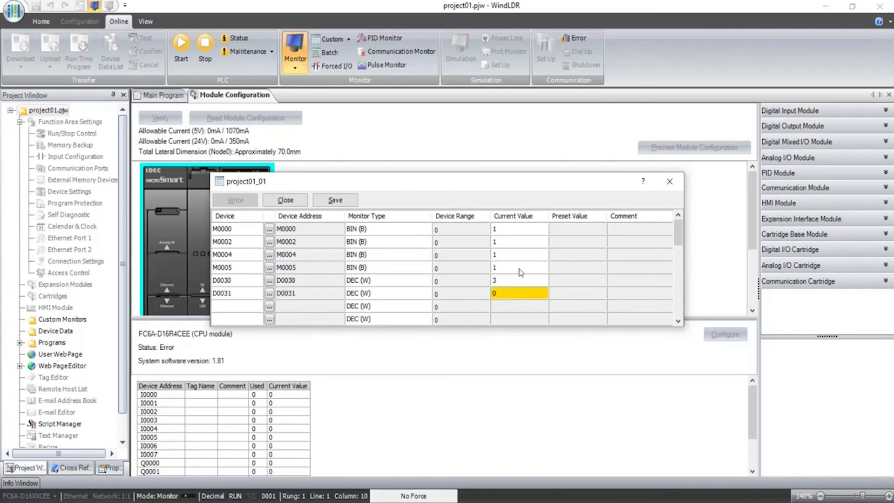